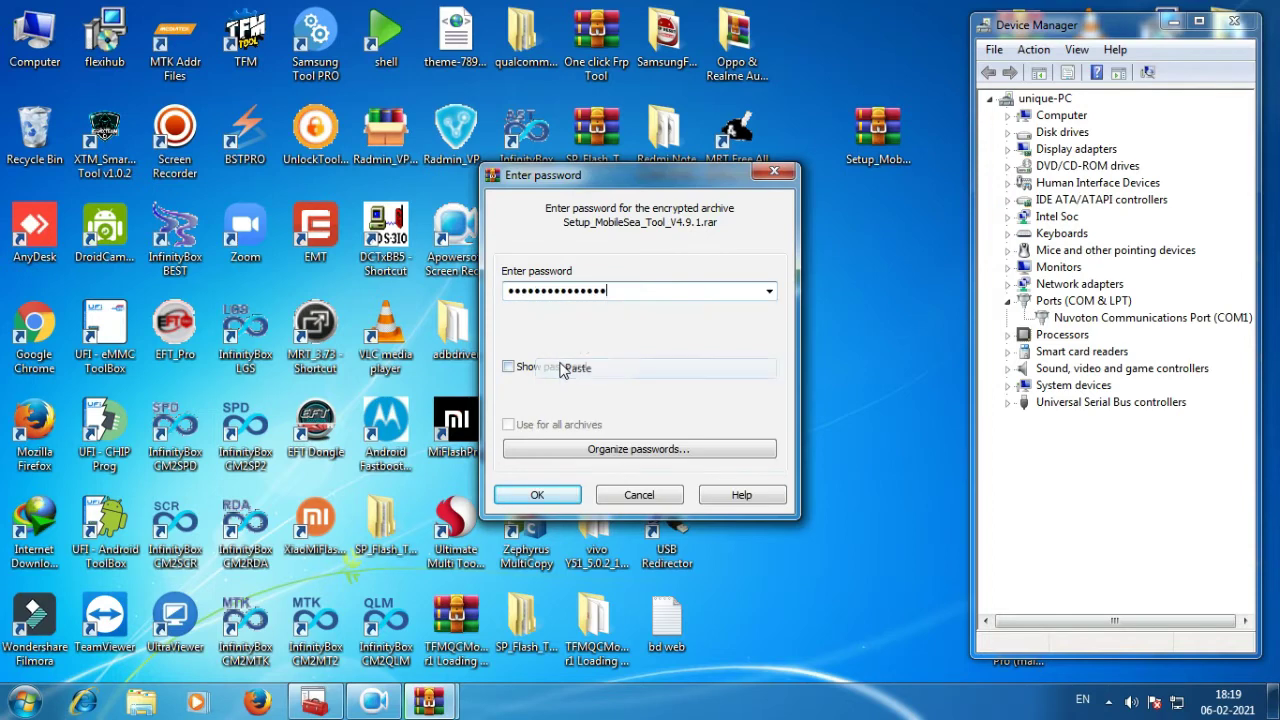
Step: Submit the archive password to extract Setup_MobileSea_Tool_V4.9.1.rar to the desktop, and refresh the desktop
{"action": "left_click", "coordinate": [538, 495]}
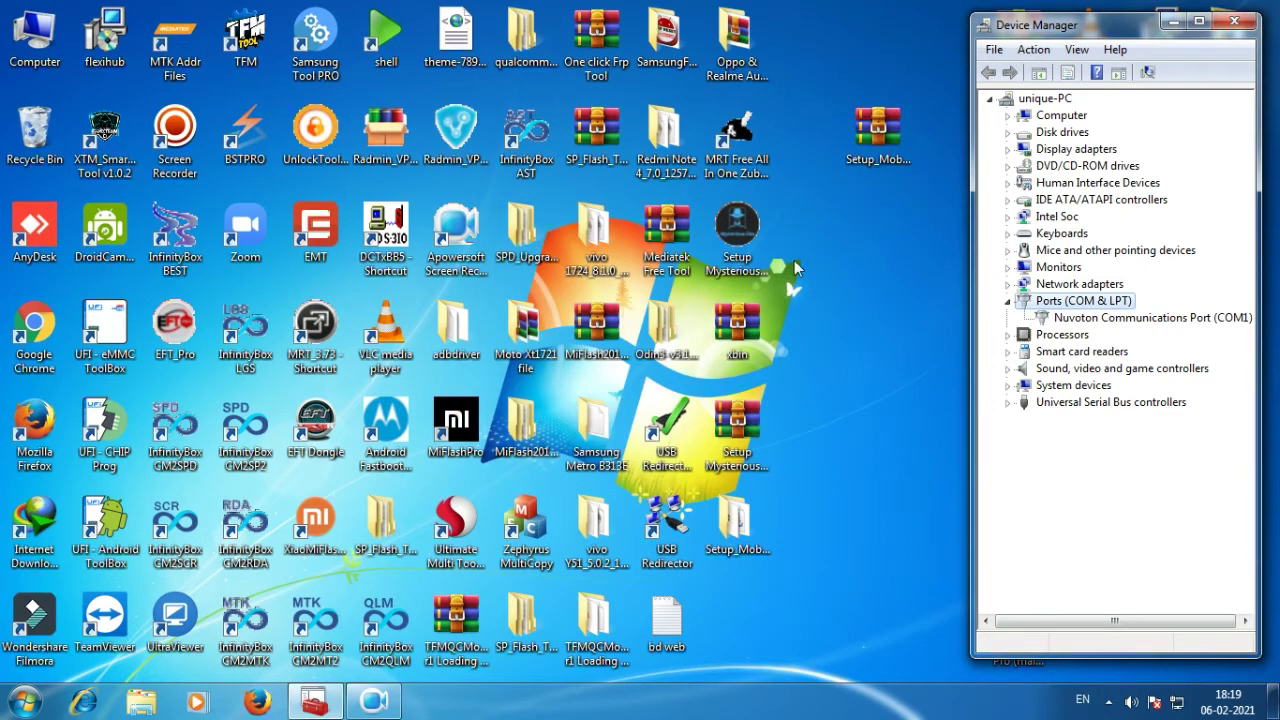
{"action": "right_click", "coordinate": [812, 248]}
{"action": "left_click", "coordinate": [832, 304]}
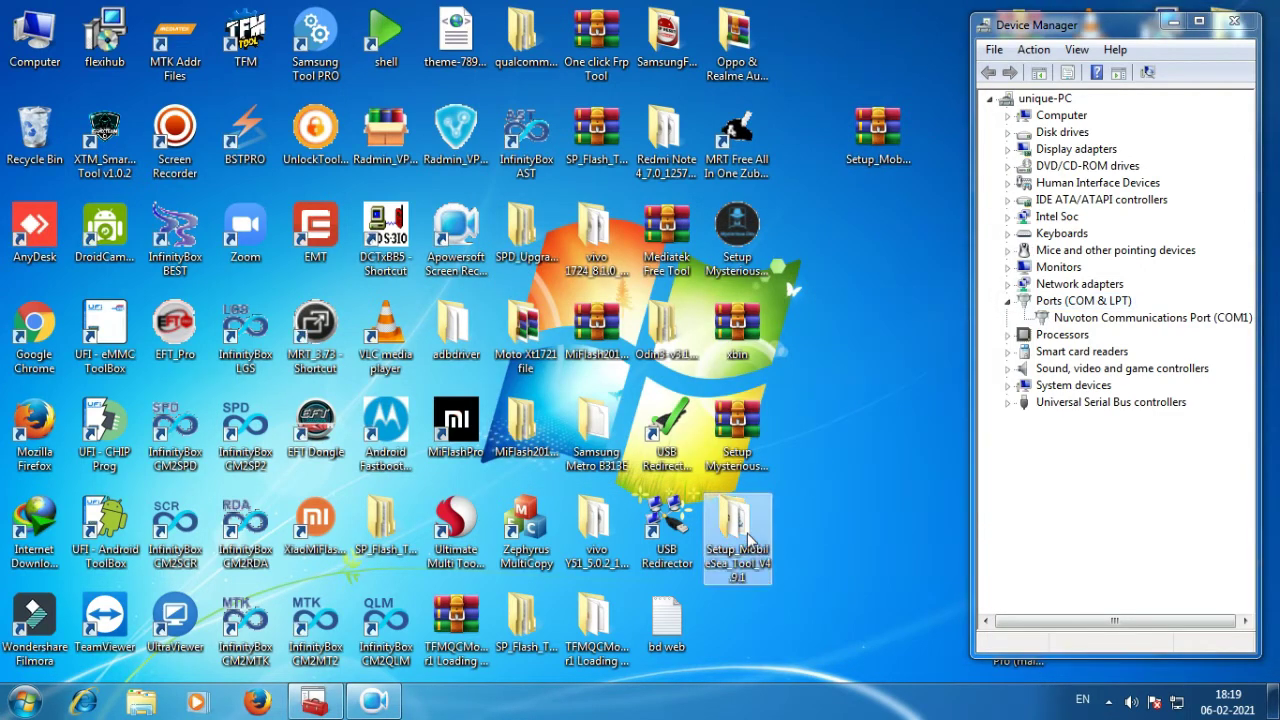
Step: Open the extracted Setup_MobileSea_Tool_V4.9.1 folder and launch MobileSea Installer from it
{"action": "double_click", "coordinate": [748, 540]}
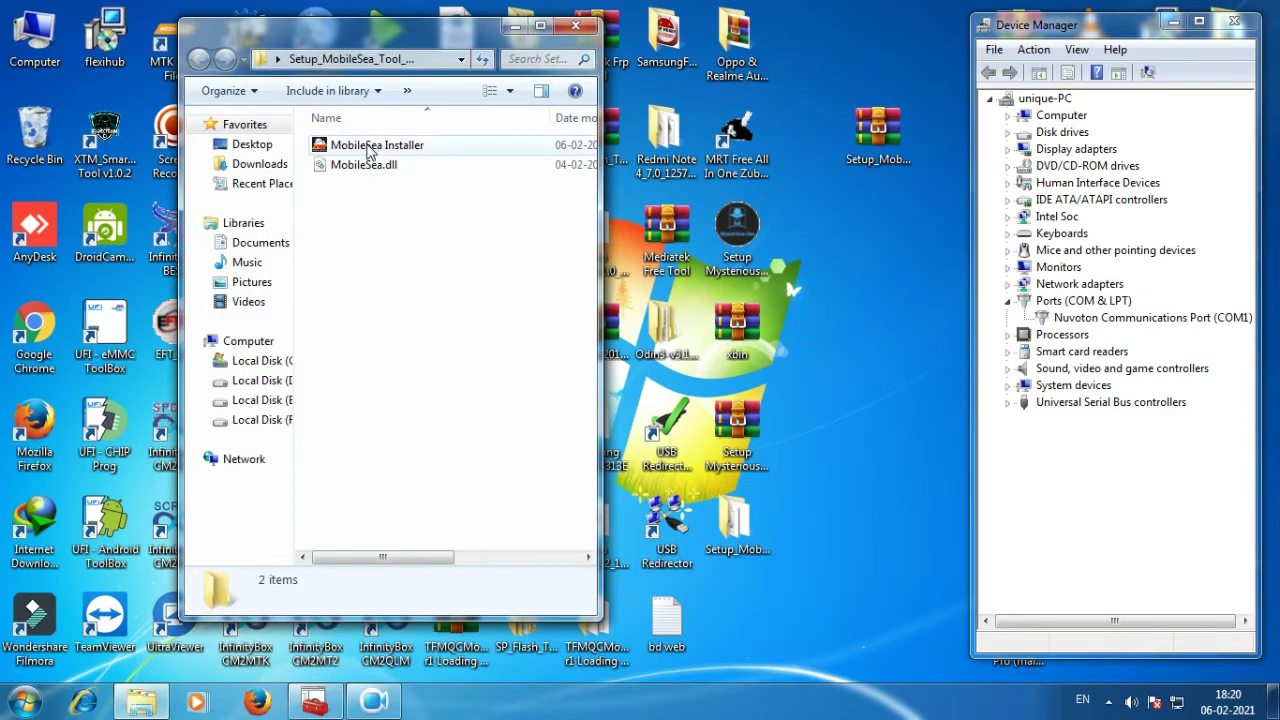
{"action": "right_click", "coordinate": [370, 150]}
{"action": "left_click", "coordinate": [392, 178]}
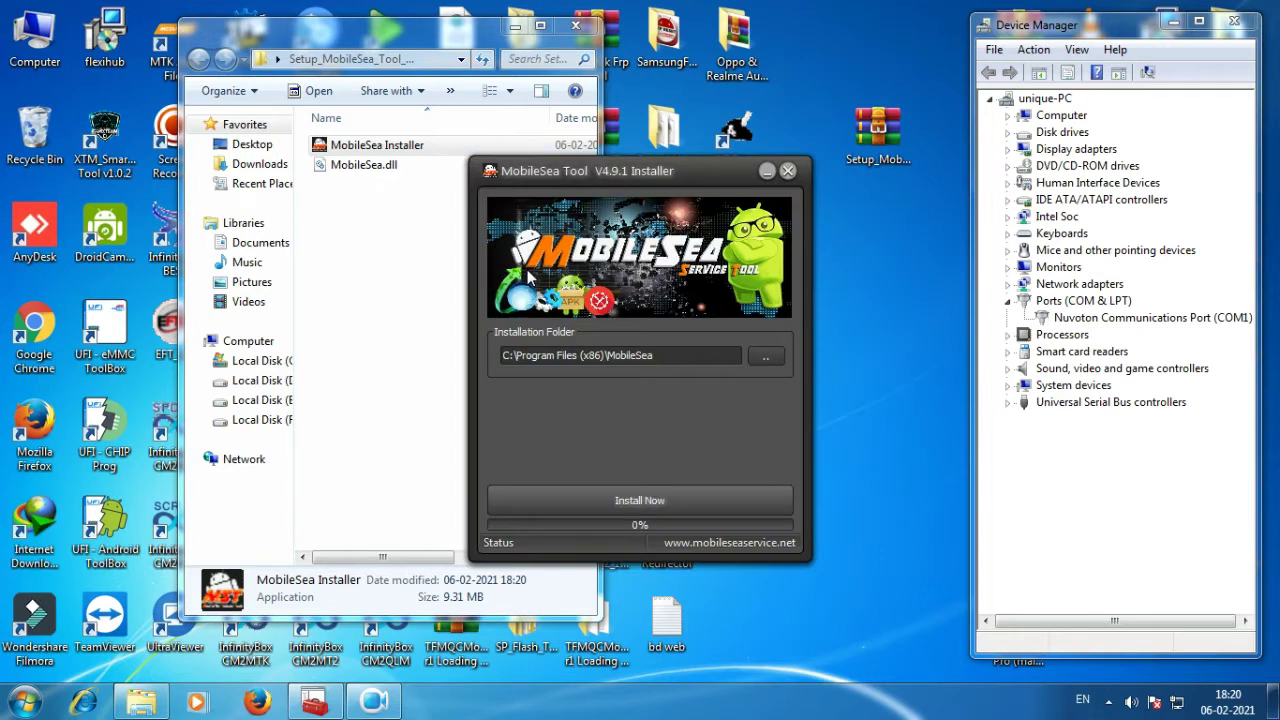
Step: Install MobileSea Tool V4.9.1 into C:\Program Files (x86)\MobileSea and close the extracted folder's window
{"action": "left_click", "coordinate": [510, 360]}
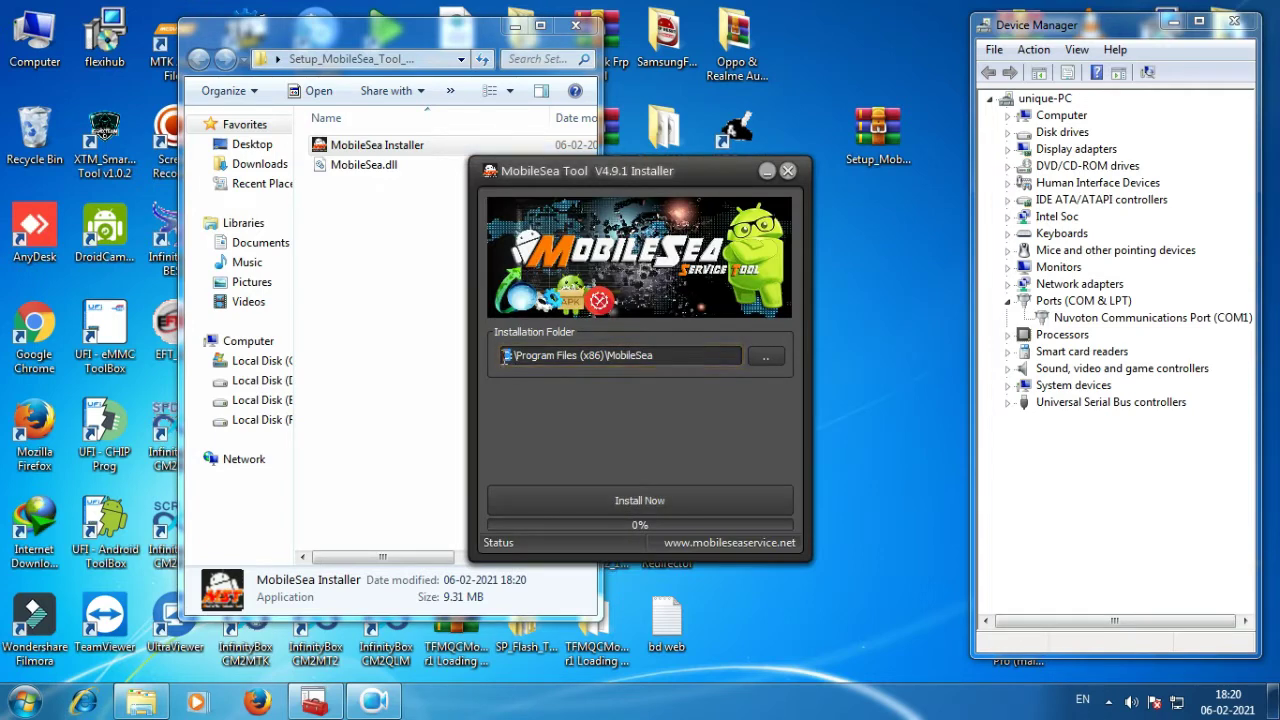
{"action": "left_click_drag", "start_coordinate": [657, 354], "coordinate": [469, 368]}
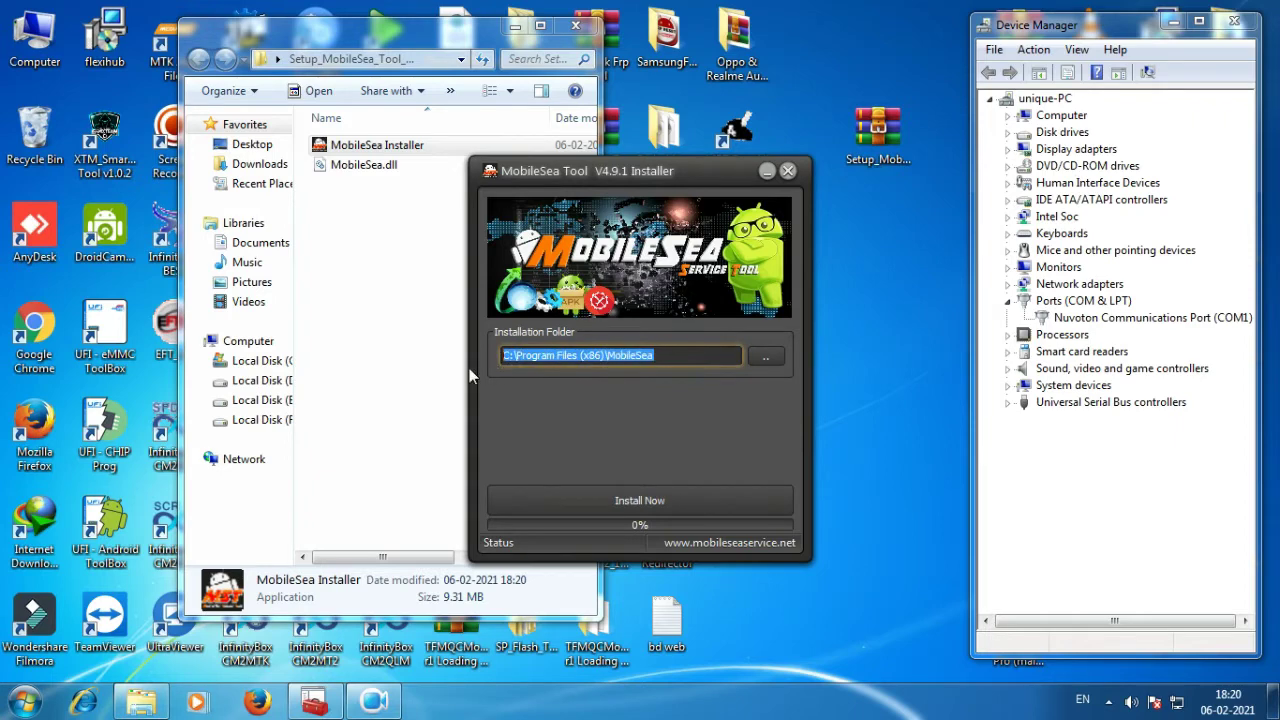
{"action": "left_click", "coordinate": [676, 355]}
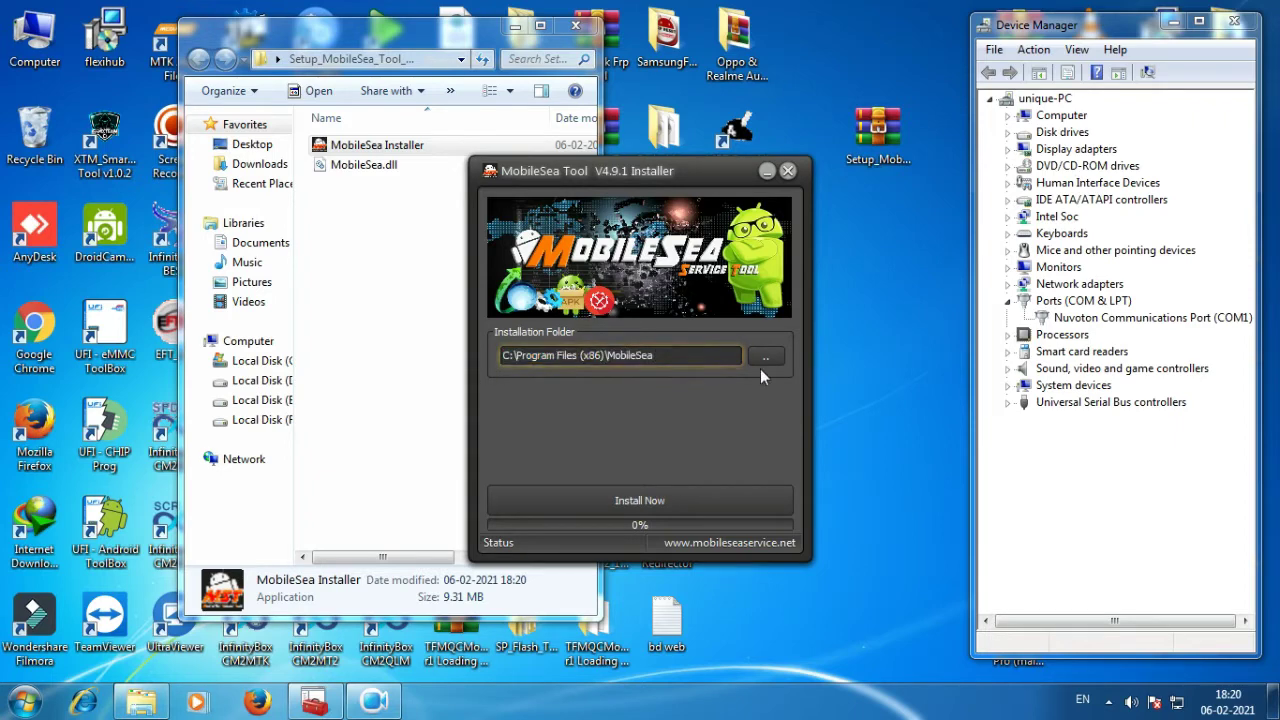
{"action": "left_click", "coordinate": [633, 500]}
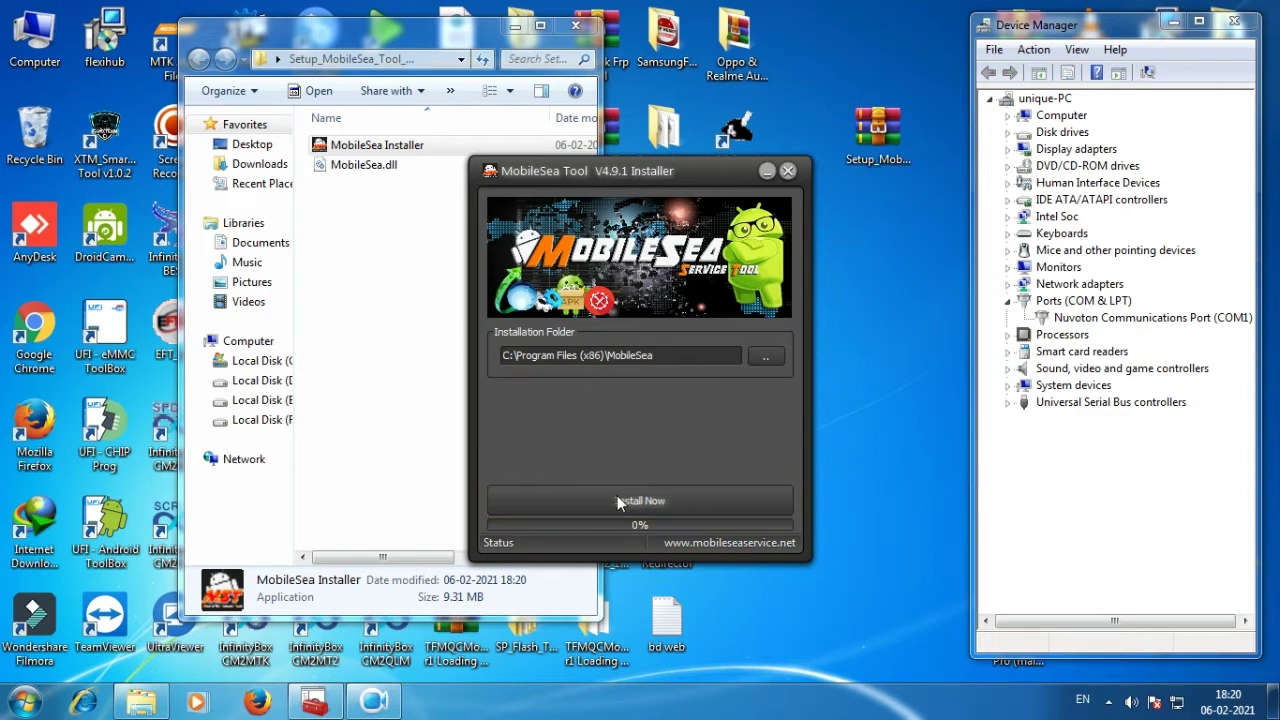
{"action": "left_click", "coordinate": [566, 28]}
{"action": "left_click", "coordinate": [566, 28]}
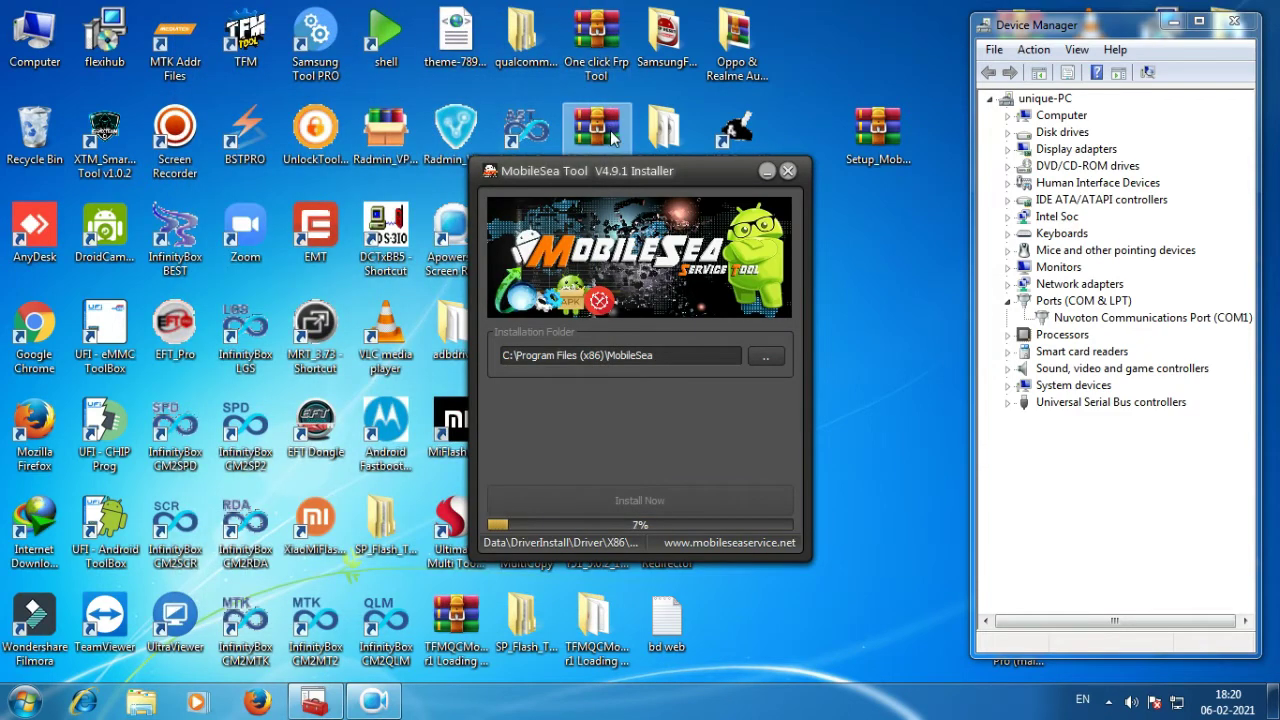
Step: Move the installer aside and refresh the desktop during installation, and accept running the application once it completes
{"action": "left_click_drag", "start_coordinate": [623, 171], "coordinate": [366, 76]}
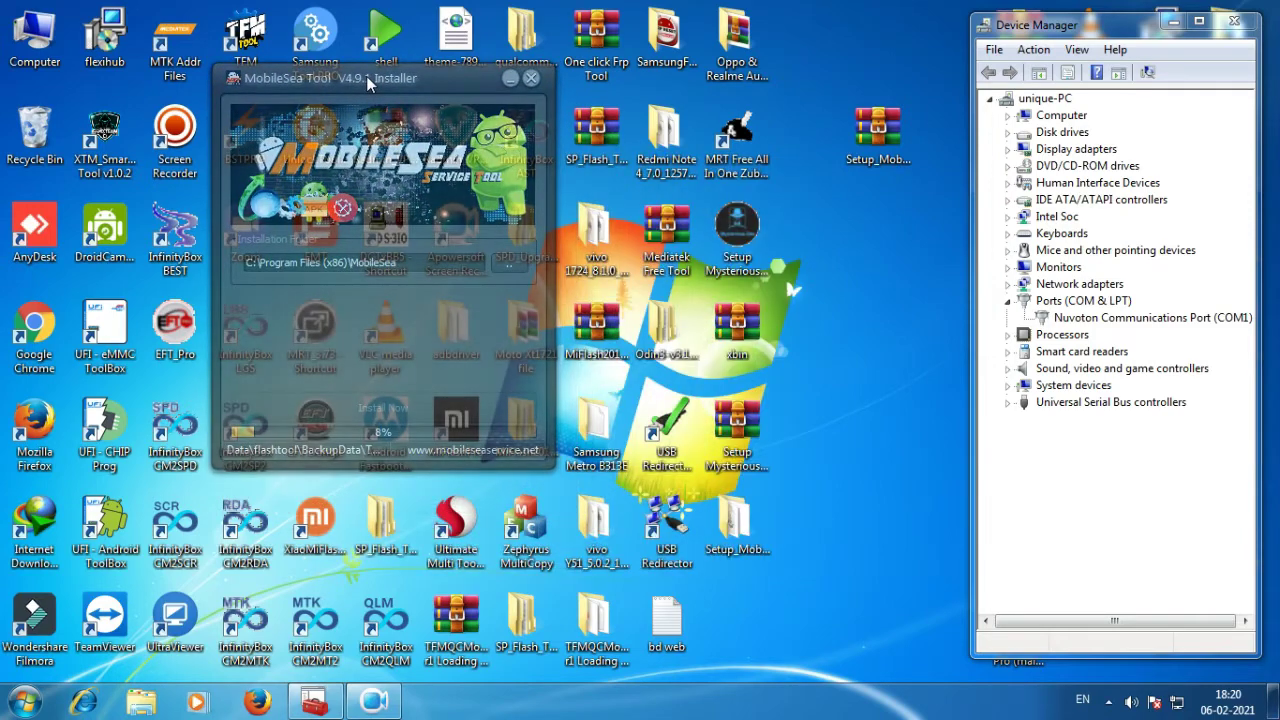
{"action": "right_click", "coordinate": [814, 208]}
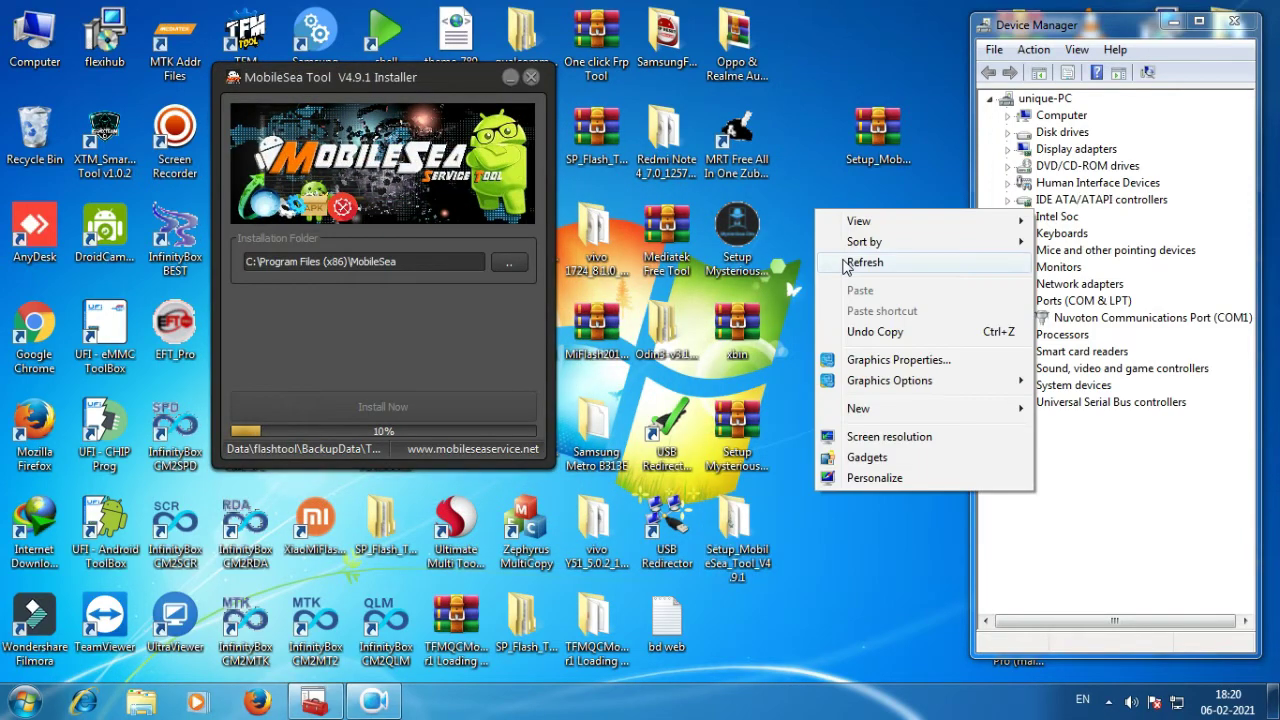
{"action": "left_click", "coordinate": [841, 260]}
{"action": "right_click", "coordinate": [841, 256]}
{"action": "left_click", "coordinate": [866, 310]}
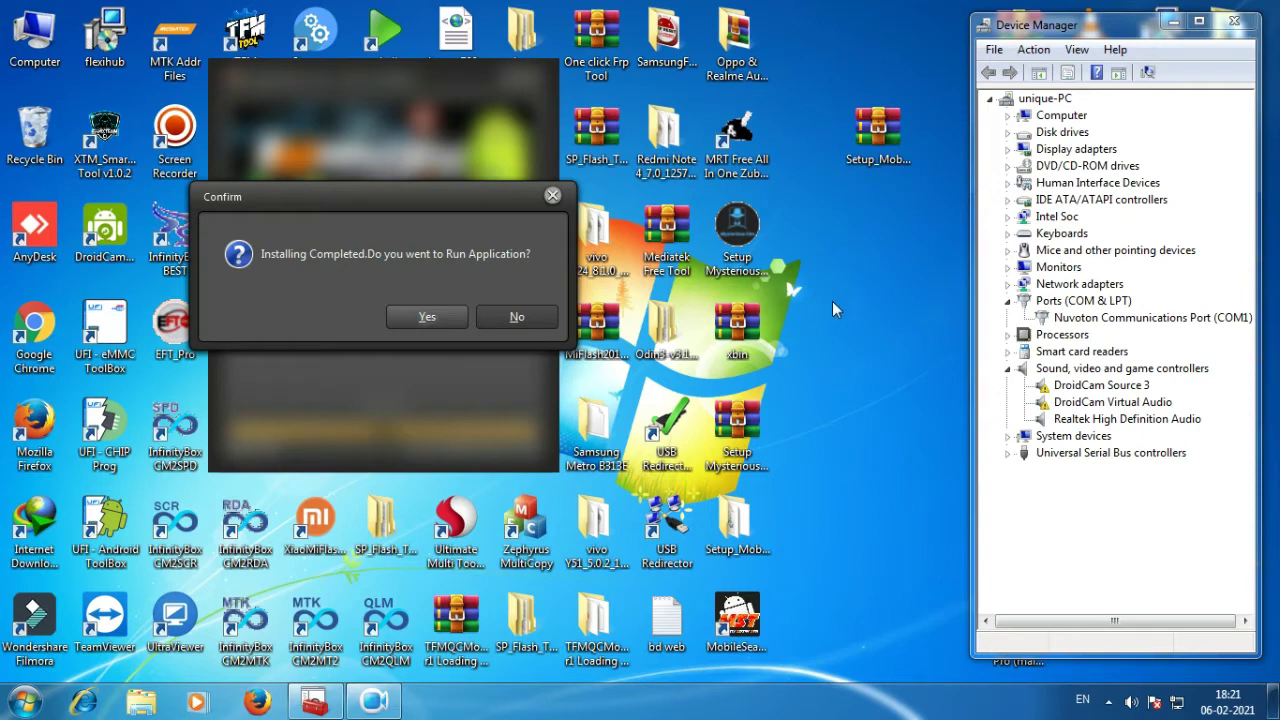
{"action": "left_click", "coordinate": [429, 315]}
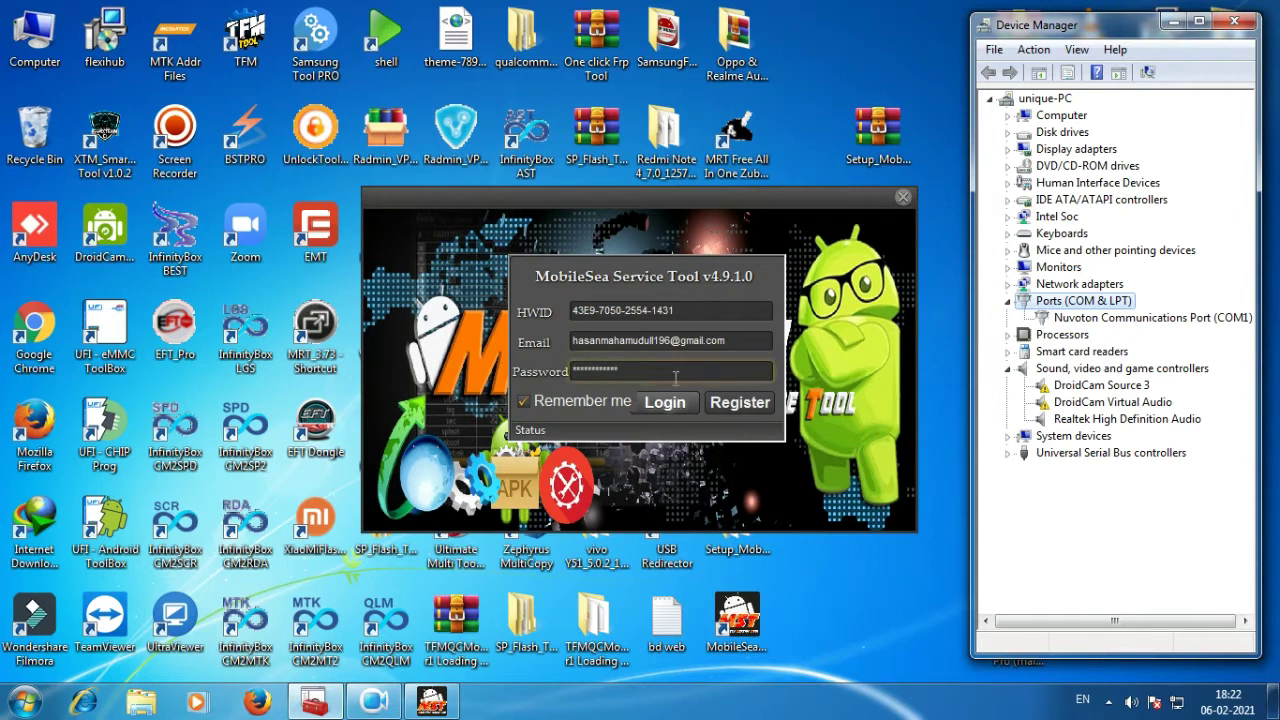
Step: Clear the saved password in the MobileSea login form and close the login window
{"action": "left_click_drag", "start_coordinate": [726, 341], "coordinate": [580, 346]}
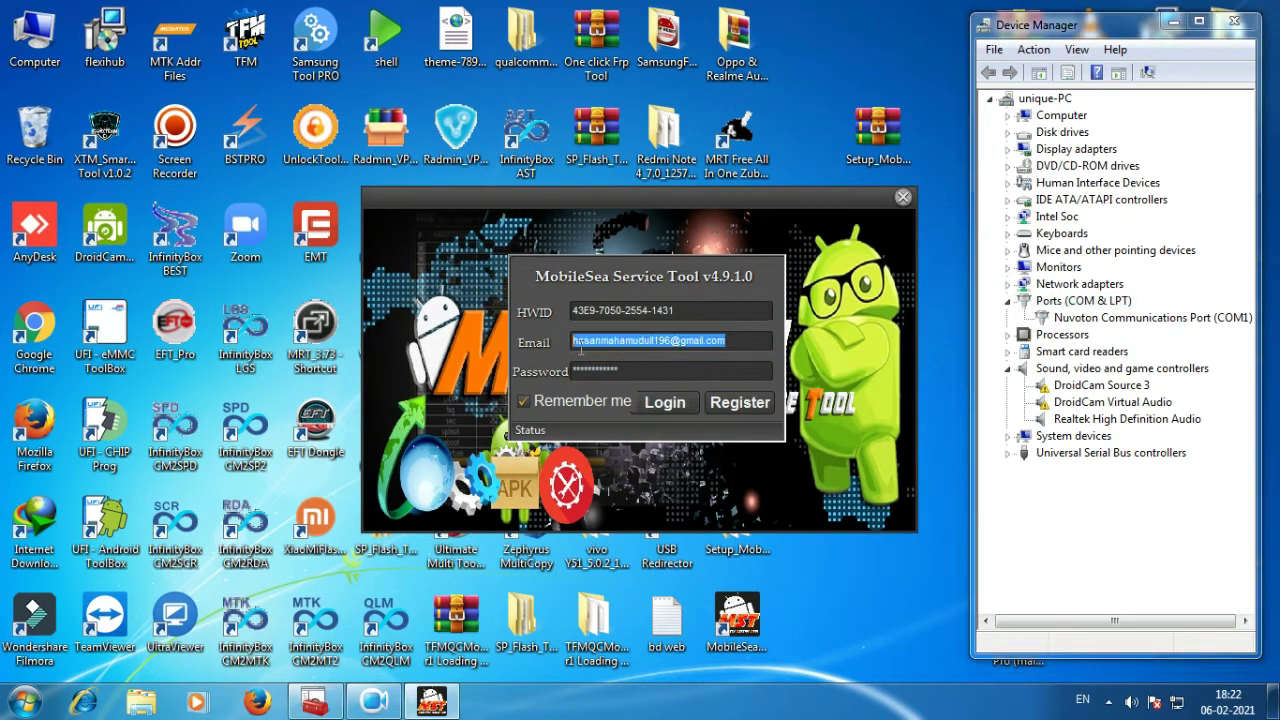
{"action": "left_click_drag", "start_coordinate": [651, 369], "coordinate": [538, 372]}
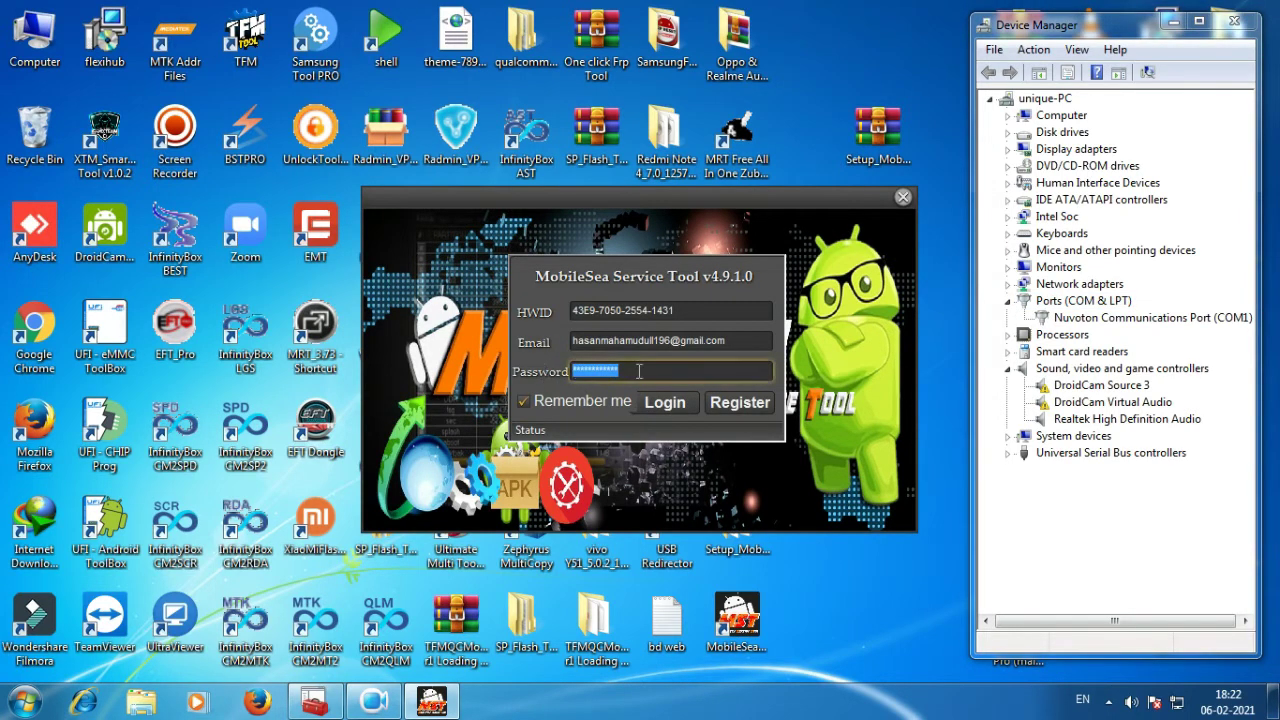
{"action": "key", "text": "BackSpace"}
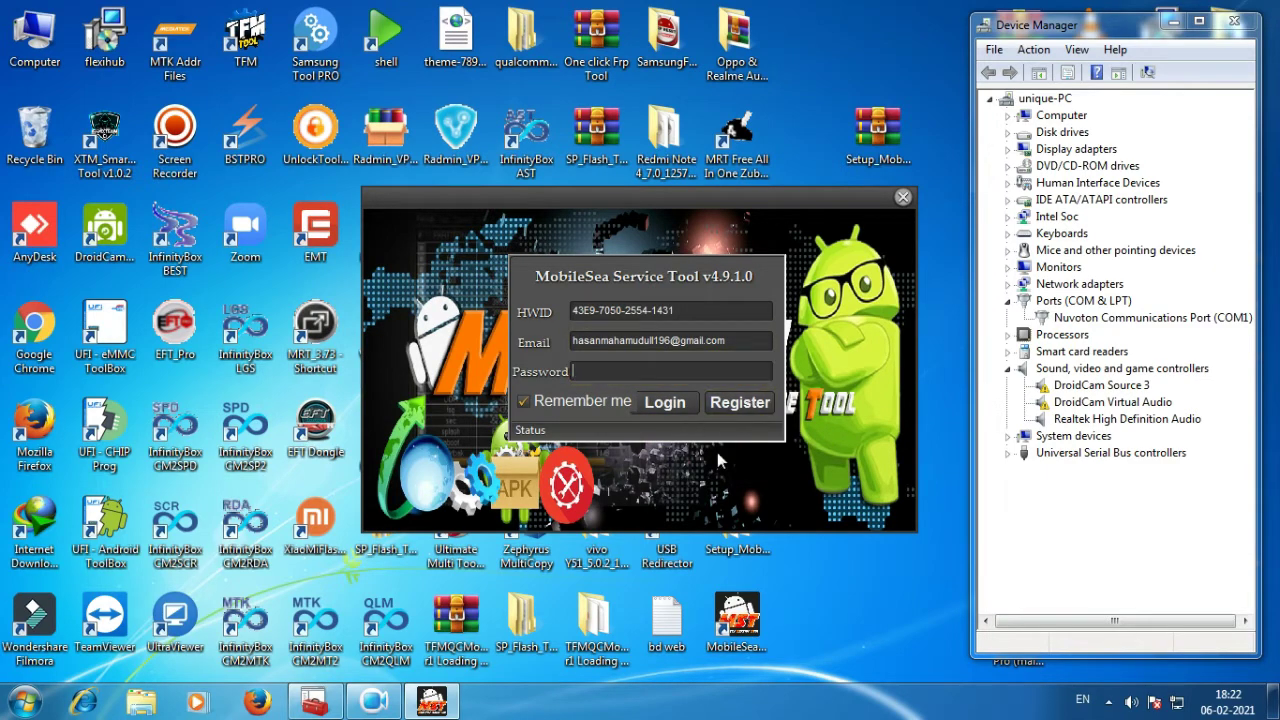
{"action": "left_click", "coordinate": [904, 198]}
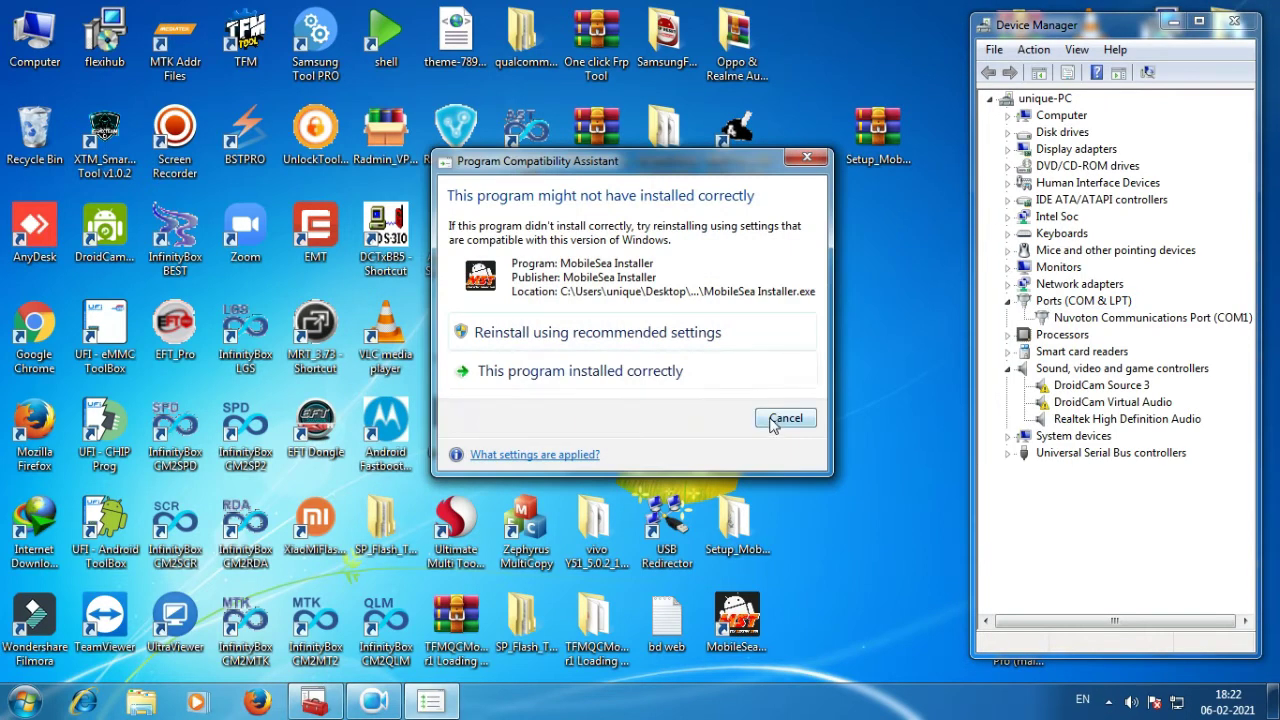
Step: Dismiss the Program Compatibility Assistant and run the MobileSeaToolV4.9.1 desktop shortcut as administrator
{"action": "left_click", "coordinate": [777, 419]}
{"action": "right_click", "coordinate": [752, 622]}
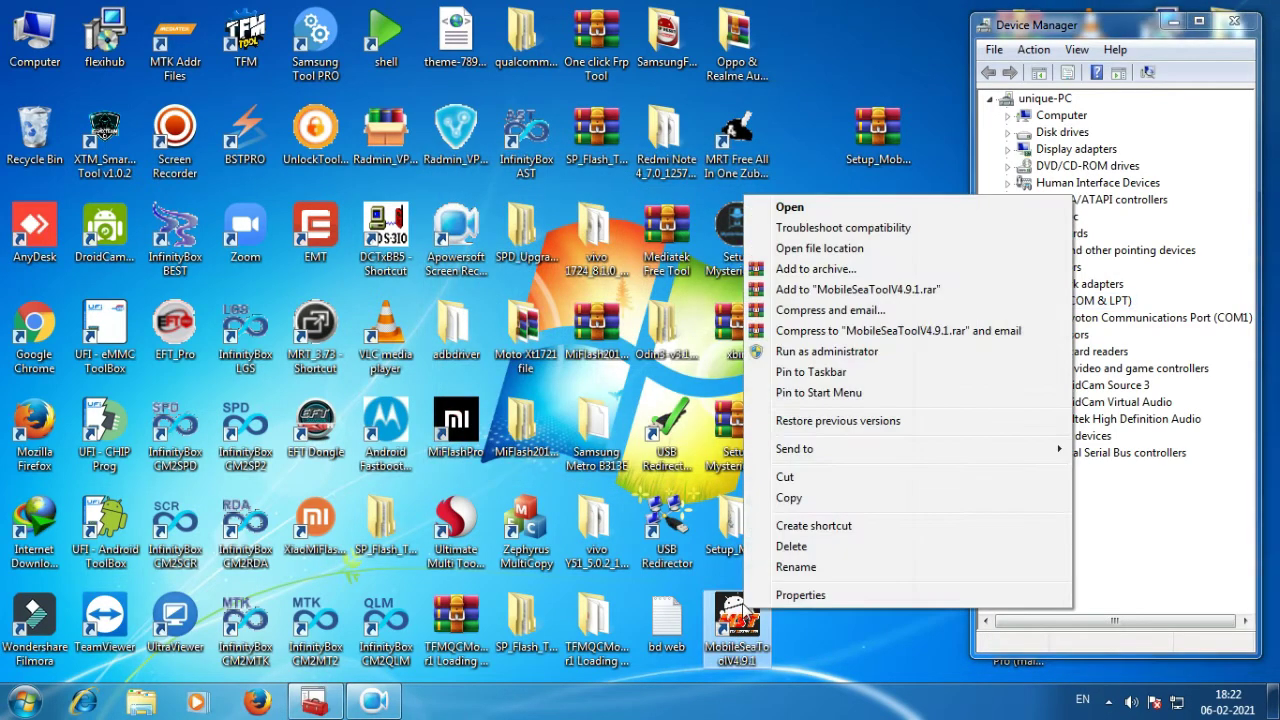
{"action": "left_click", "coordinate": [777, 354]}
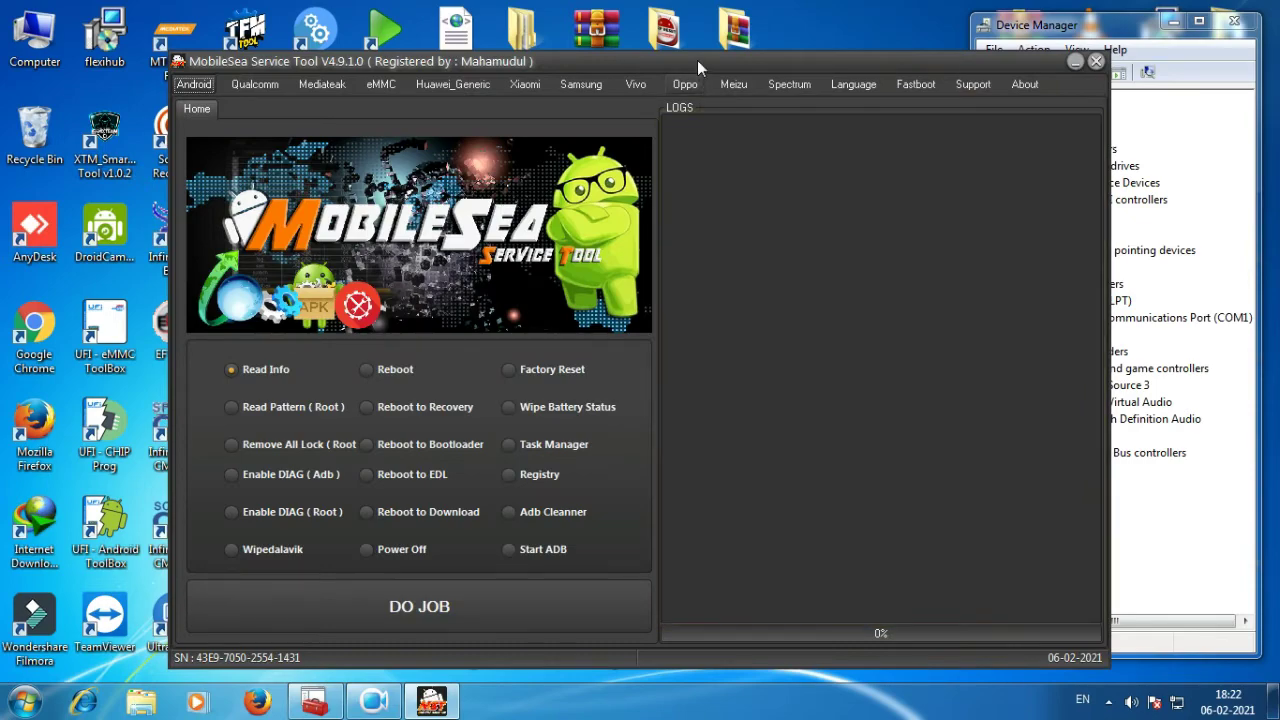
Step: Place the MobileSea window beside Device Manager and examine the supported phone brands in the Qualcomm section
{"action": "left_click_drag", "start_coordinate": [697, 60], "coordinate": [563, 31]}
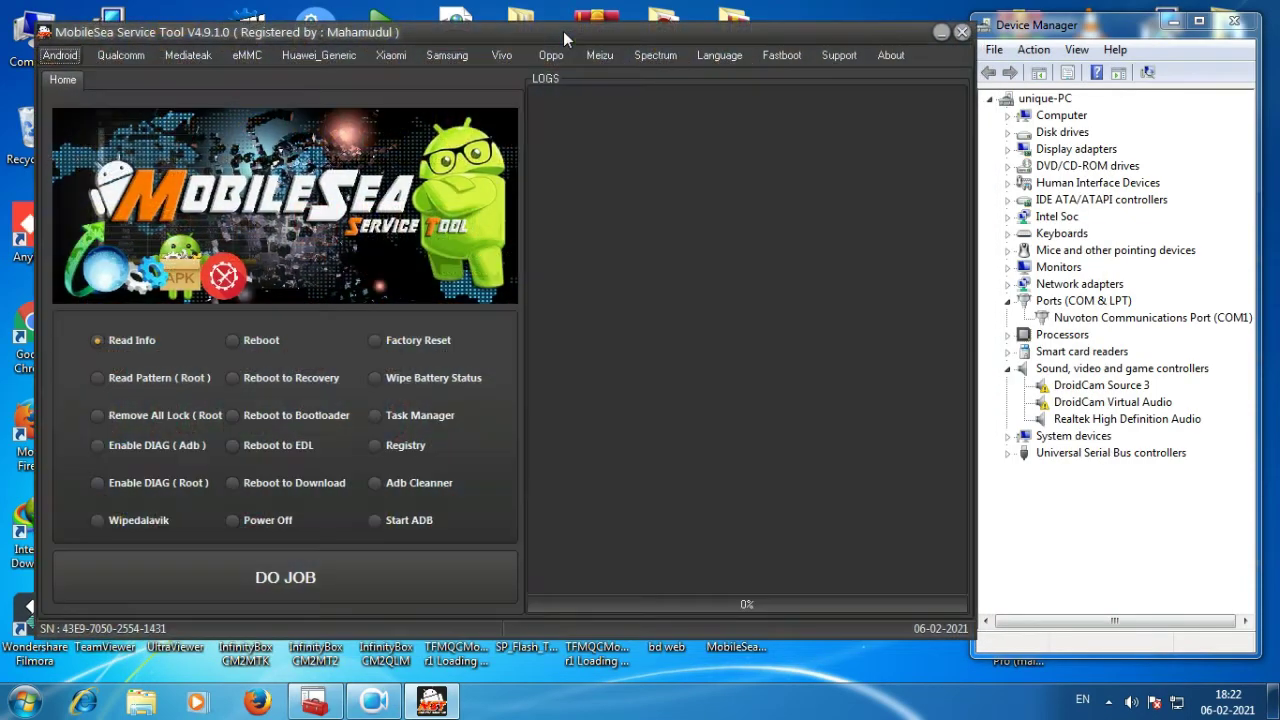
{"action": "left_click", "coordinate": [119, 56]}
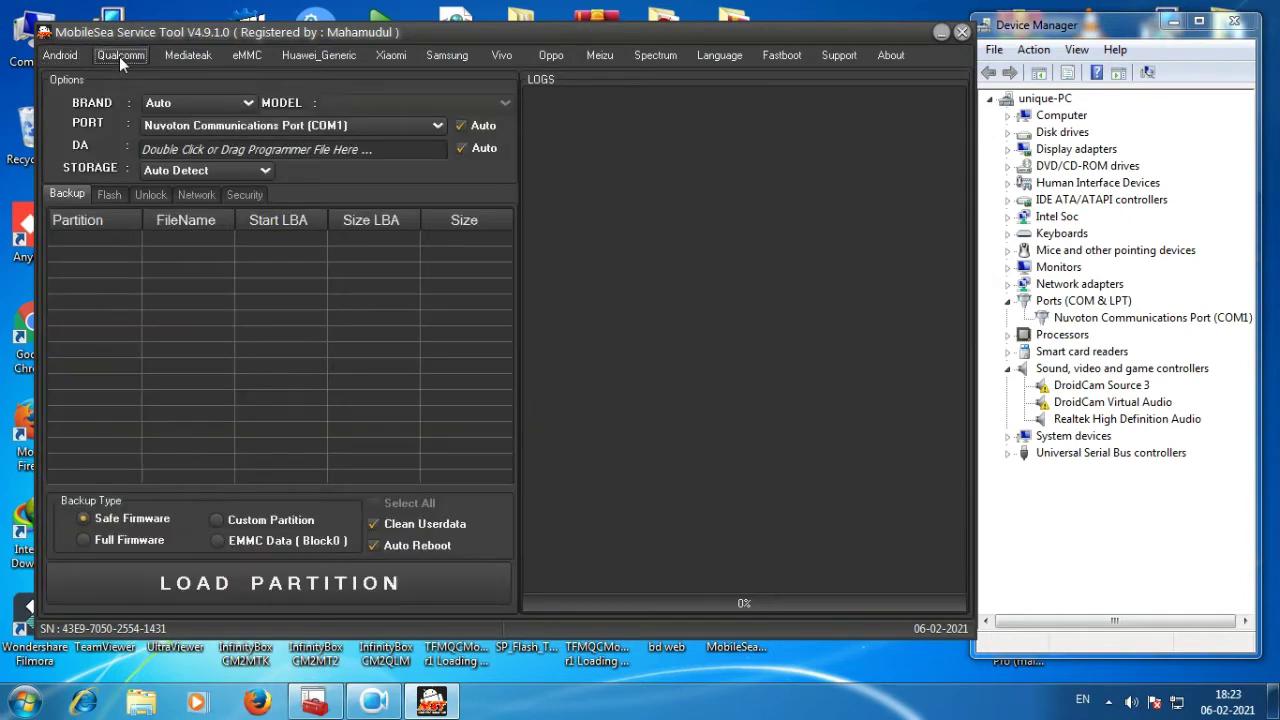
{"action": "left_click", "coordinate": [195, 102]}
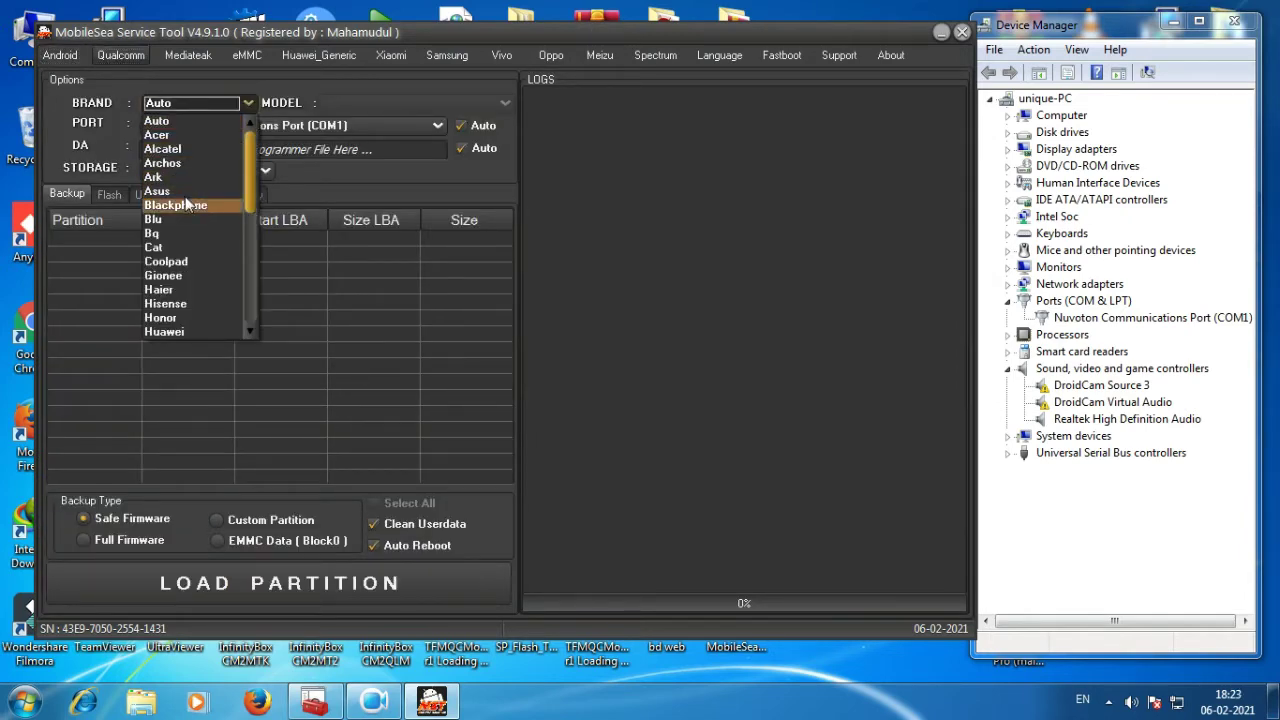
{"action": "scroll", "coordinate": [180, 222], "scroll_direction": "down", "scroll_amount": 1}
{"action": "scroll", "coordinate": [179, 220], "scroll_direction": "down", "scroll_amount": 4}
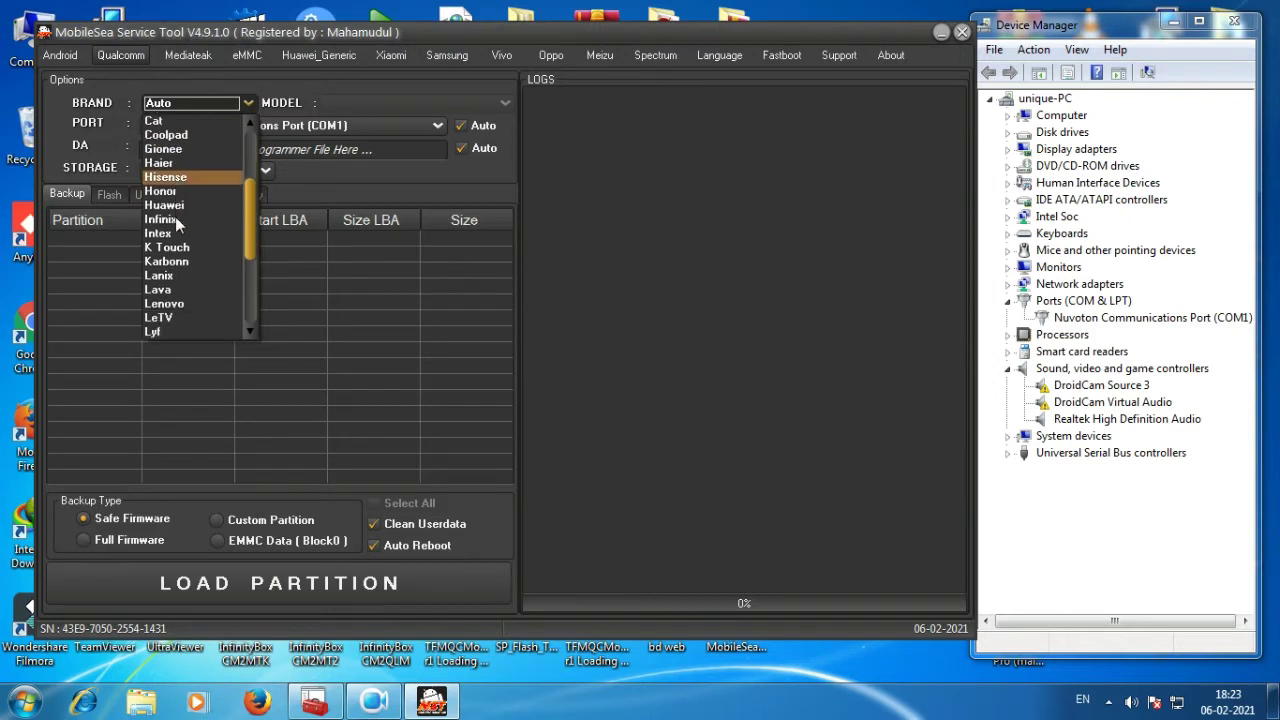
{"action": "scroll", "coordinate": [176, 222], "scroll_direction": "down", "scroll_amount": 2}
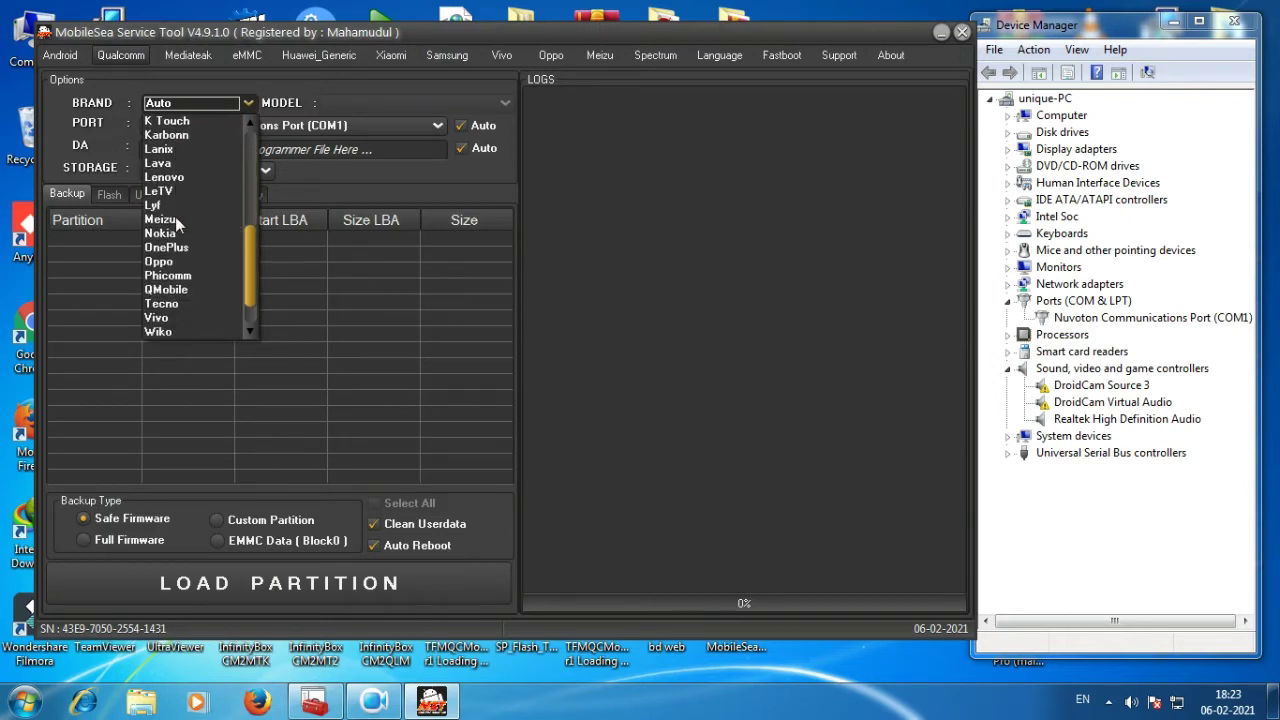
{"action": "scroll", "coordinate": [176, 222], "scroll_direction": "down", "scroll_amount": 1}
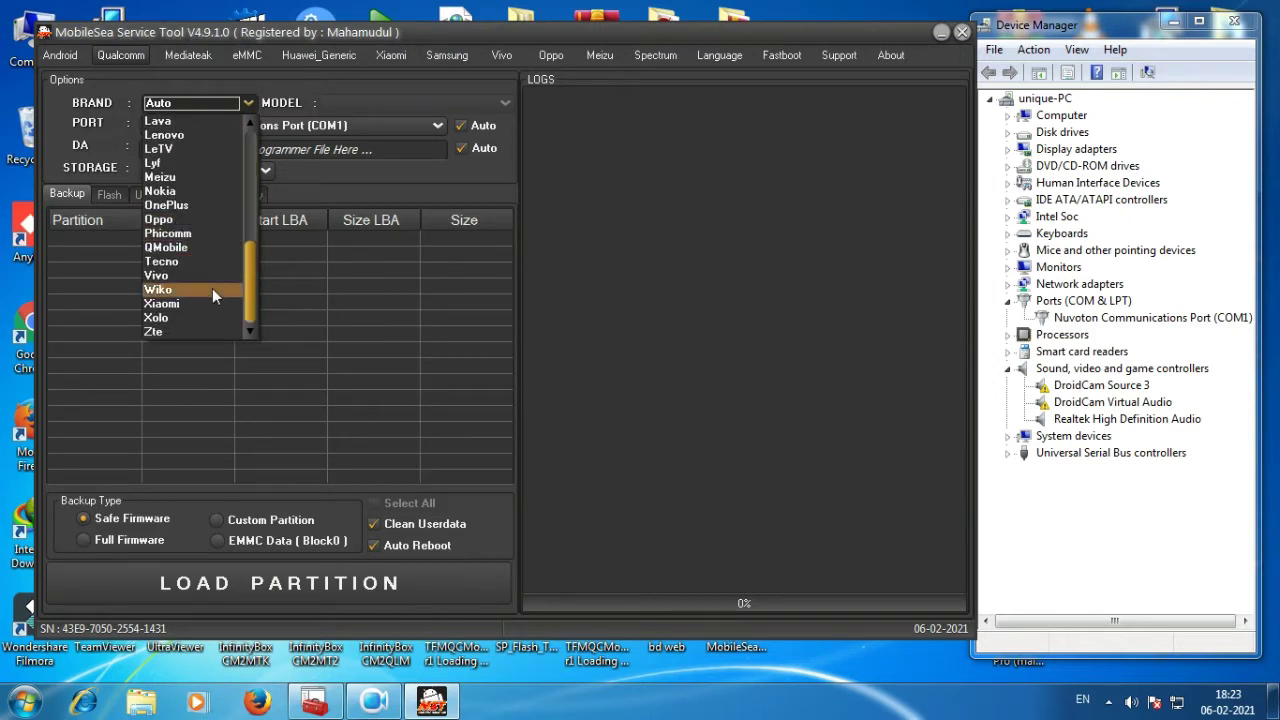
{"action": "left_click", "coordinate": [576, 285]}
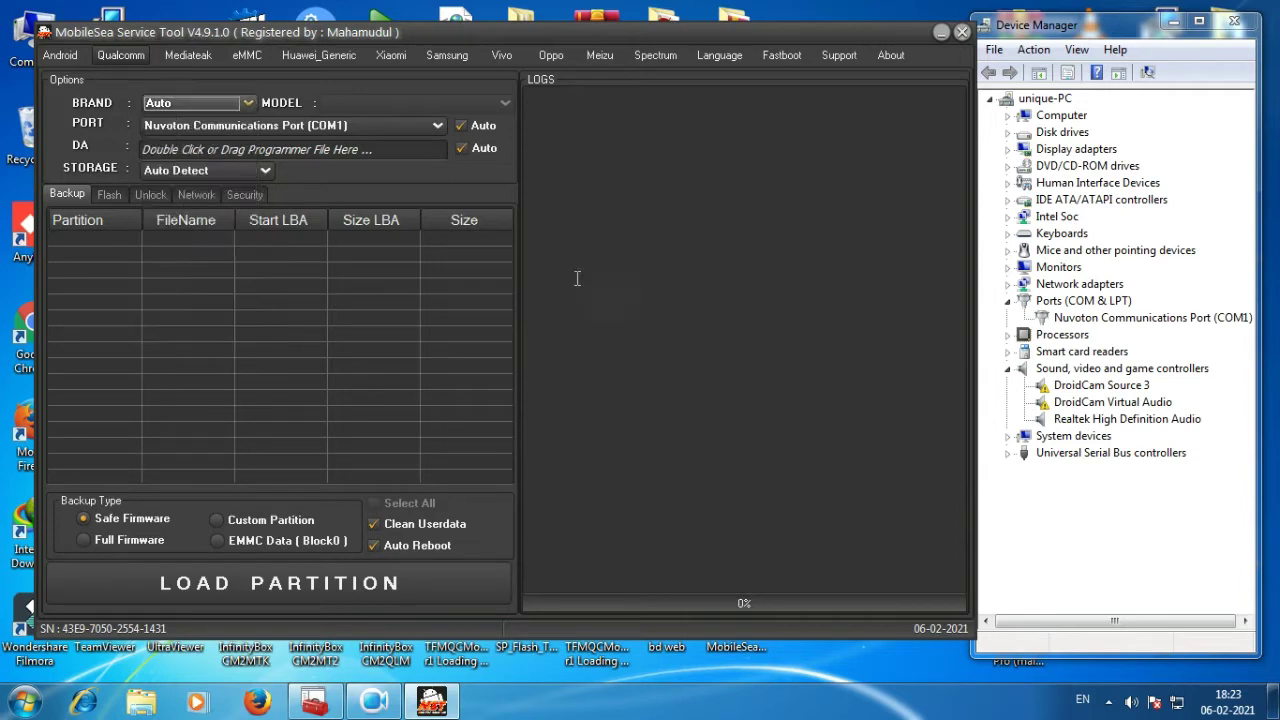
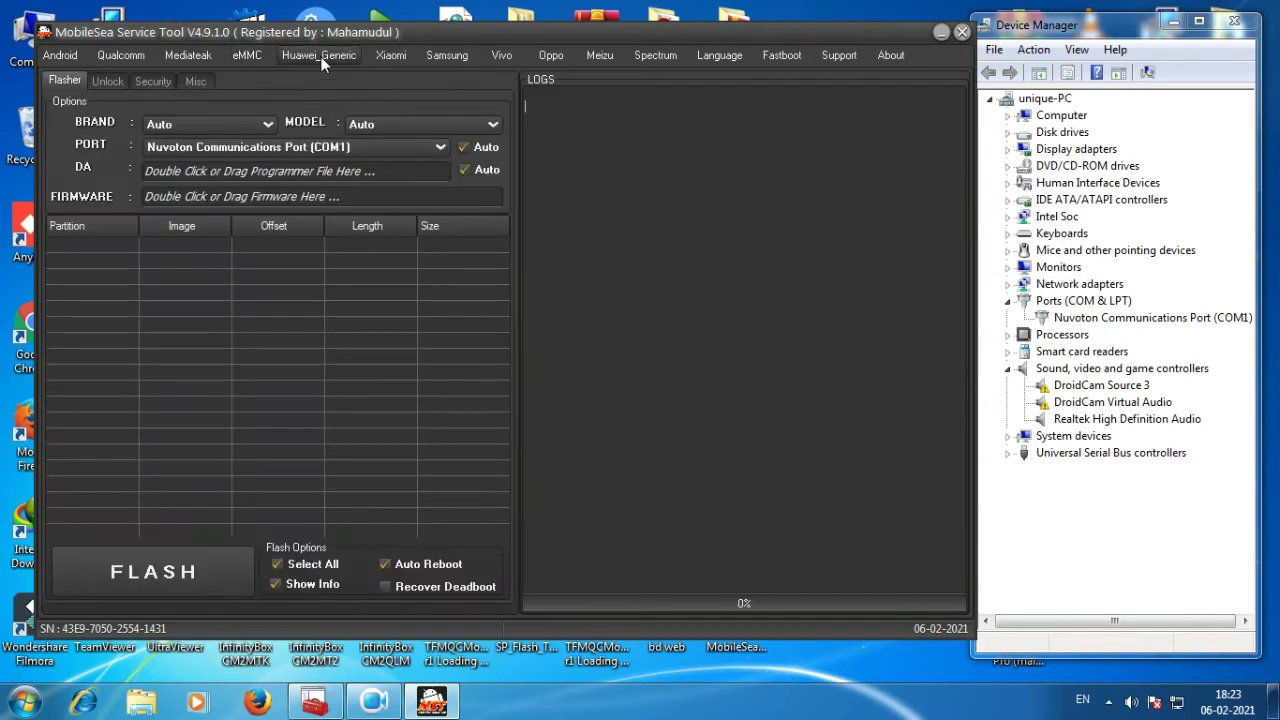
Step: Choose Huawei as the brand in the Huawei_Generic flasher and examine its list of supported models without changing the selected model
{"action": "left_click", "coordinate": [222, 127]}
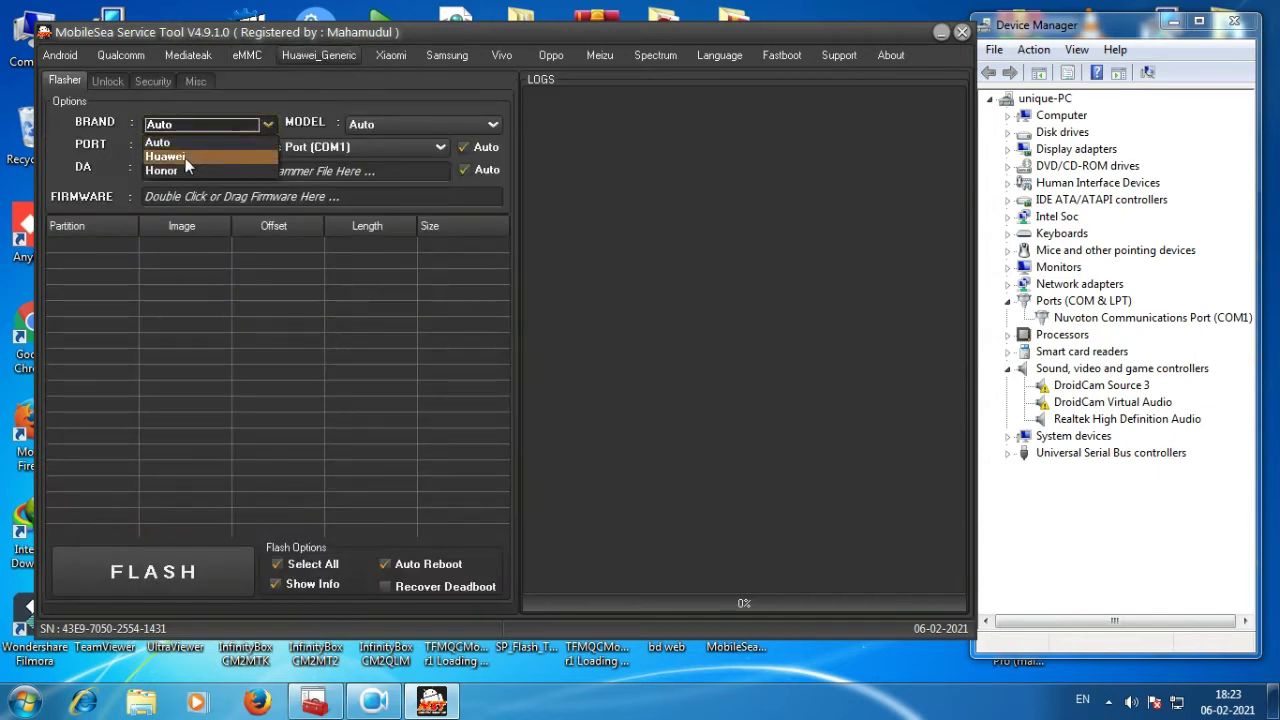
{"action": "left_click", "coordinate": [185, 158]}
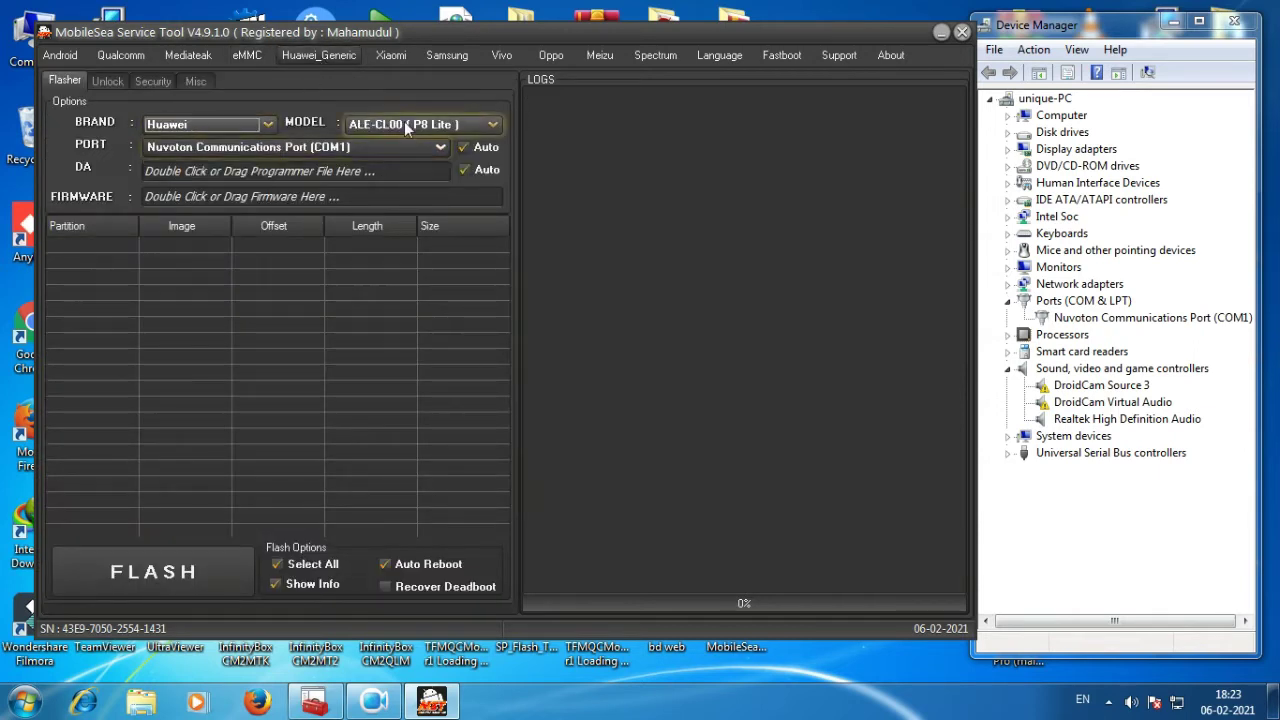
{"action": "left_click", "coordinate": [391, 128]}
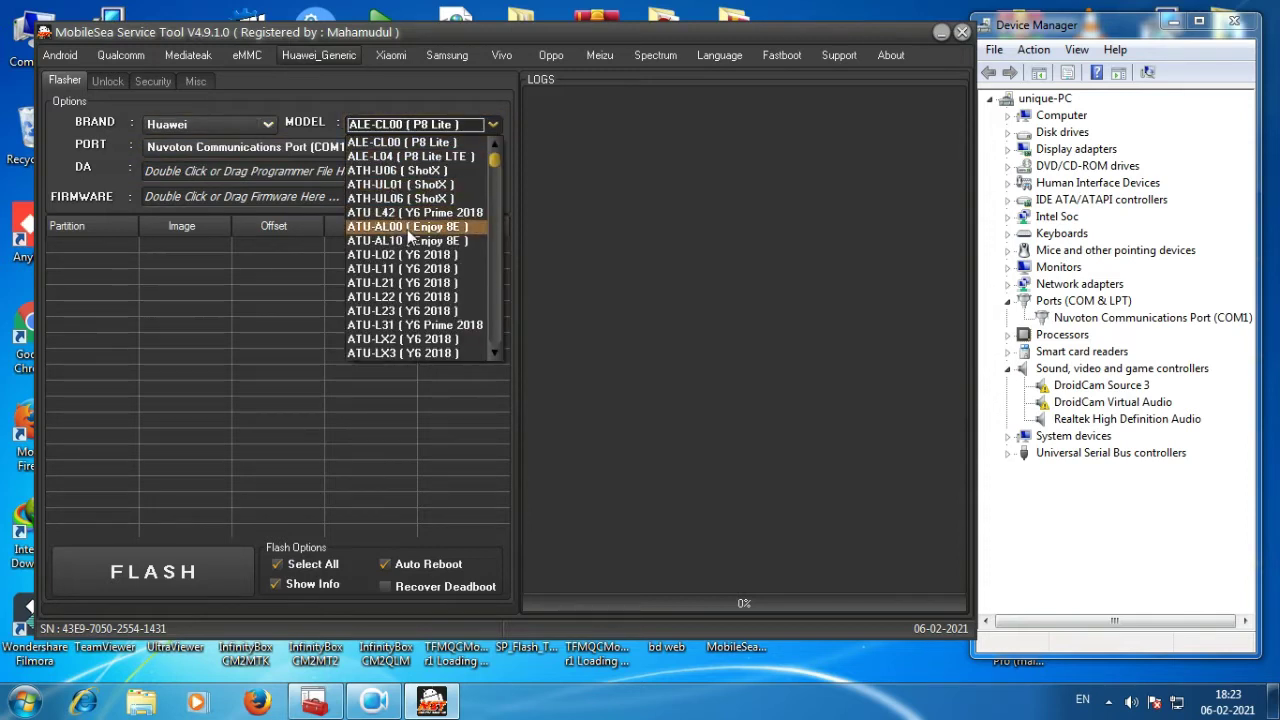
{"action": "scroll", "coordinate": [409, 240], "scroll_direction": "down", "scroll_amount": 3}
{"action": "scroll", "coordinate": [409, 241], "scroll_direction": "down", "scroll_amount": 3}
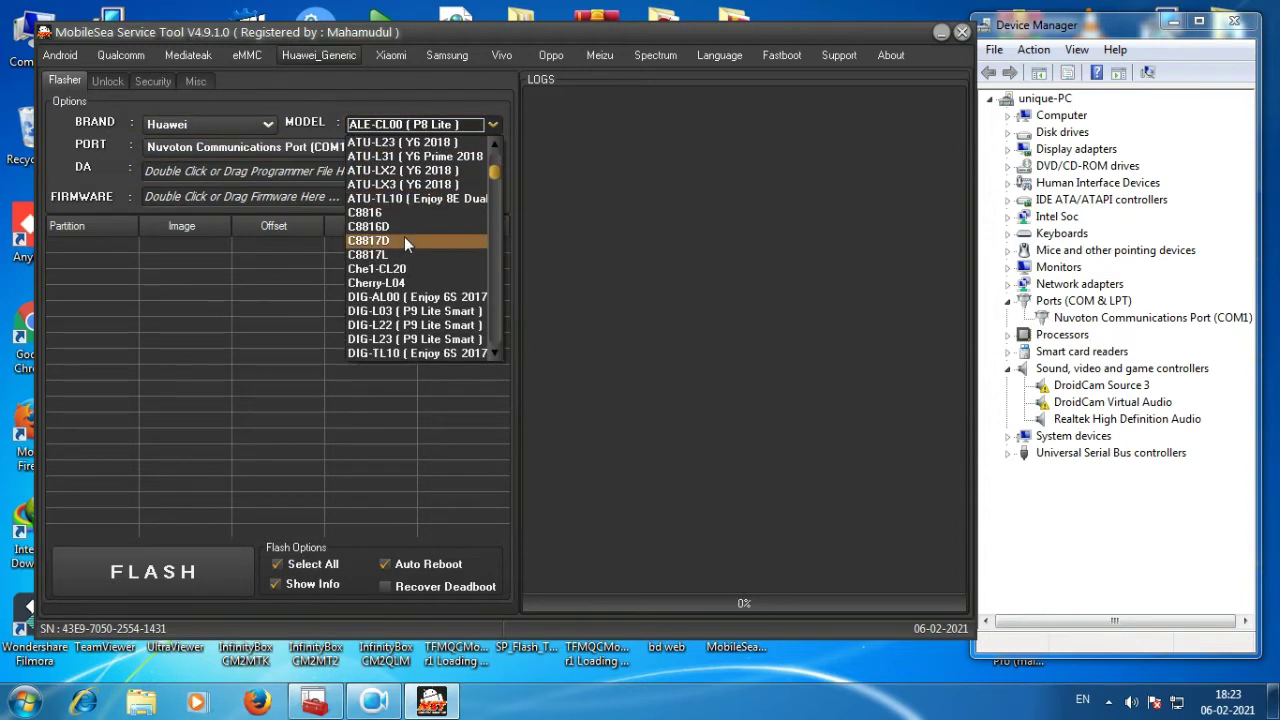
{"action": "scroll", "coordinate": [406, 243], "scroll_direction": "down", "scroll_amount": 3}
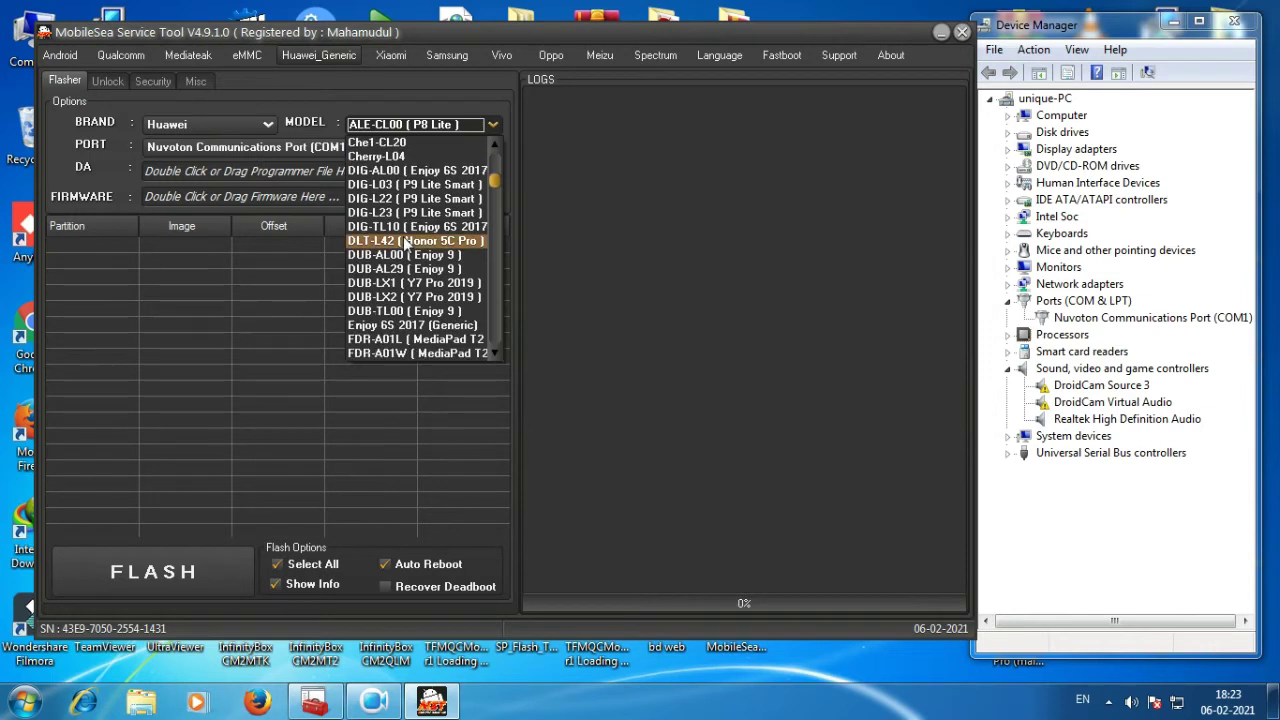
{"action": "scroll", "coordinate": [403, 243], "scroll_direction": "down", "scroll_amount": 3}
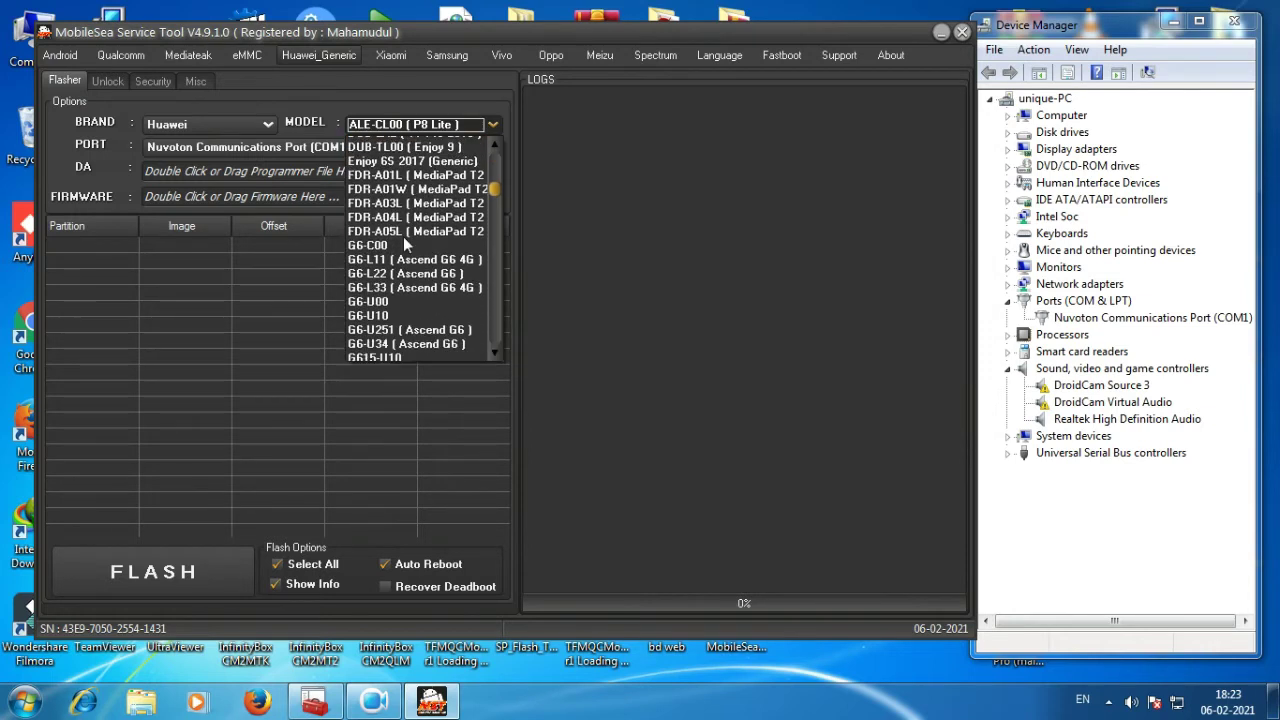
{"action": "scroll", "coordinate": [404, 243], "scroll_direction": "down", "scroll_amount": 4}
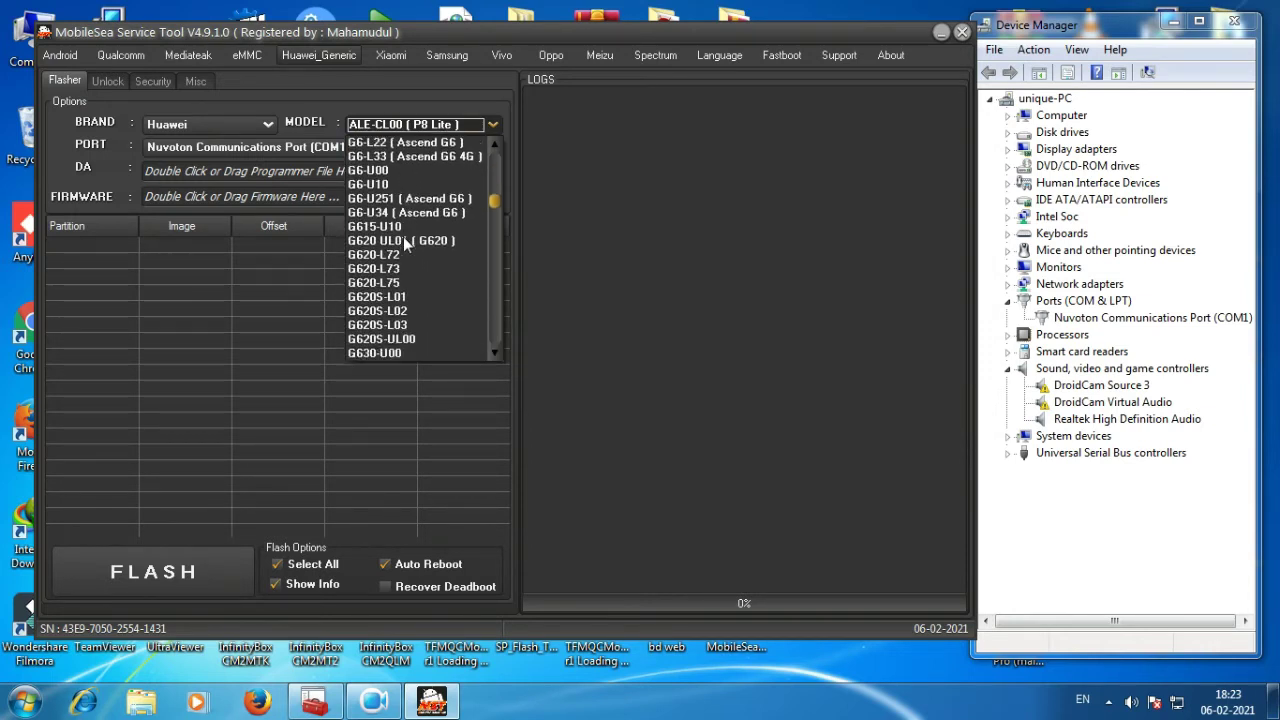
{"action": "scroll", "coordinate": [404, 242], "scroll_direction": "down", "scroll_amount": 3}
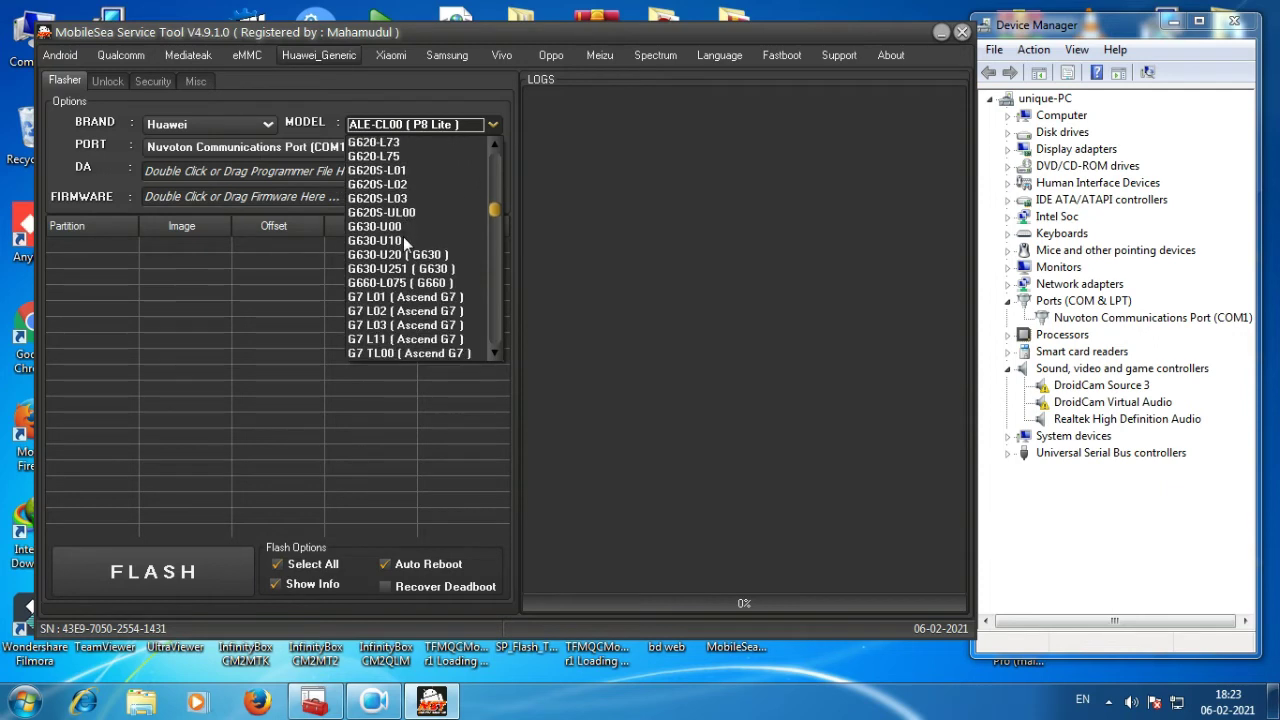
{"action": "scroll", "coordinate": [404, 243], "scroll_direction": "down", "scroll_amount": 3}
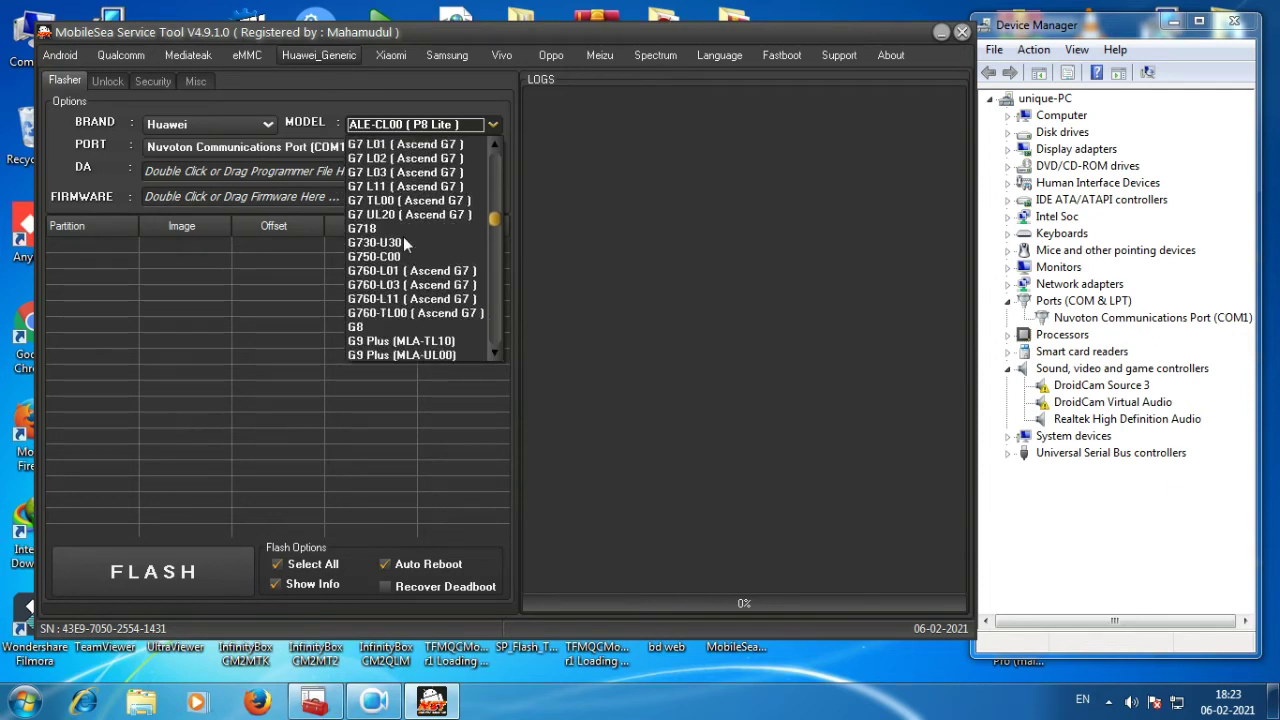
{"action": "scroll", "coordinate": [404, 243], "scroll_direction": "down", "scroll_amount": 5}
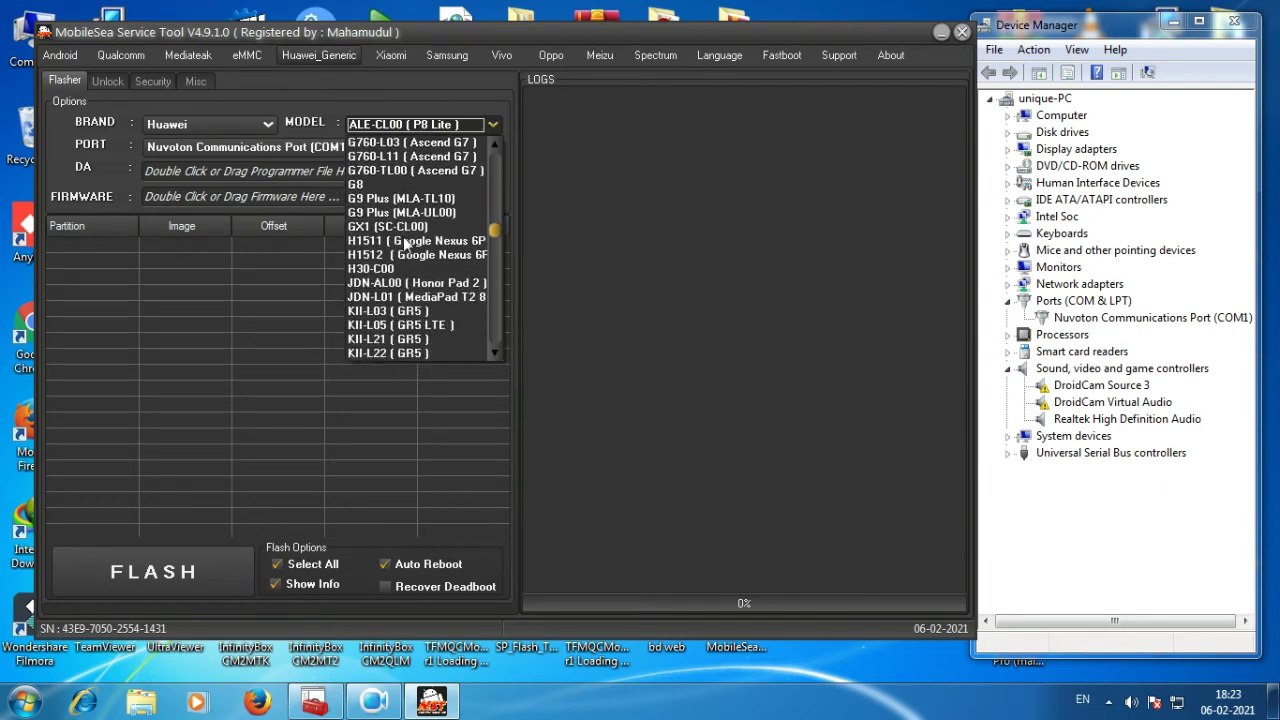
{"action": "scroll", "coordinate": [404, 243], "scroll_direction": "down", "scroll_amount": 3}
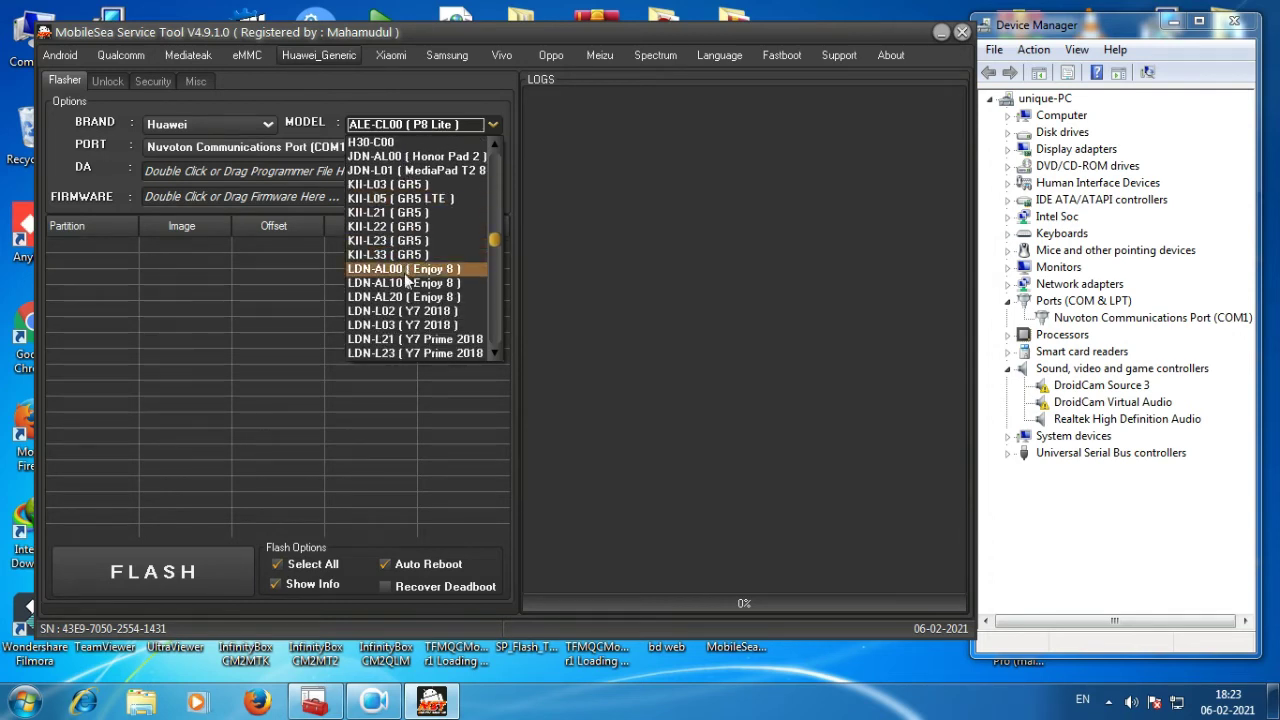
{"action": "scroll", "coordinate": [407, 291], "scroll_direction": "down", "scroll_amount": 3}
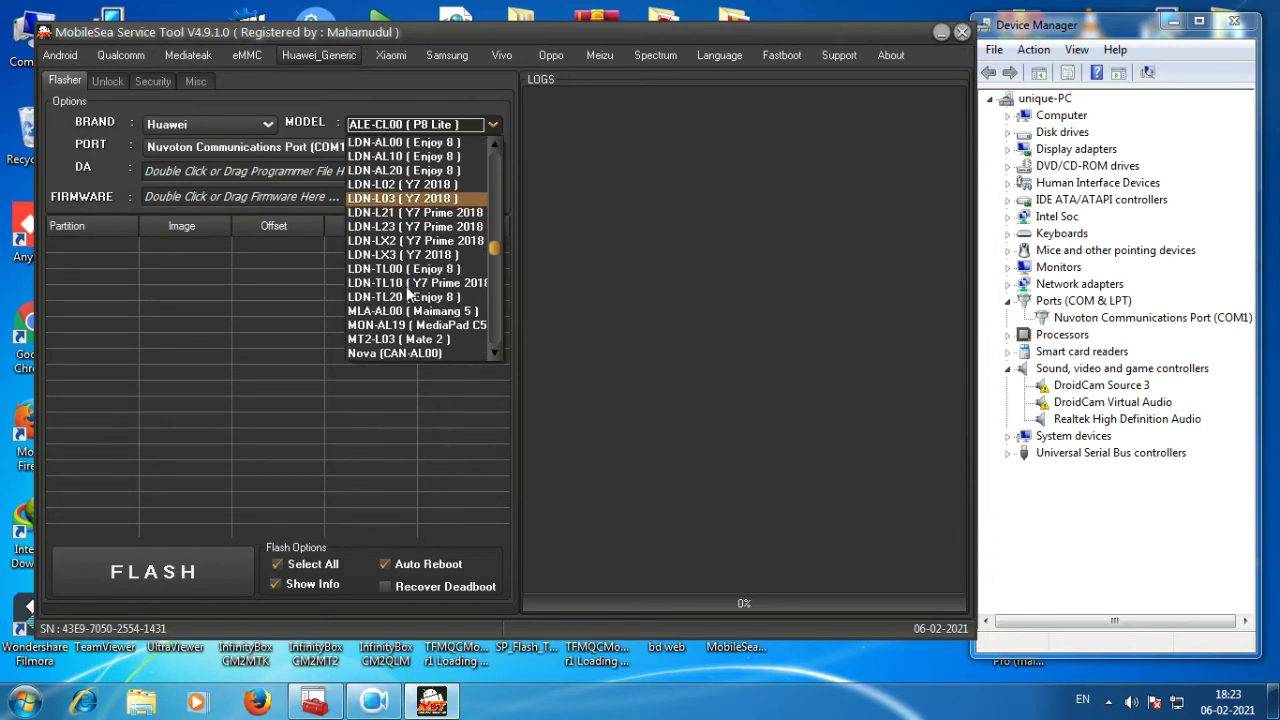
{"action": "scroll", "coordinate": [409, 296], "scroll_direction": "down", "scroll_amount": 3}
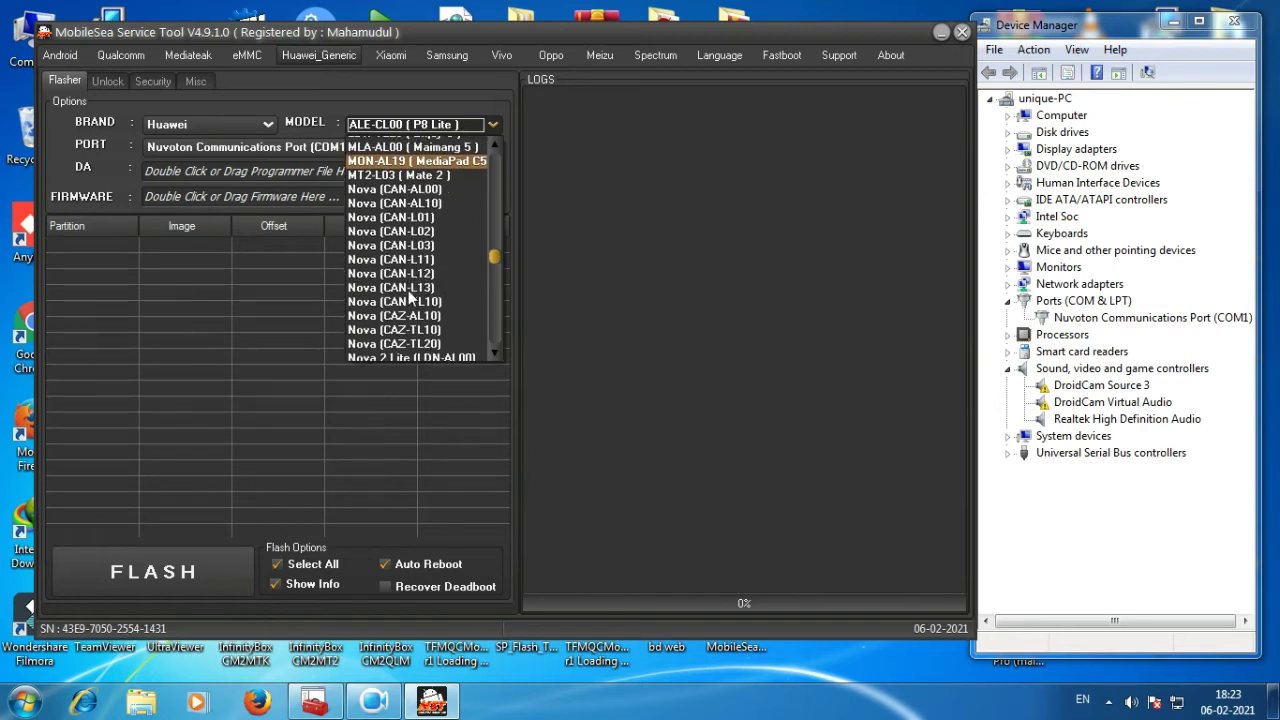
{"action": "scroll", "coordinate": [409, 296], "scroll_direction": "down", "scroll_amount": 4}
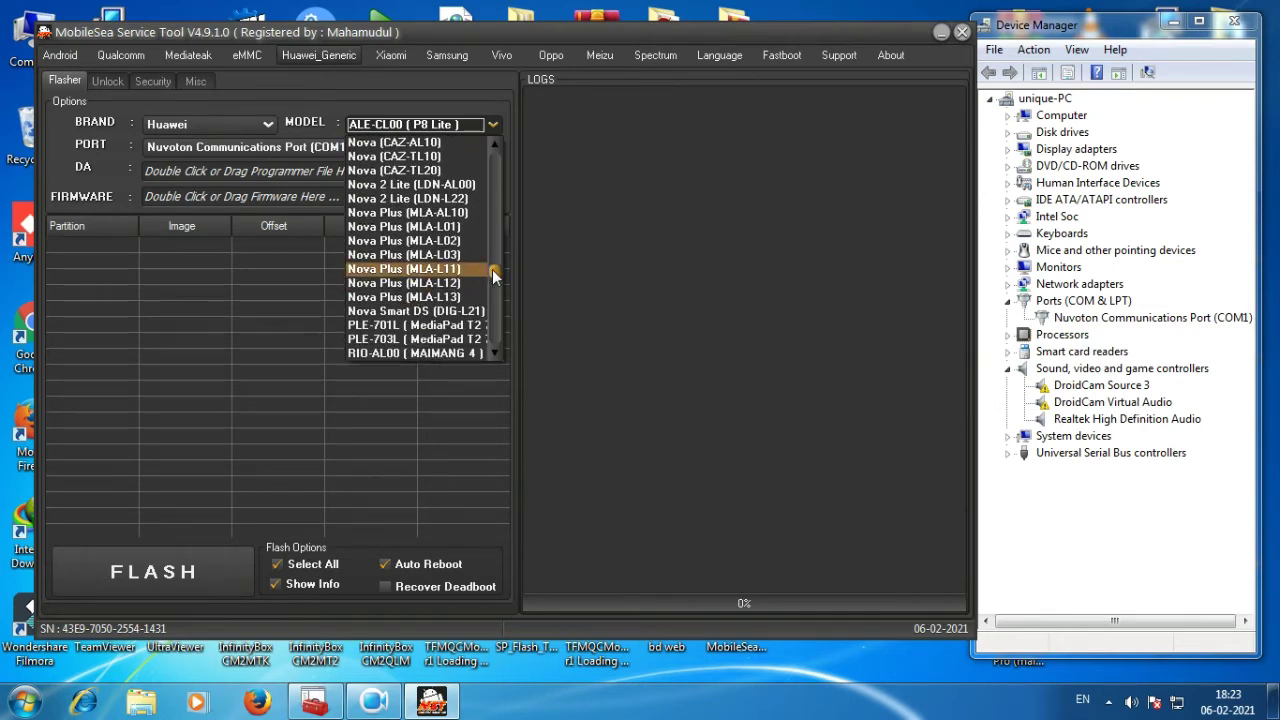
{"action": "left_click_drag", "start_coordinate": [493, 271], "coordinate": [493, 279]}
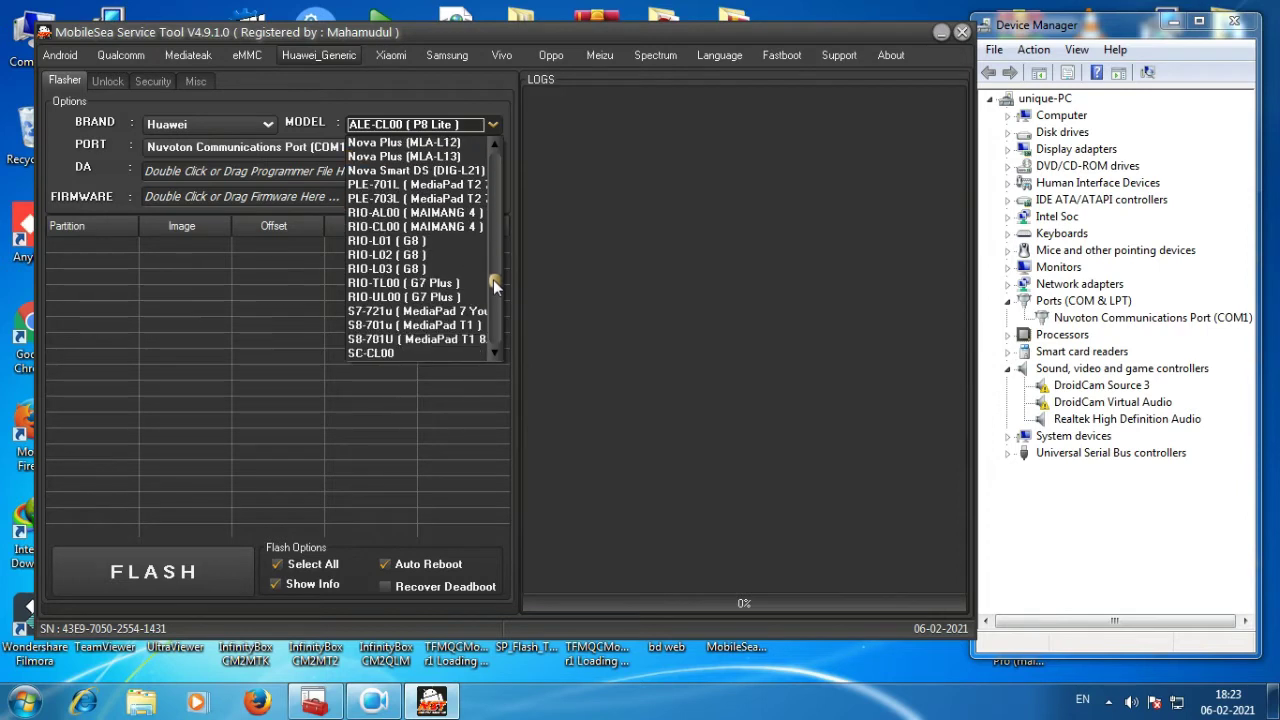
{"action": "scroll", "coordinate": [472, 284], "scroll_direction": "down", "scroll_amount": 4}
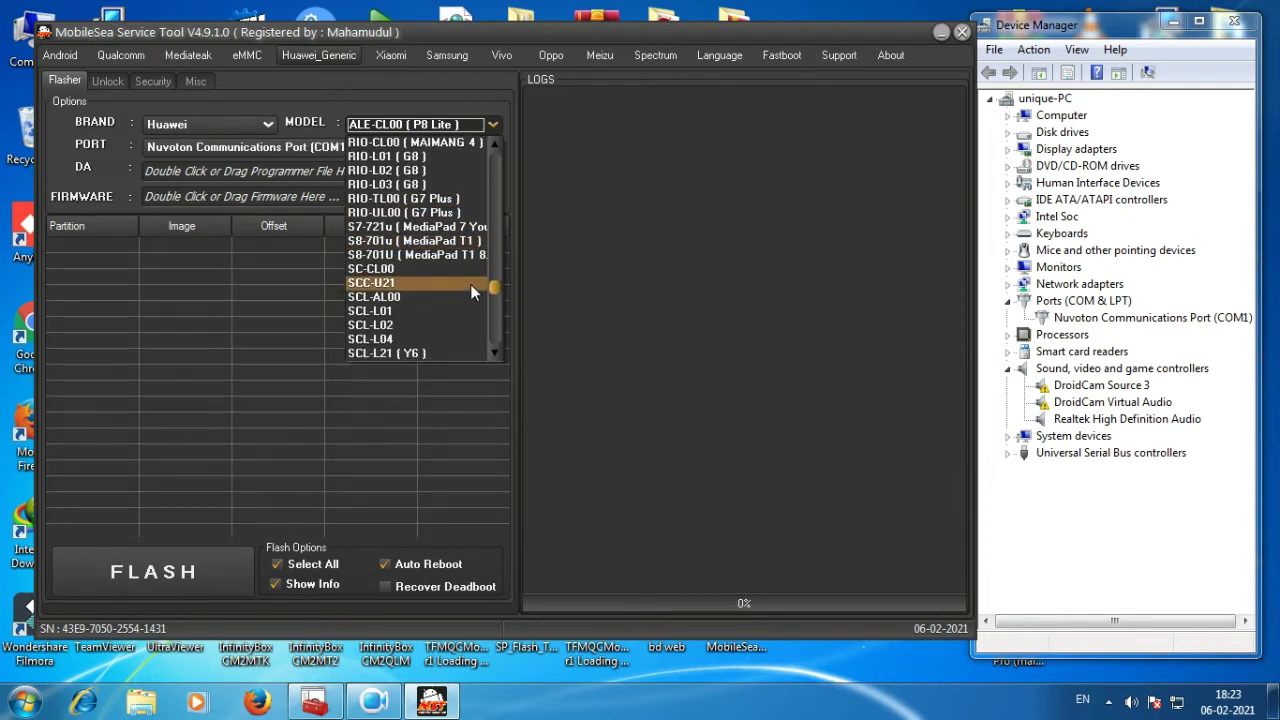
{"action": "scroll", "coordinate": [470, 284], "scroll_direction": "down", "scroll_amount": 5}
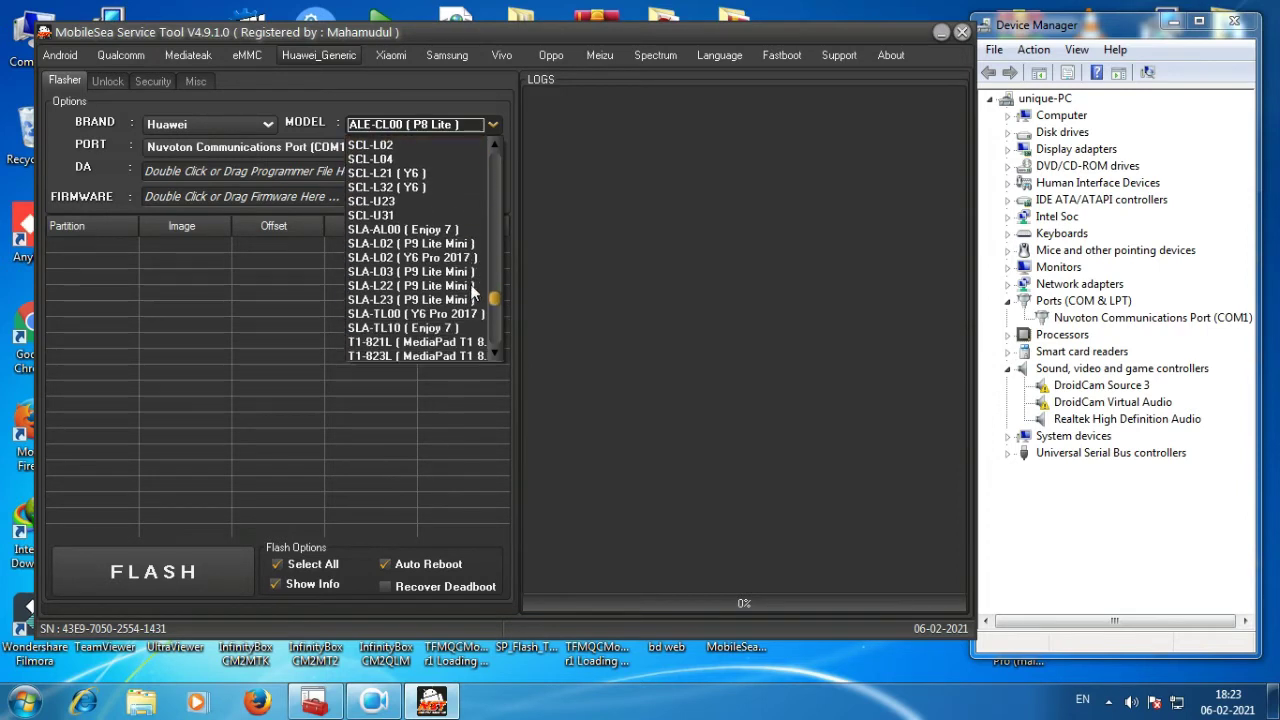
{"action": "scroll", "coordinate": [470, 288], "scroll_direction": "down", "scroll_amount": 5}
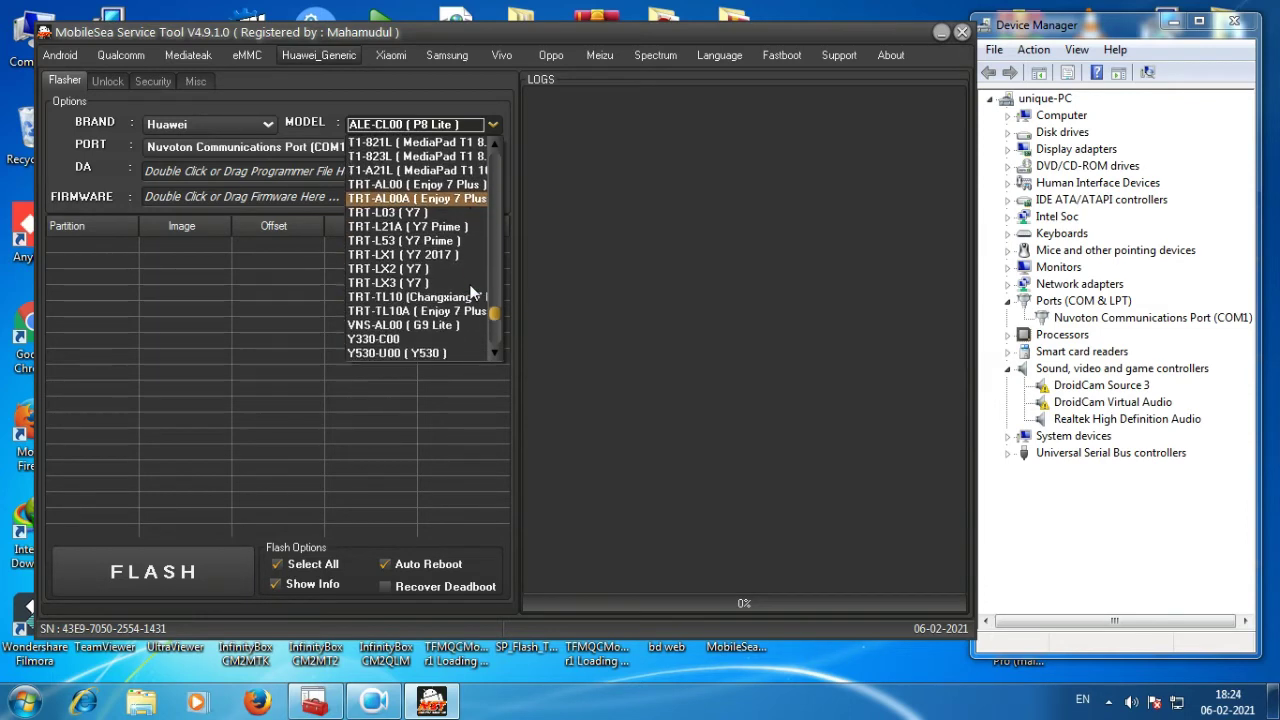
{"action": "scroll", "coordinate": [472, 291], "scroll_direction": "down", "scroll_amount": 4}
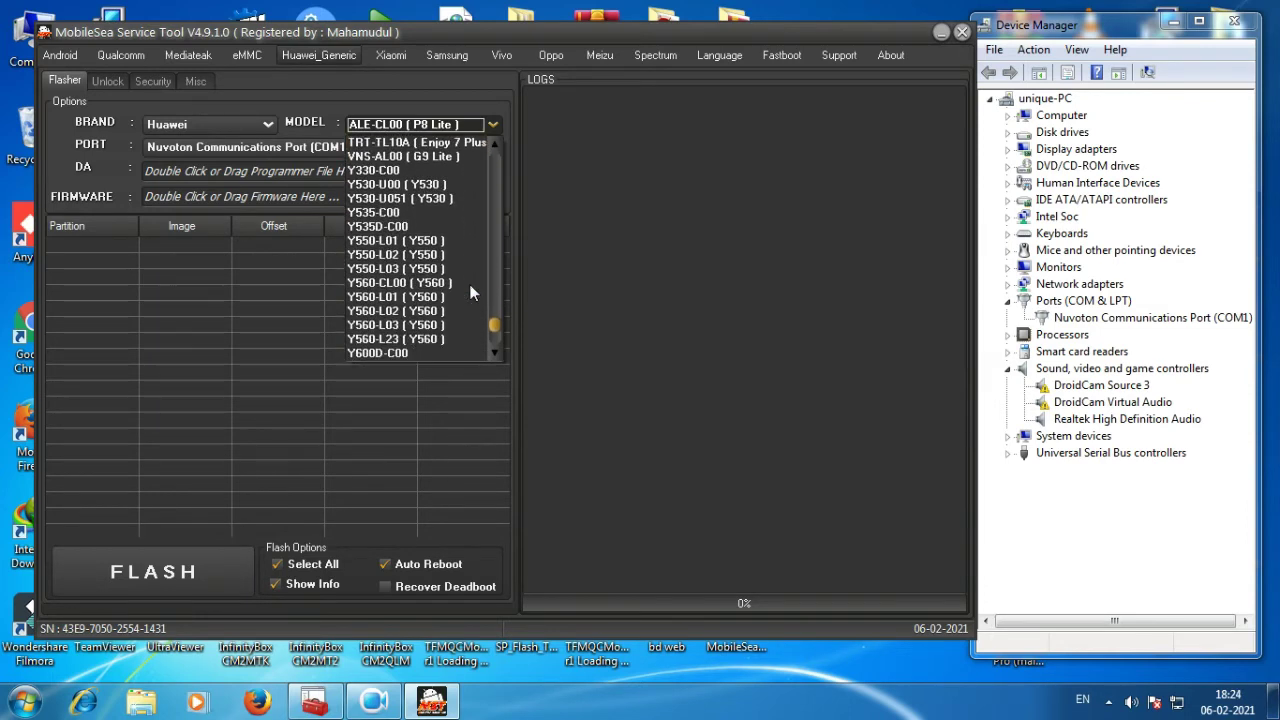
{"action": "scroll", "coordinate": [472, 292], "scroll_direction": "down", "scroll_amount": 4}
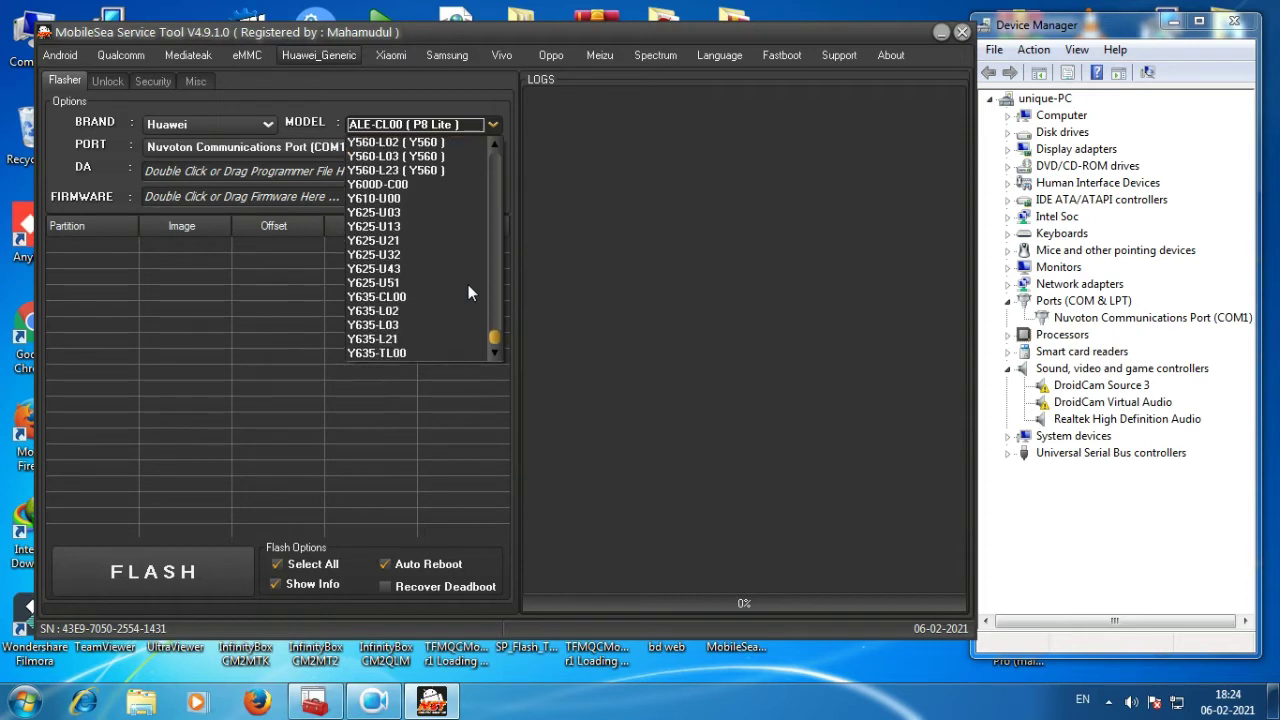
{"action": "left_click", "coordinate": [302, 269]}
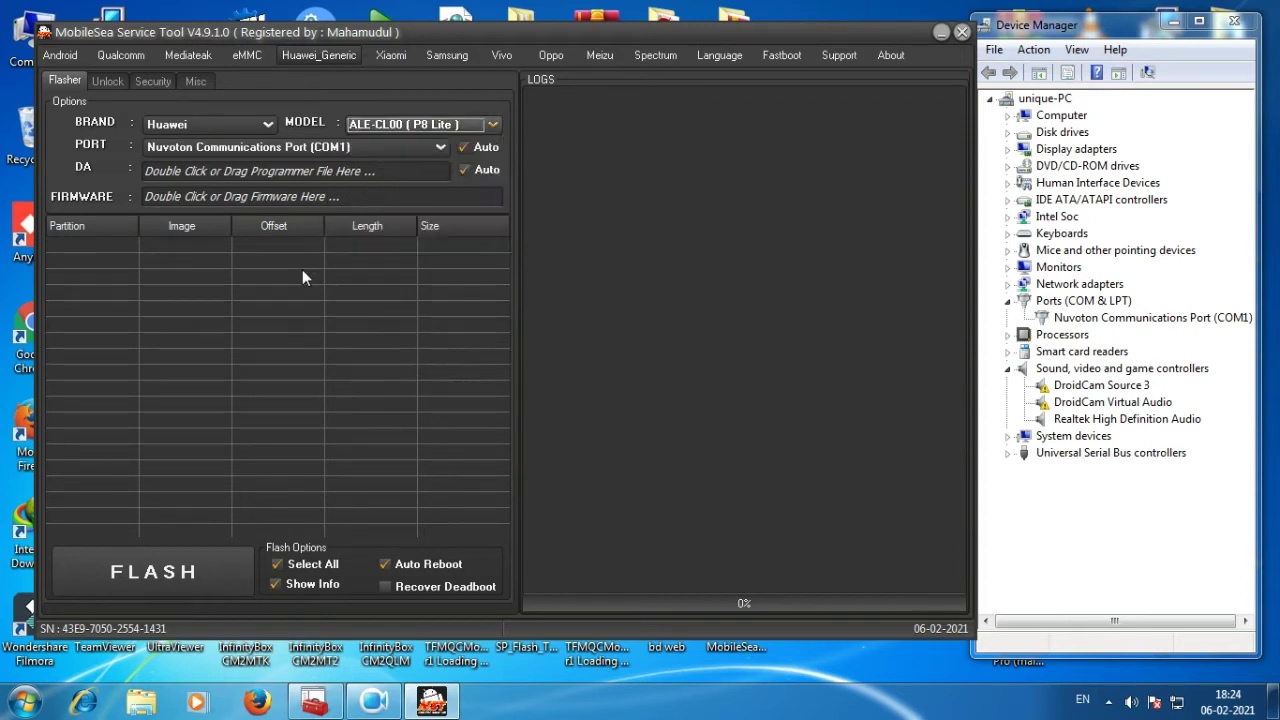
Step: Switch the brand to Honor in the Huawei_Generic flasher and look through the supported Honor models
{"action": "left_click", "coordinate": [192, 125]}
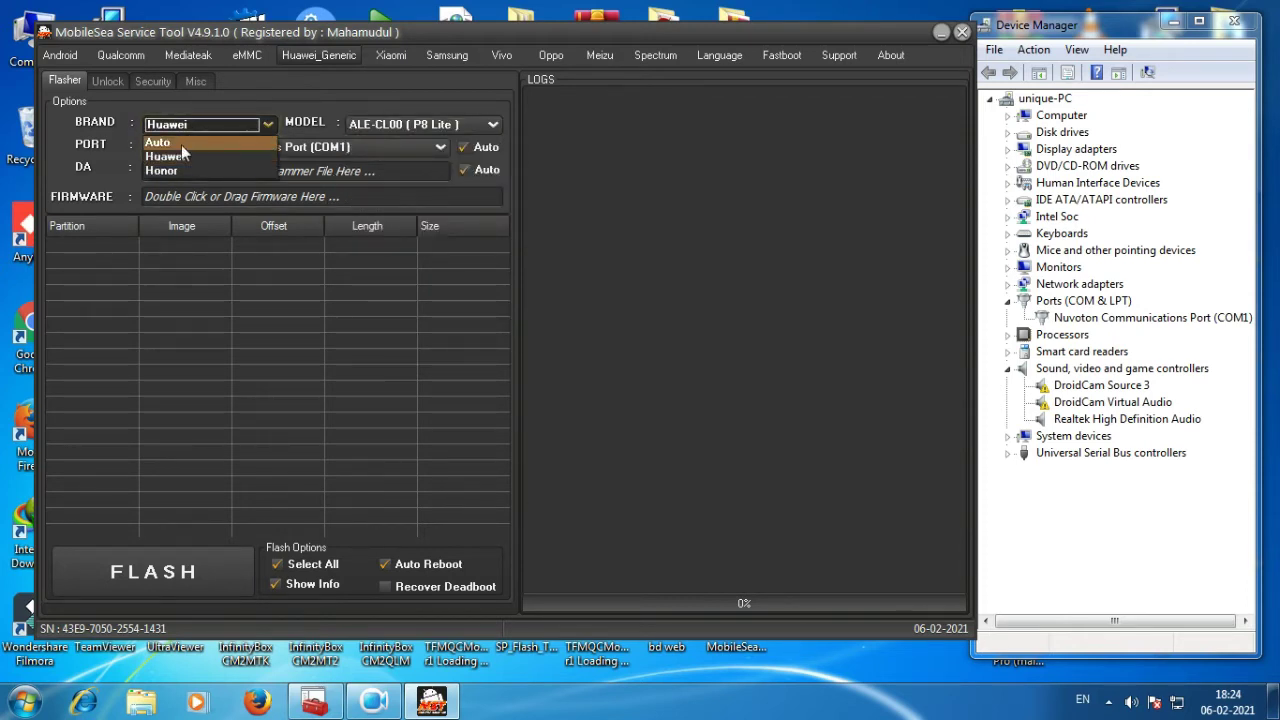
{"action": "left_click", "coordinate": [175, 165]}
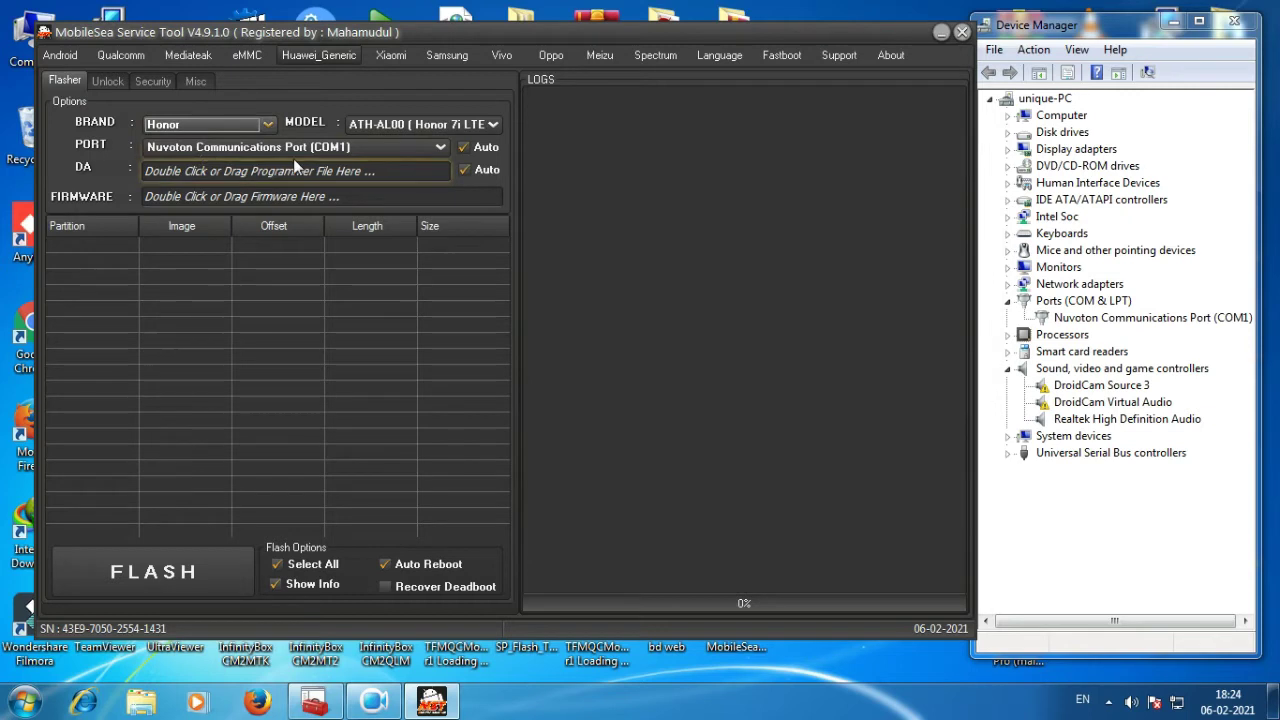
{"action": "left_click", "coordinate": [393, 123]}
{"action": "scroll", "coordinate": [398, 232], "scroll_direction": "down", "scroll_amount": 1}
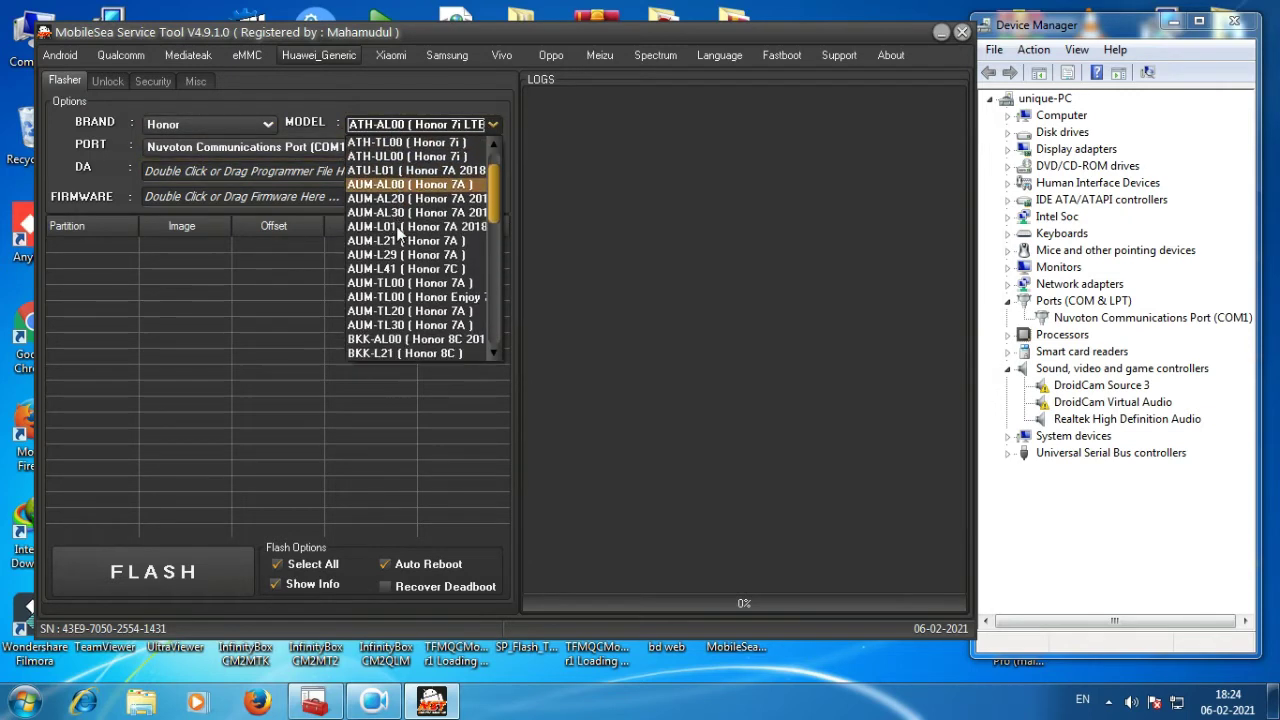
{"action": "scroll", "coordinate": [413, 263], "scroll_direction": "down", "scroll_amount": 1}
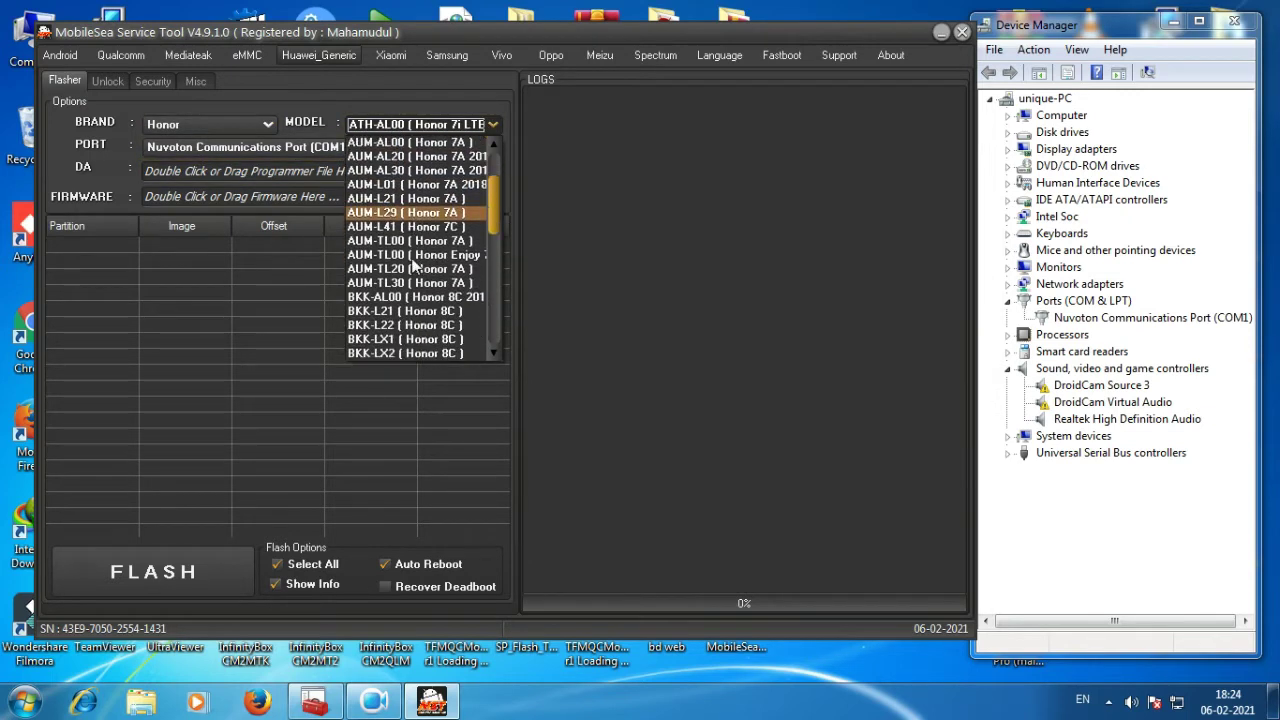
{"action": "scroll", "coordinate": [413, 263], "scroll_direction": "down", "scroll_amount": 2}
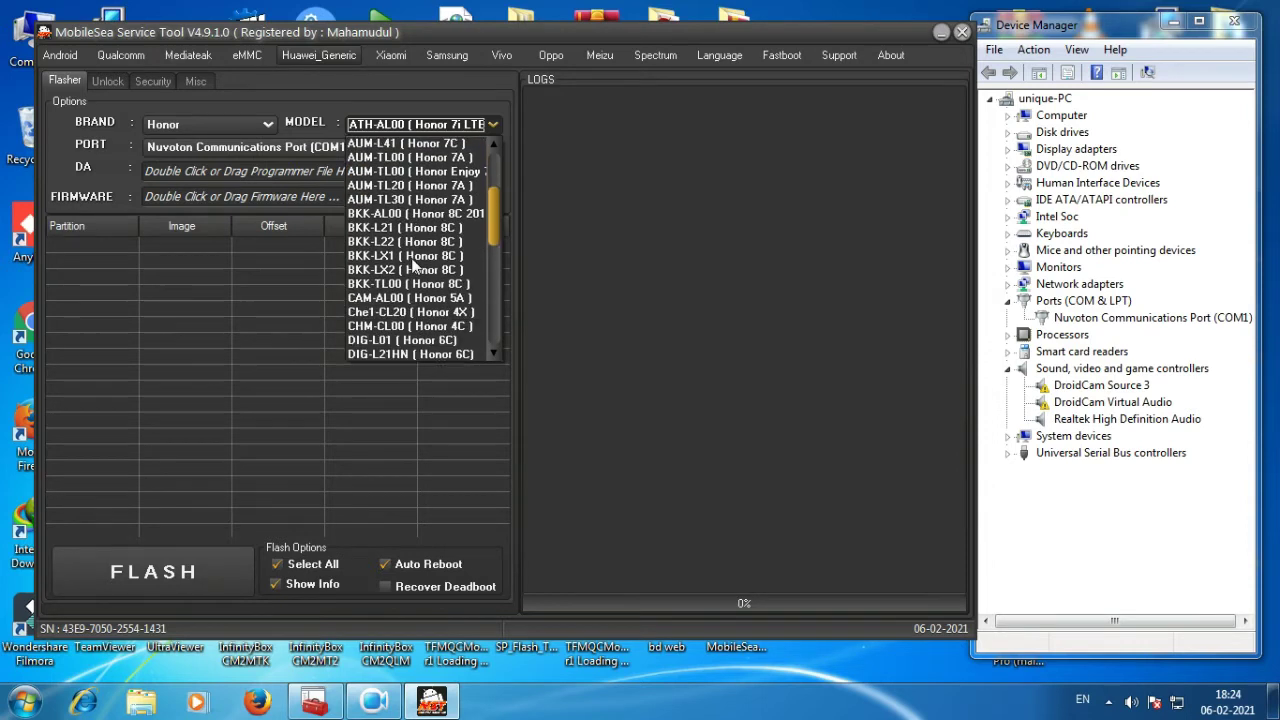
{"action": "scroll", "coordinate": [413, 263], "scroll_direction": "down", "scroll_amount": 2}
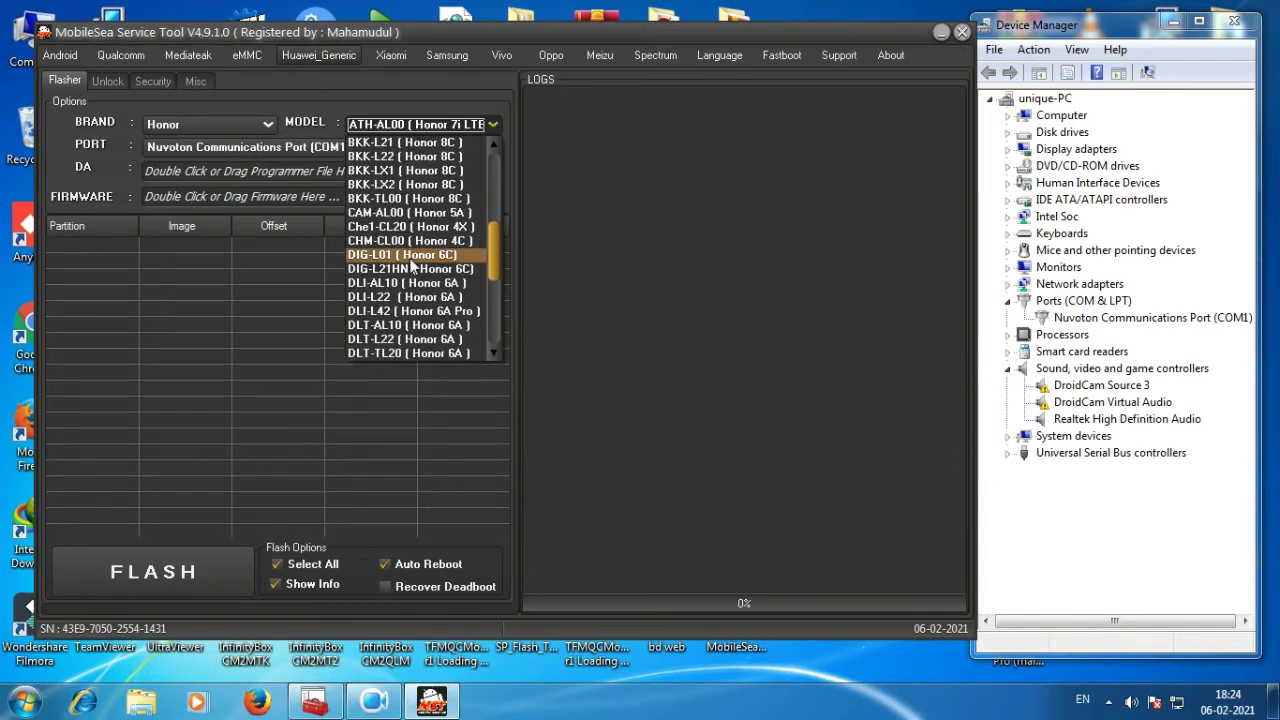
{"action": "scroll", "coordinate": [413, 263], "scroll_direction": "down", "scroll_amount": 3}
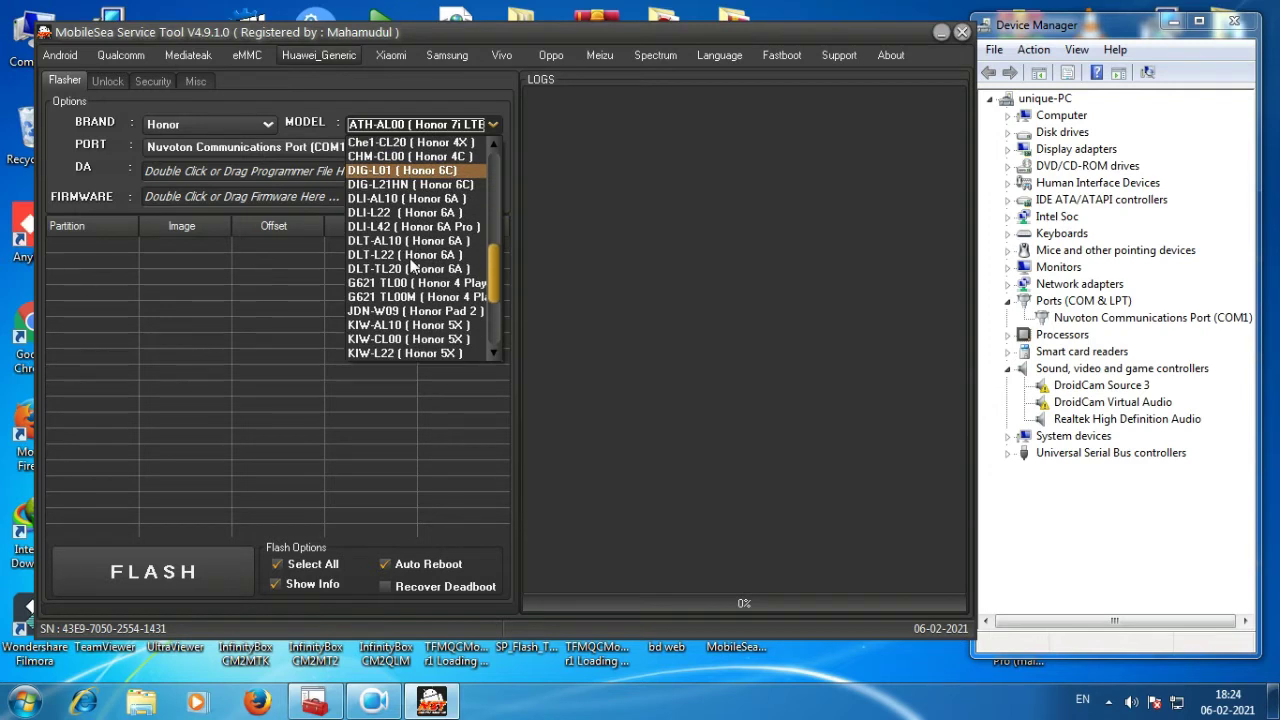
{"action": "scroll", "coordinate": [410, 263], "scroll_direction": "down", "scroll_amount": 2}
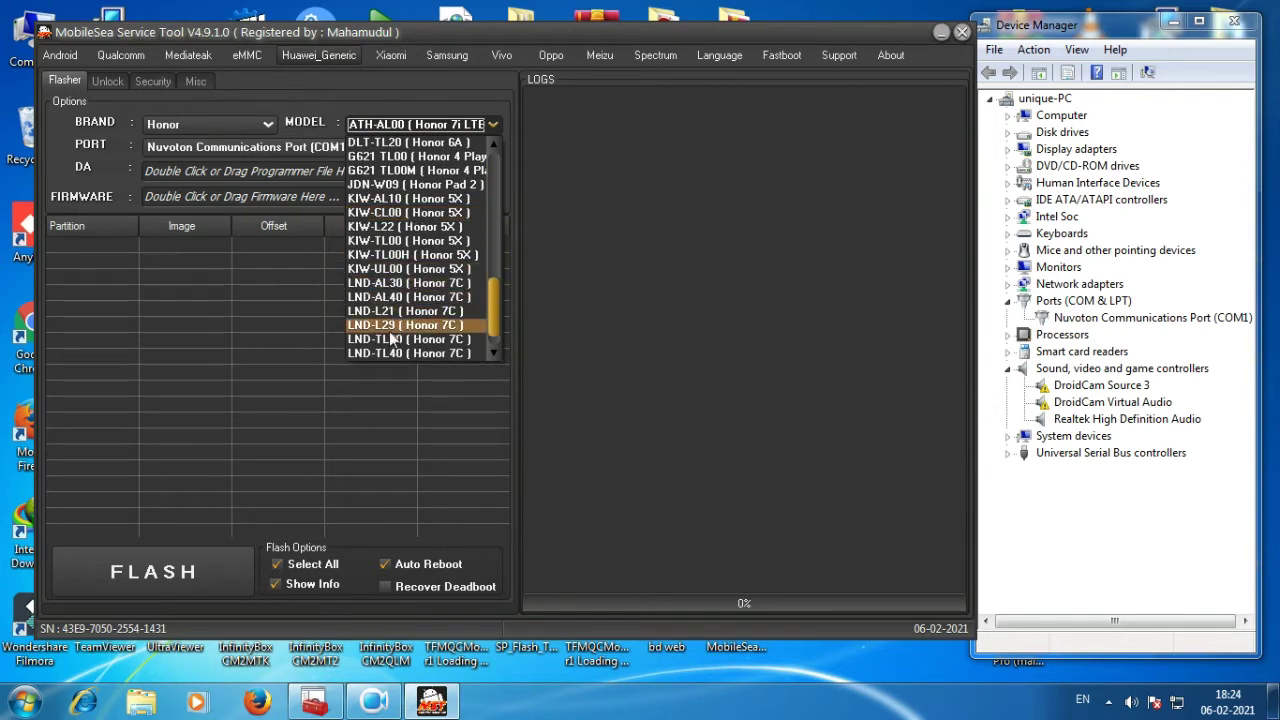
{"action": "scroll", "coordinate": [390, 340], "scroll_direction": "down", "scroll_amount": 1}
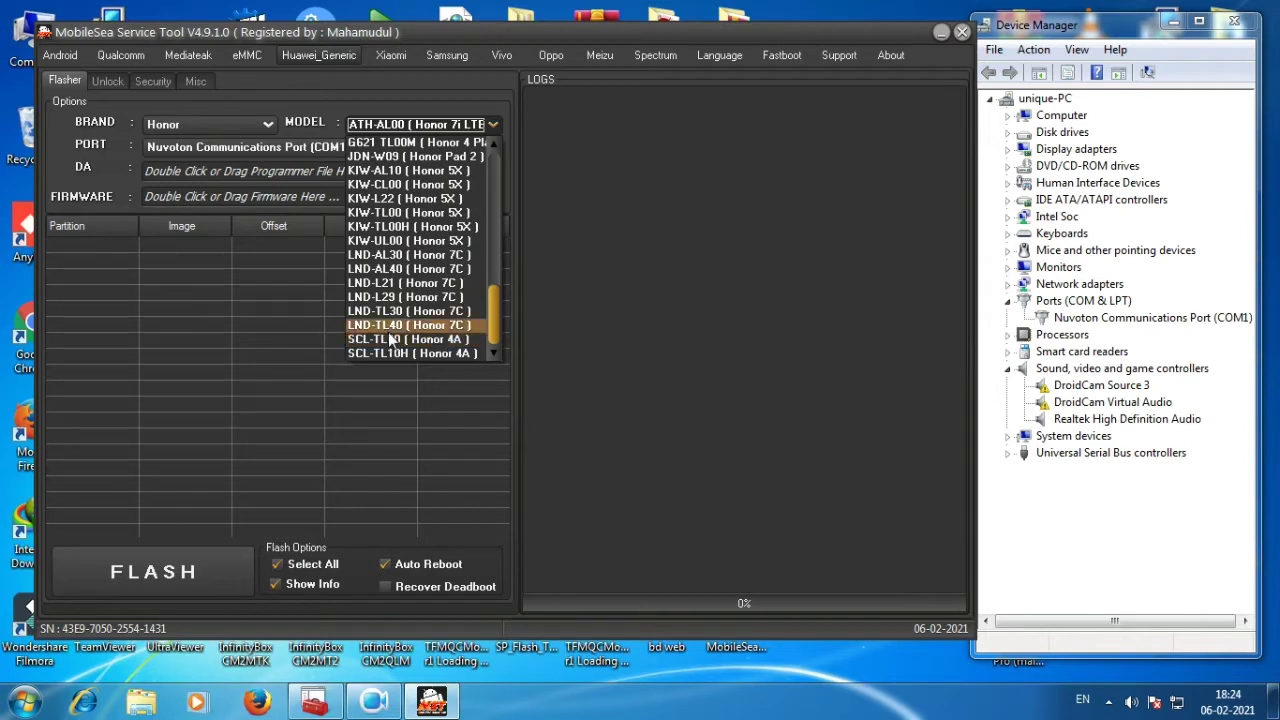
{"action": "left_click", "coordinate": [559, 318]}
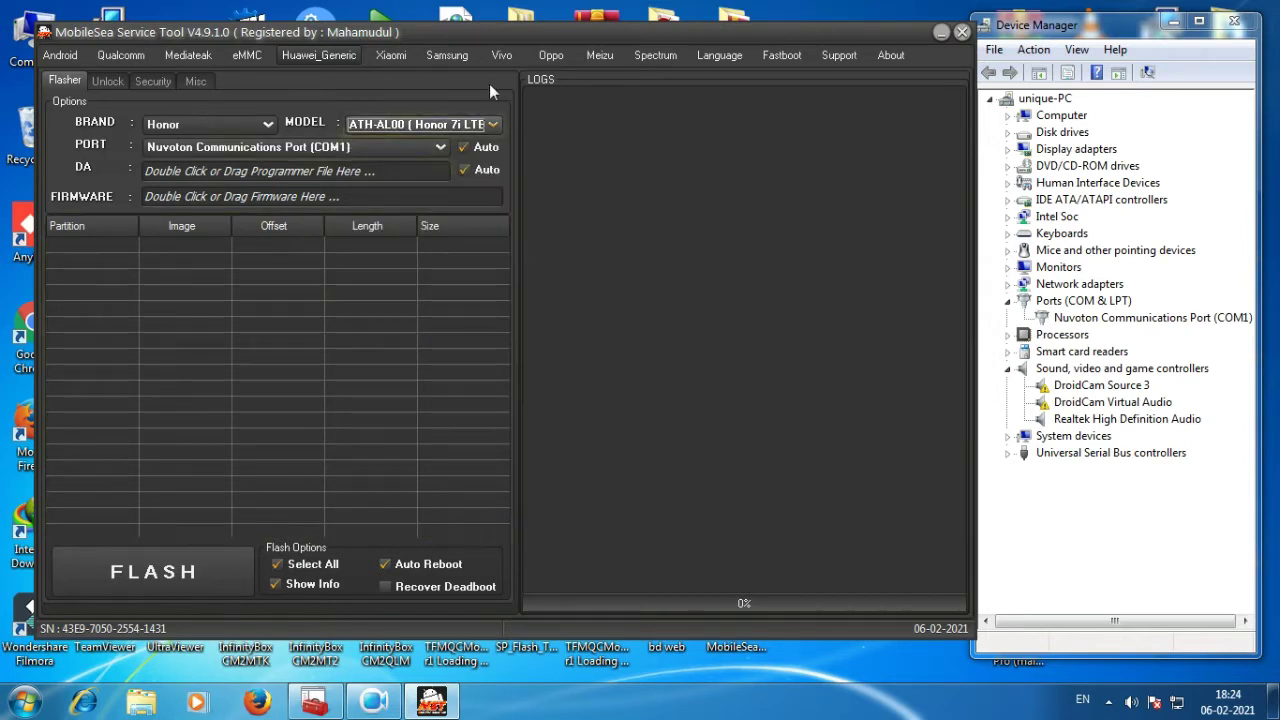
Step: Open the Xiaomi unlock section, set the brand to Xiaomi and look through the supported Xiaomi models
{"action": "left_click", "coordinate": [391, 56]}
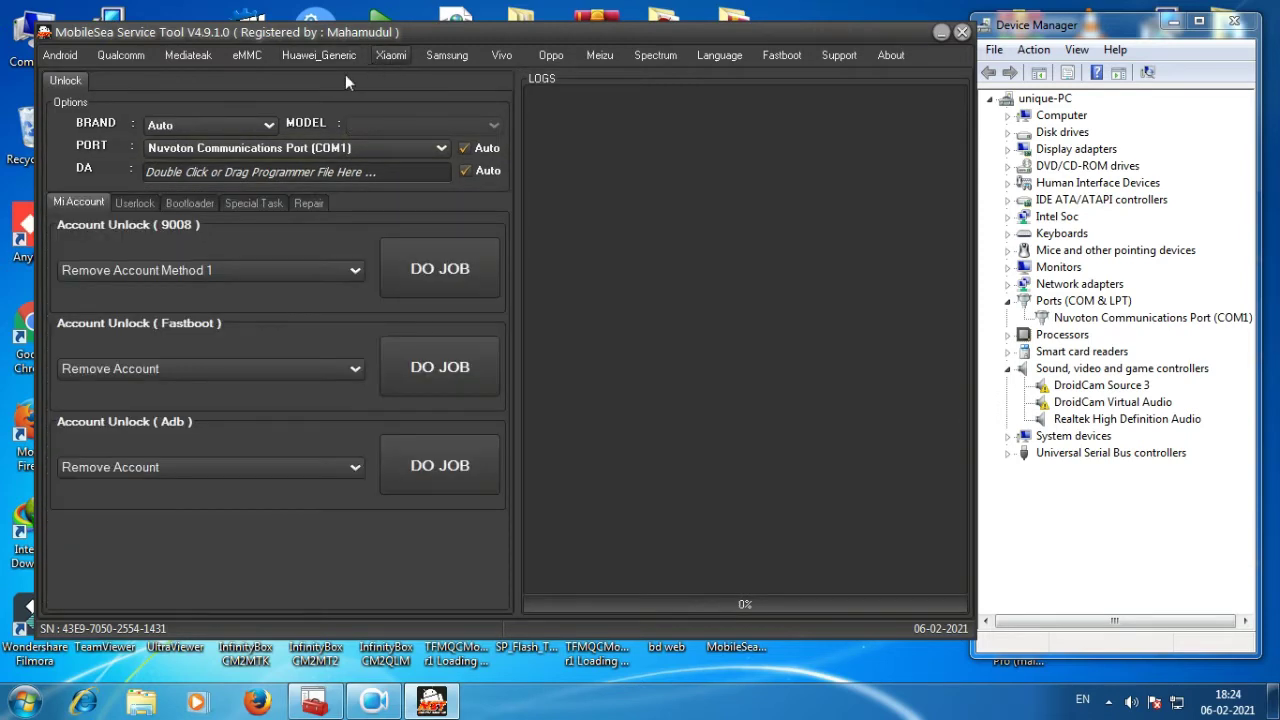
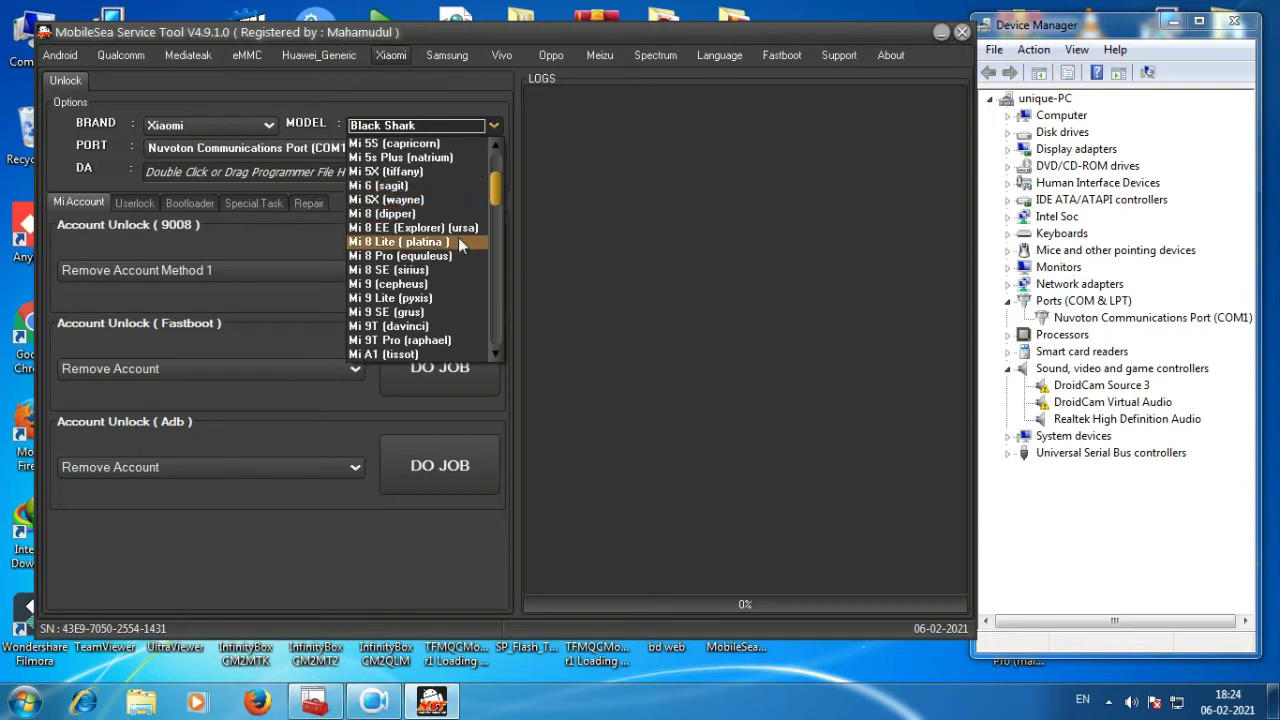
{"action": "scroll", "coordinate": [455, 240], "scroll_direction": "down", "scroll_amount": 1}
{"action": "scroll", "coordinate": [454, 242], "scroll_direction": "down", "scroll_amount": 2}
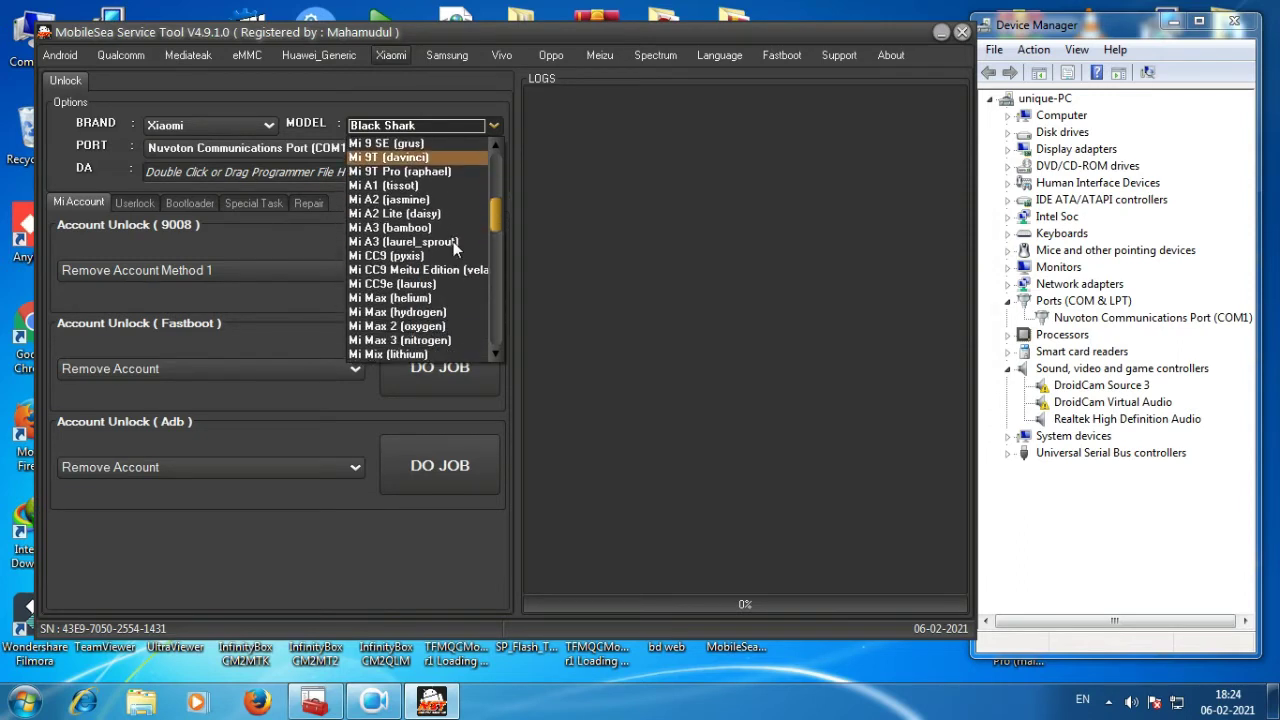
{"action": "scroll", "coordinate": [453, 241], "scroll_direction": "down", "scroll_amount": 3}
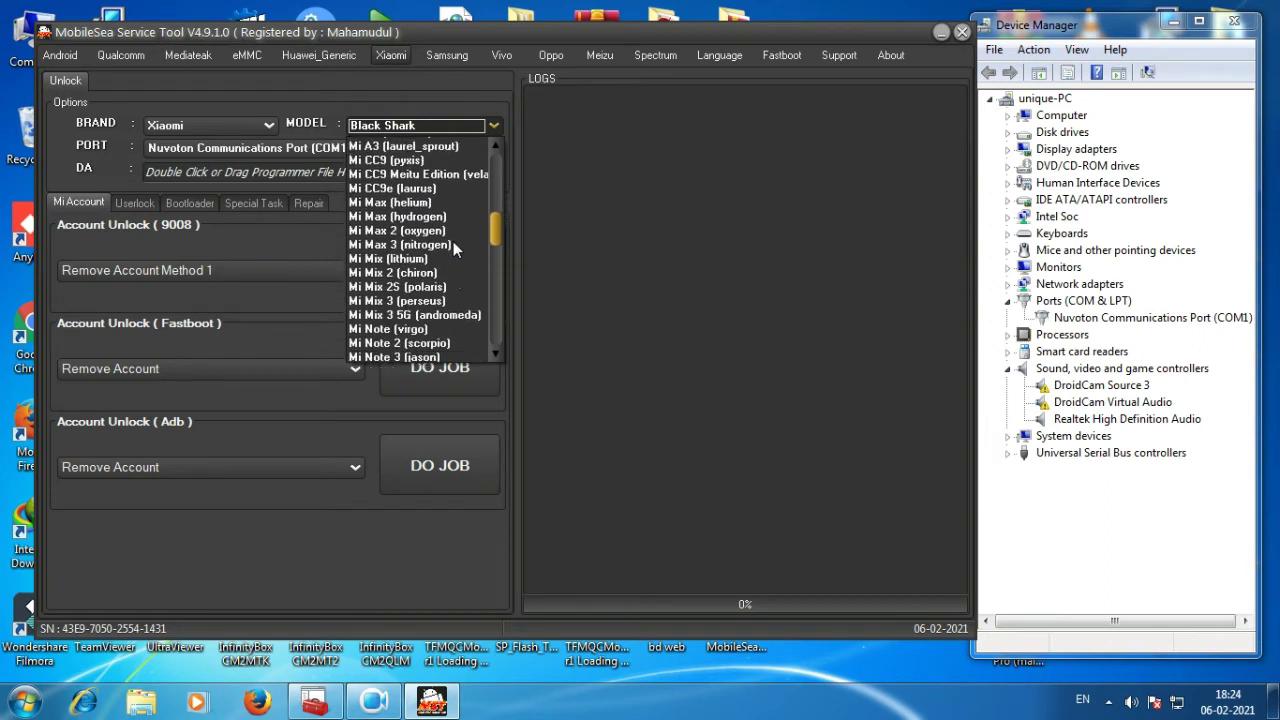
{"action": "scroll", "coordinate": [453, 241], "scroll_direction": "down", "scroll_amount": 2}
{"action": "scroll", "coordinate": [453, 241], "scroll_direction": "down", "scroll_amount": 1}
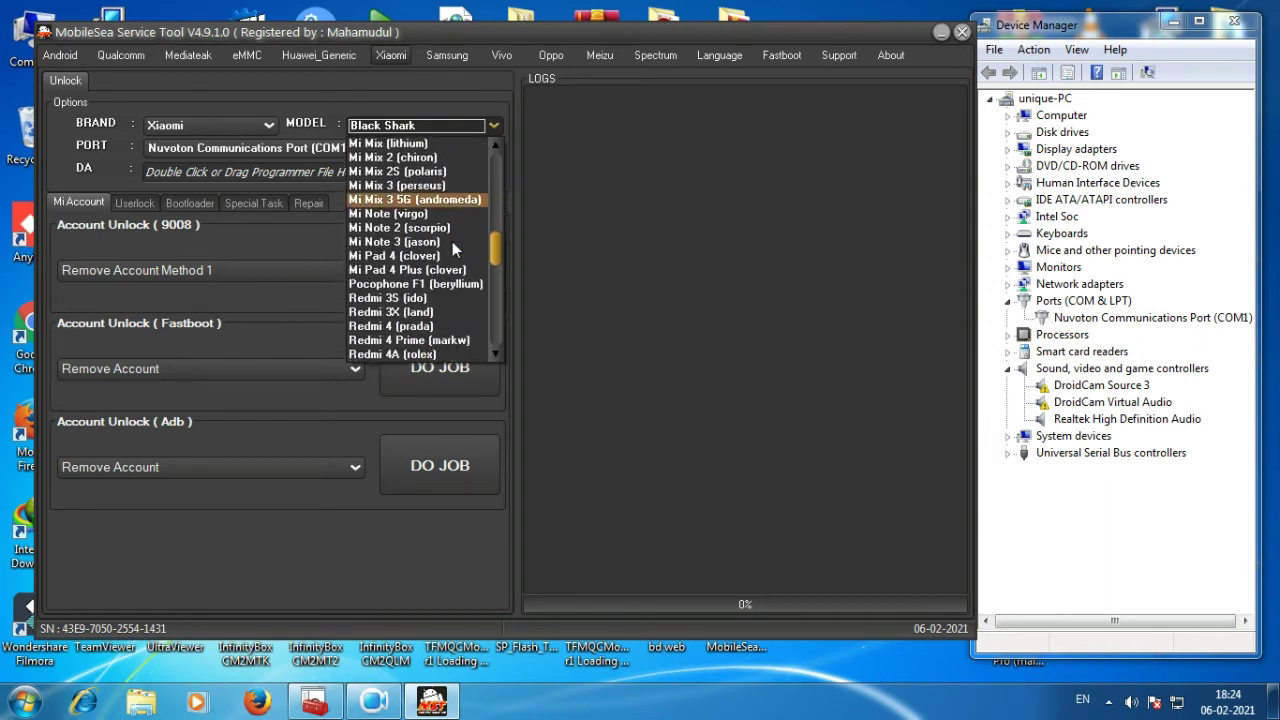
{"action": "scroll", "coordinate": [452, 241], "scroll_direction": "down", "scroll_amount": 1}
{"action": "scroll", "coordinate": [452, 247], "scroll_direction": "down", "scroll_amount": 1}
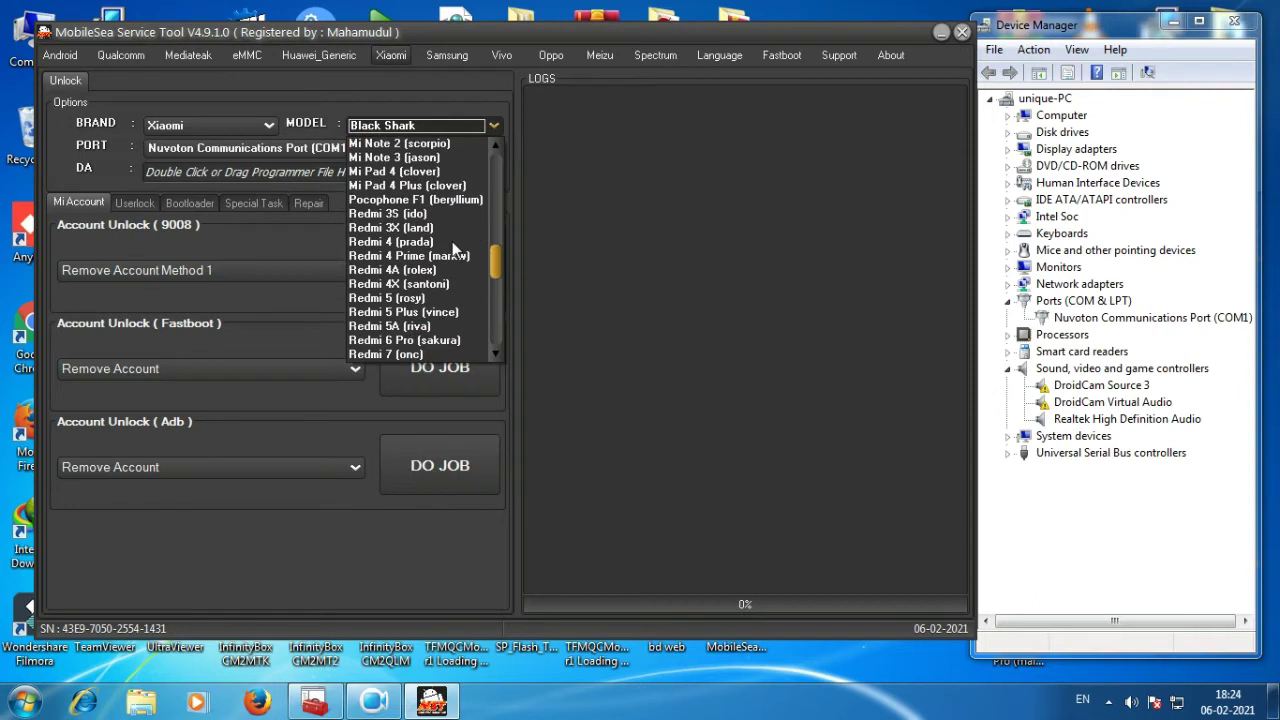
{"action": "scroll", "coordinate": [452, 247], "scroll_direction": "down", "scroll_amount": 1}
{"action": "scroll", "coordinate": [452, 247], "scroll_direction": "down", "scroll_amount": 1}
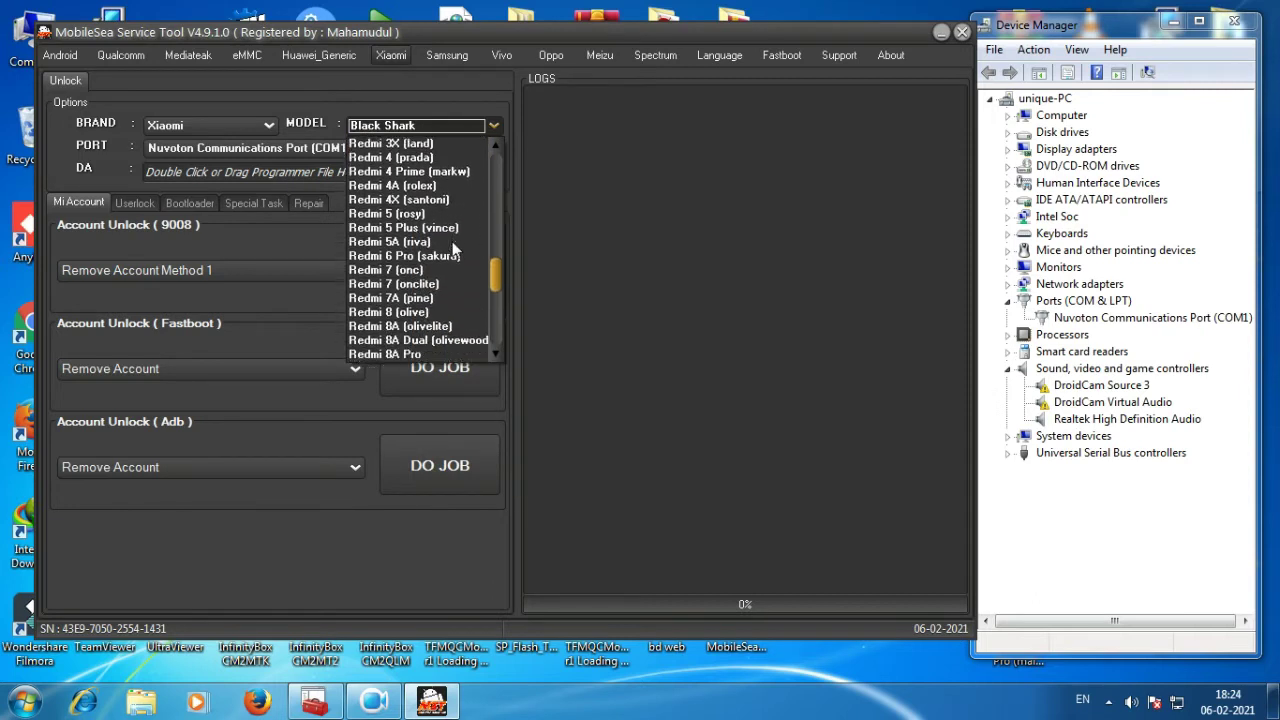
{"action": "scroll", "coordinate": [452, 247], "scroll_direction": "down", "scroll_amount": 3}
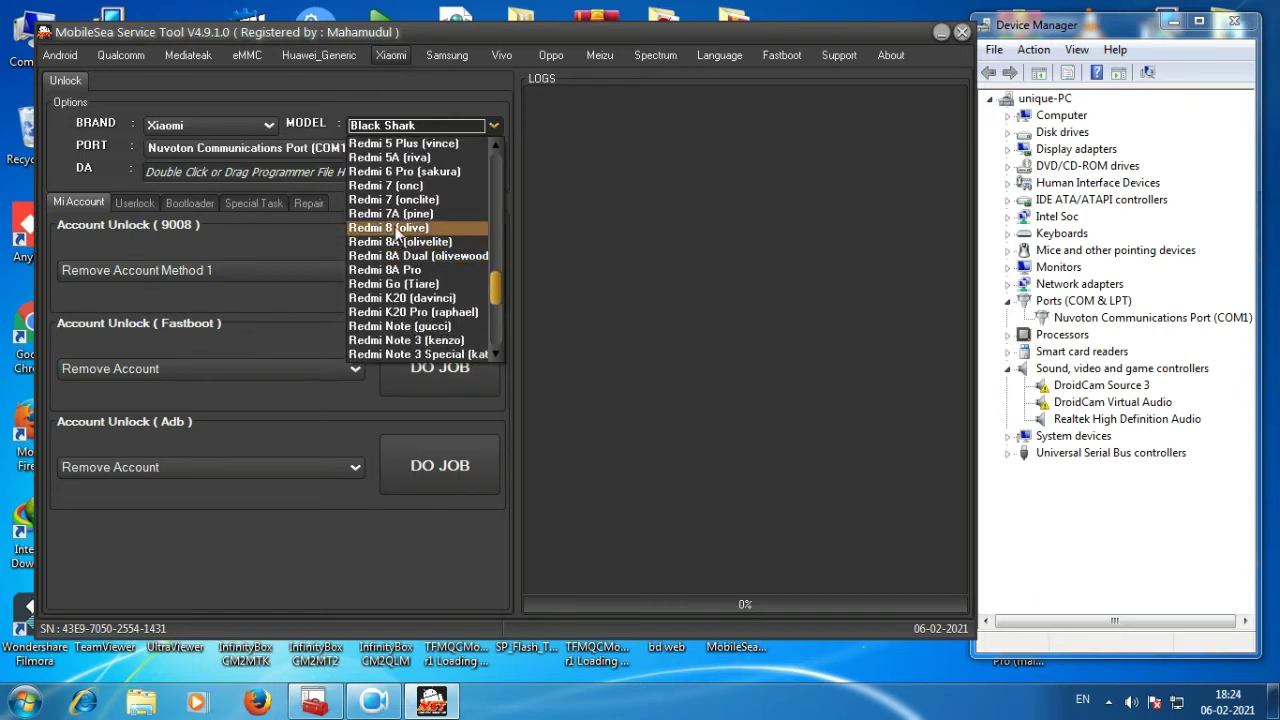
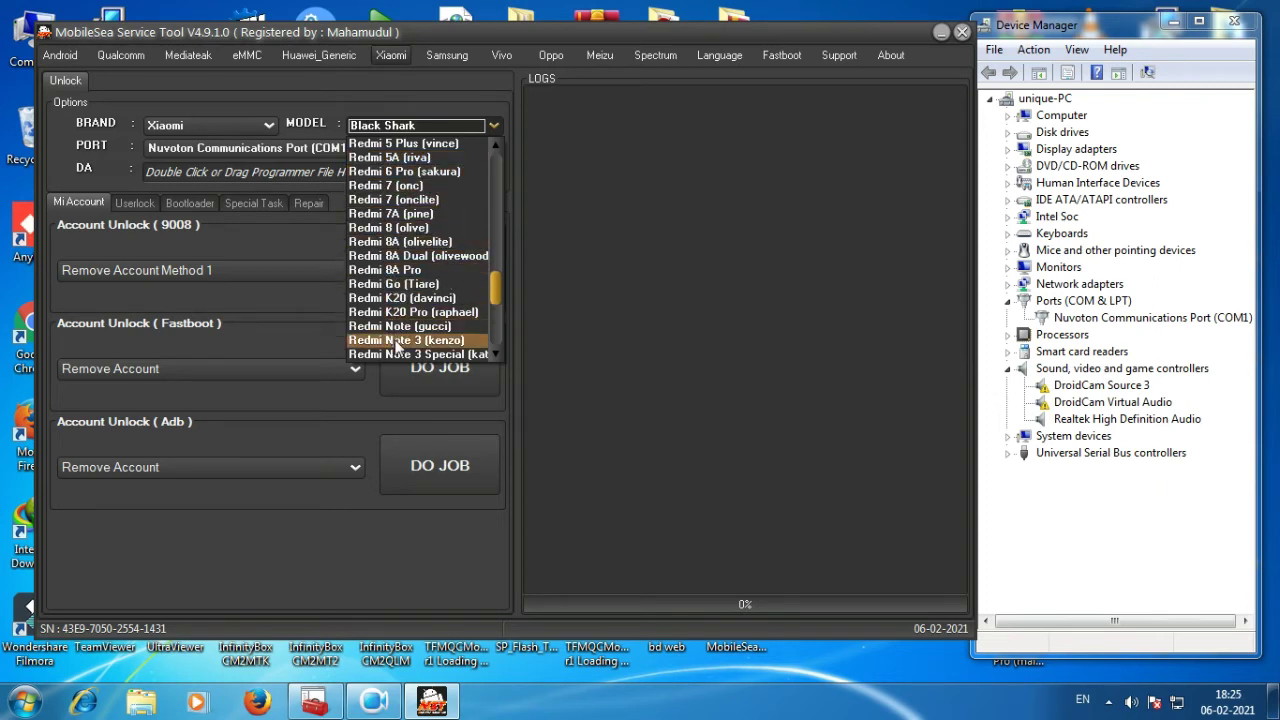
{"action": "scroll", "coordinate": [397, 341], "scroll_direction": "down", "scroll_amount": 2}
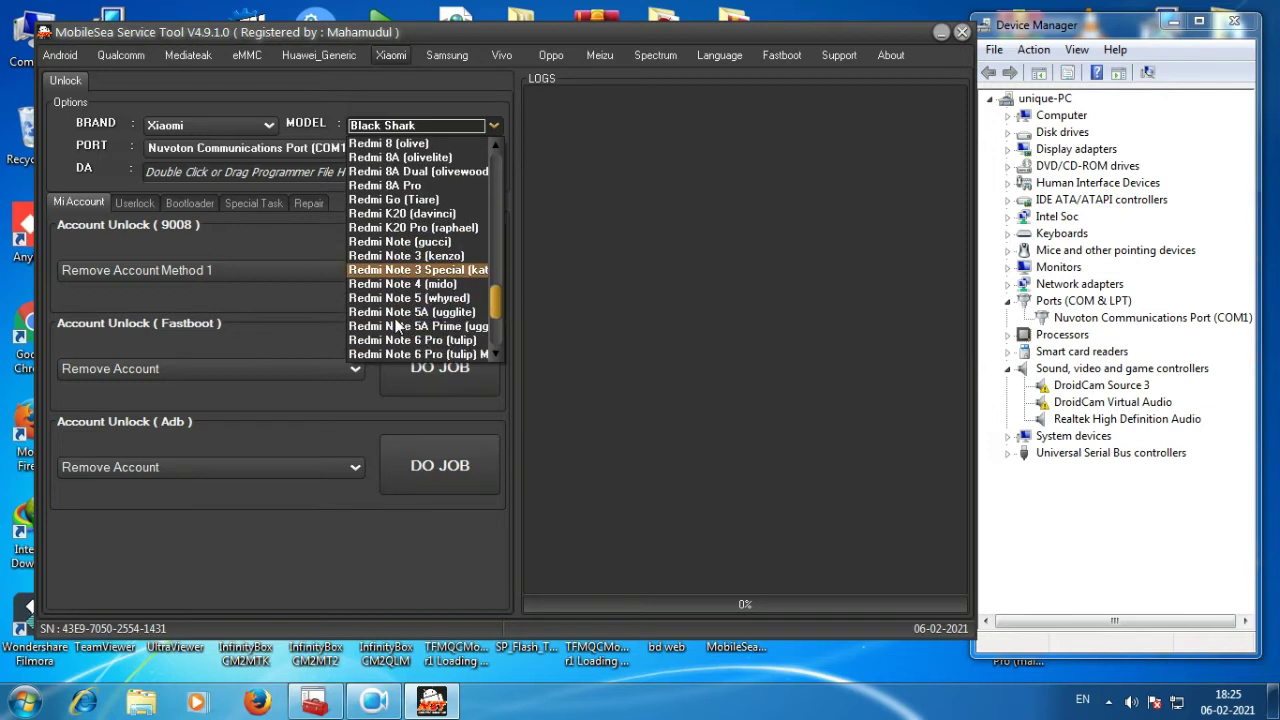
{"action": "scroll", "coordinate": [398, 328], "scroll_direction": "down", "scroll_amount": 1}
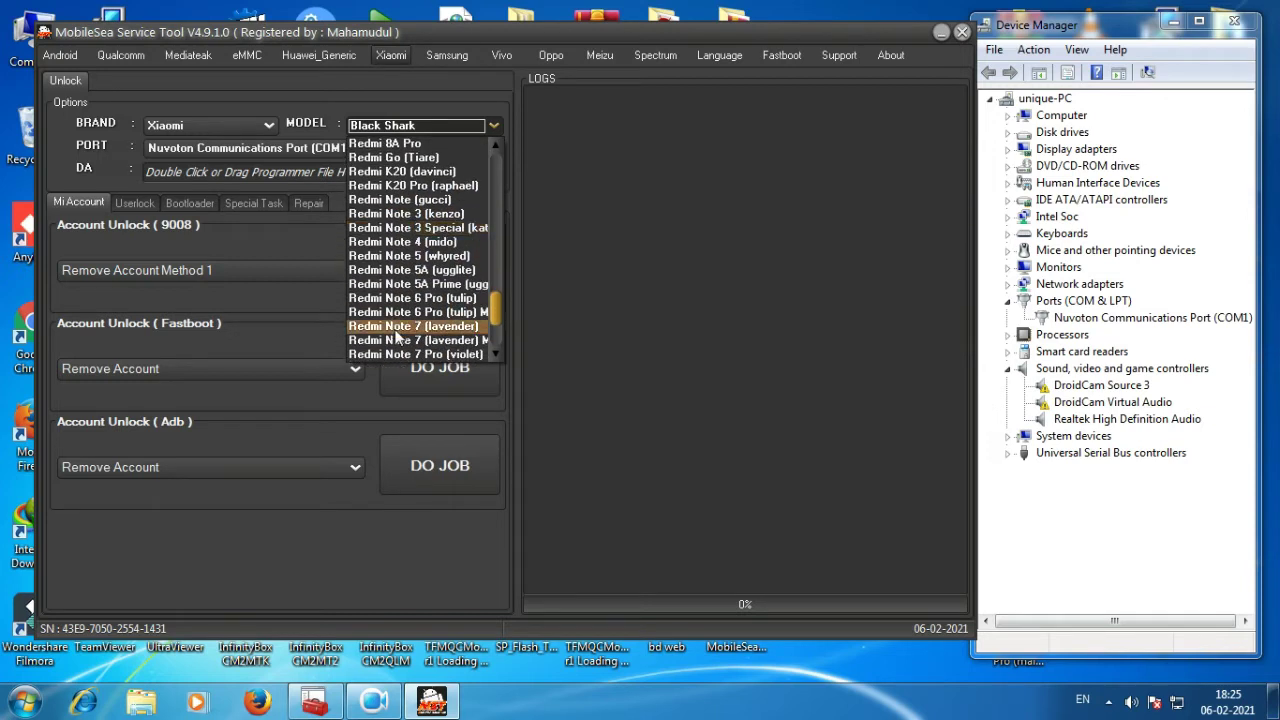
{"action": "scroll", "coordinate": [396, 338], "scroll_direction": "down", "scroll_amount": 1}
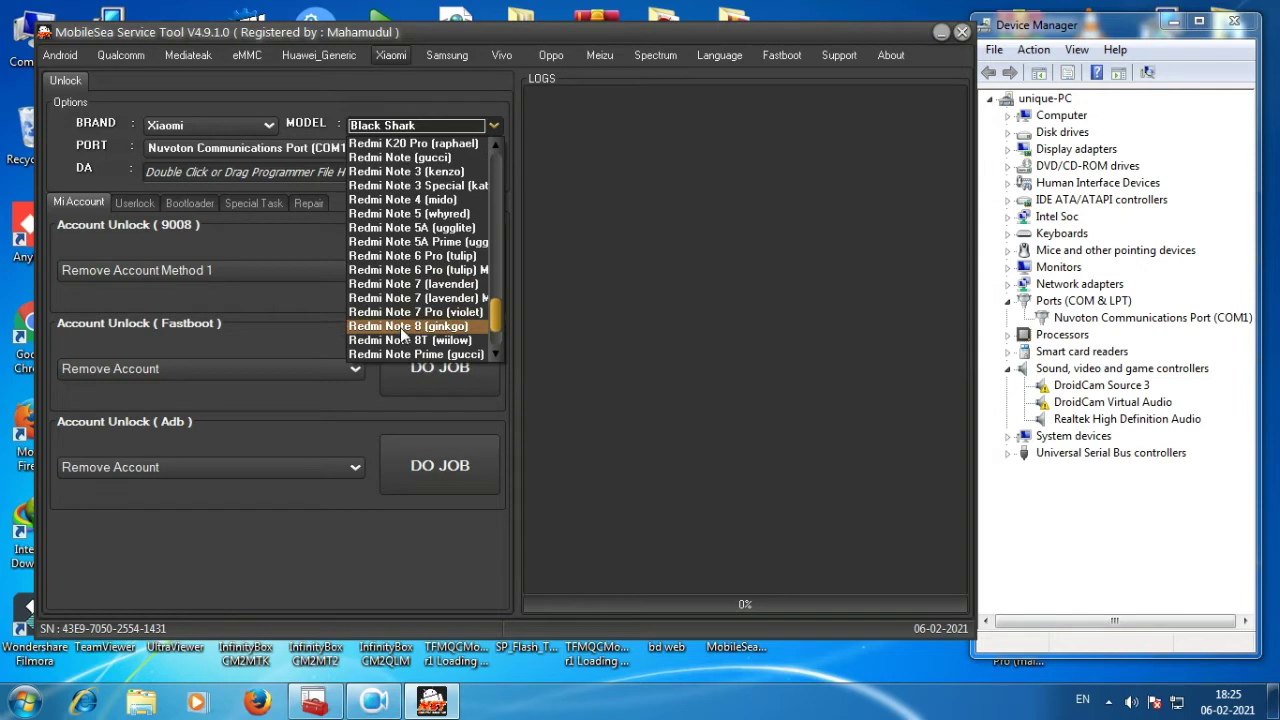
{"action": "scroll", "coordinate": [401, 333], "scroll_direction": "down", "scroll_amount": 1}
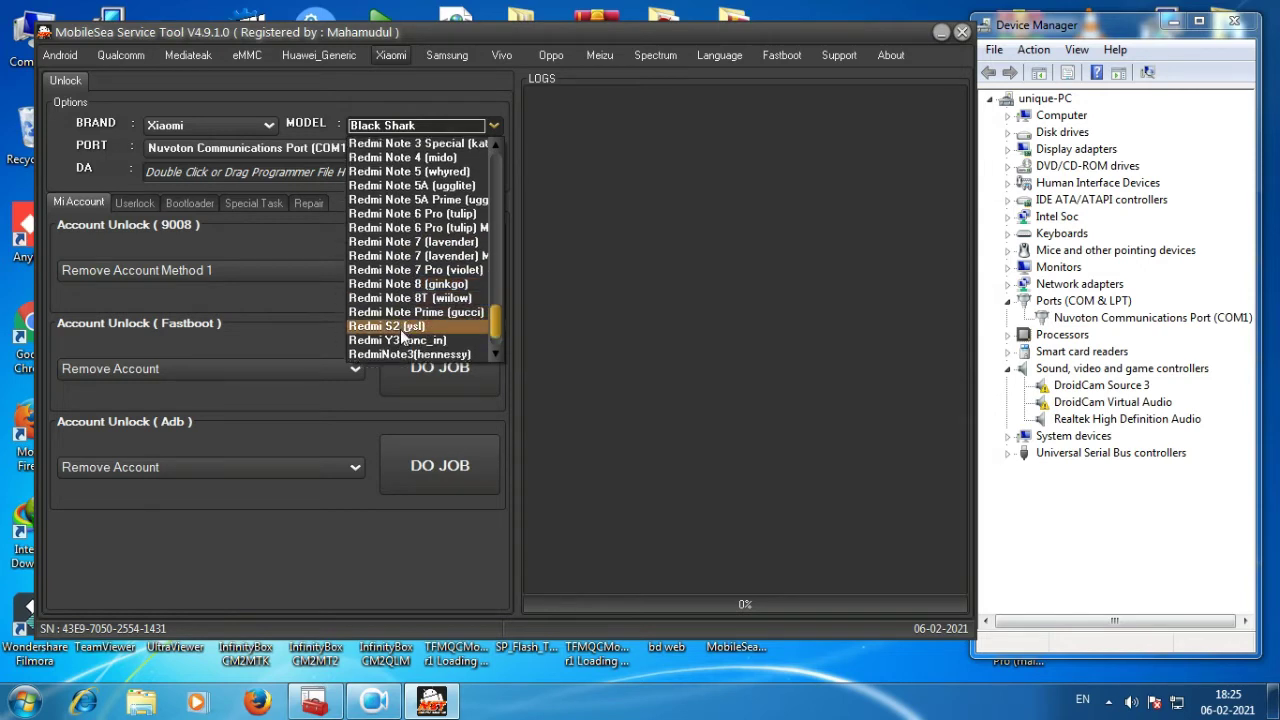
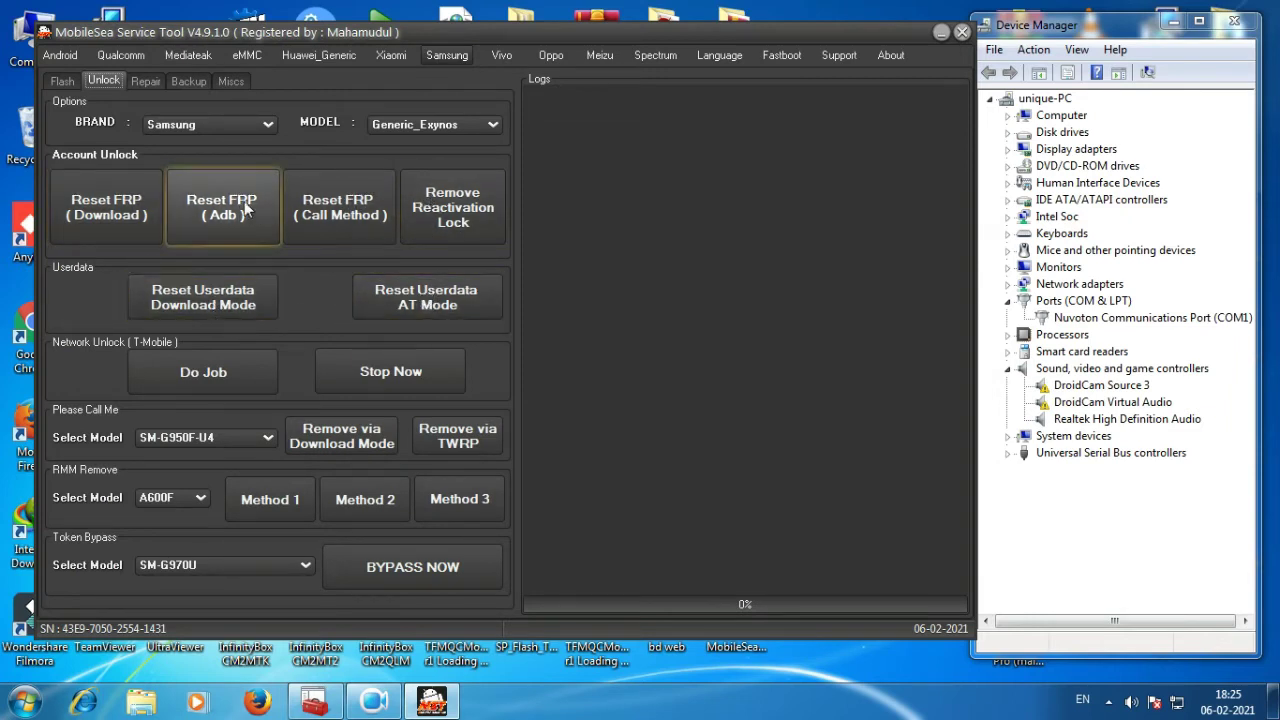
Step: Examine the Samsung repair, backup, miscellaneous and flashing functions, checking the BL firmware file chooser without selecting a file
{"action": "left_click", "coordinate": [146, 81]}
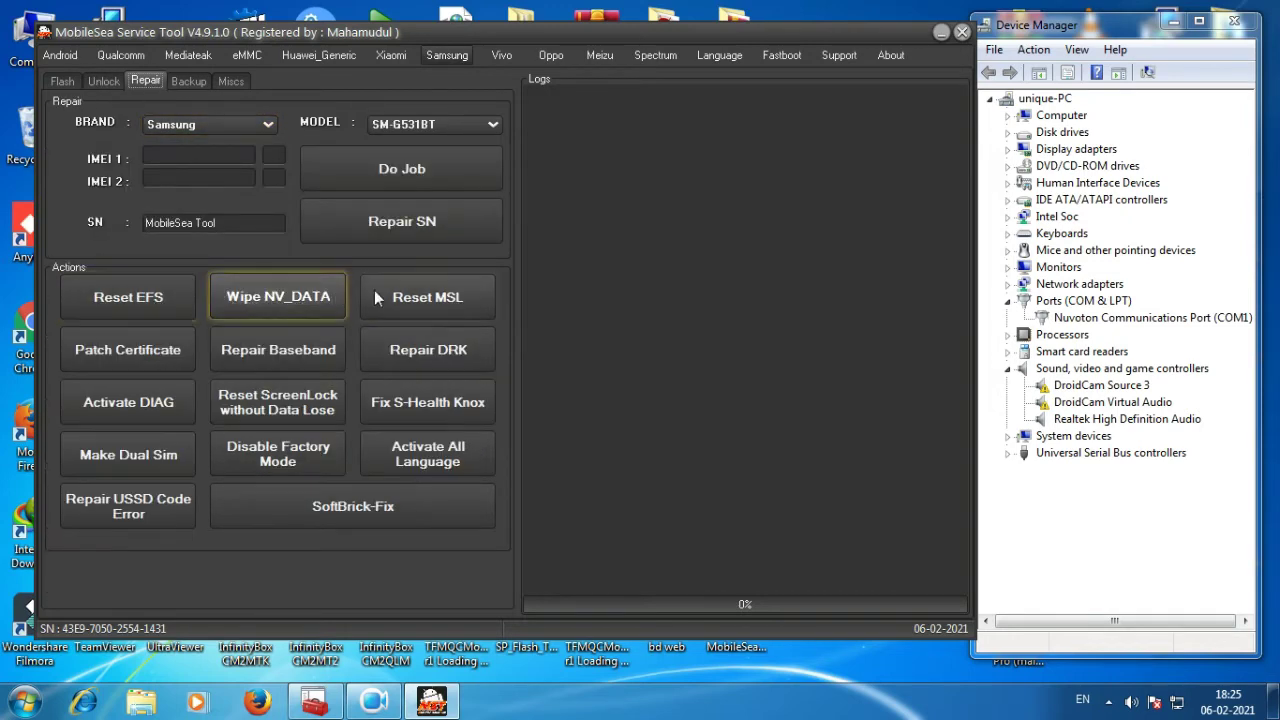
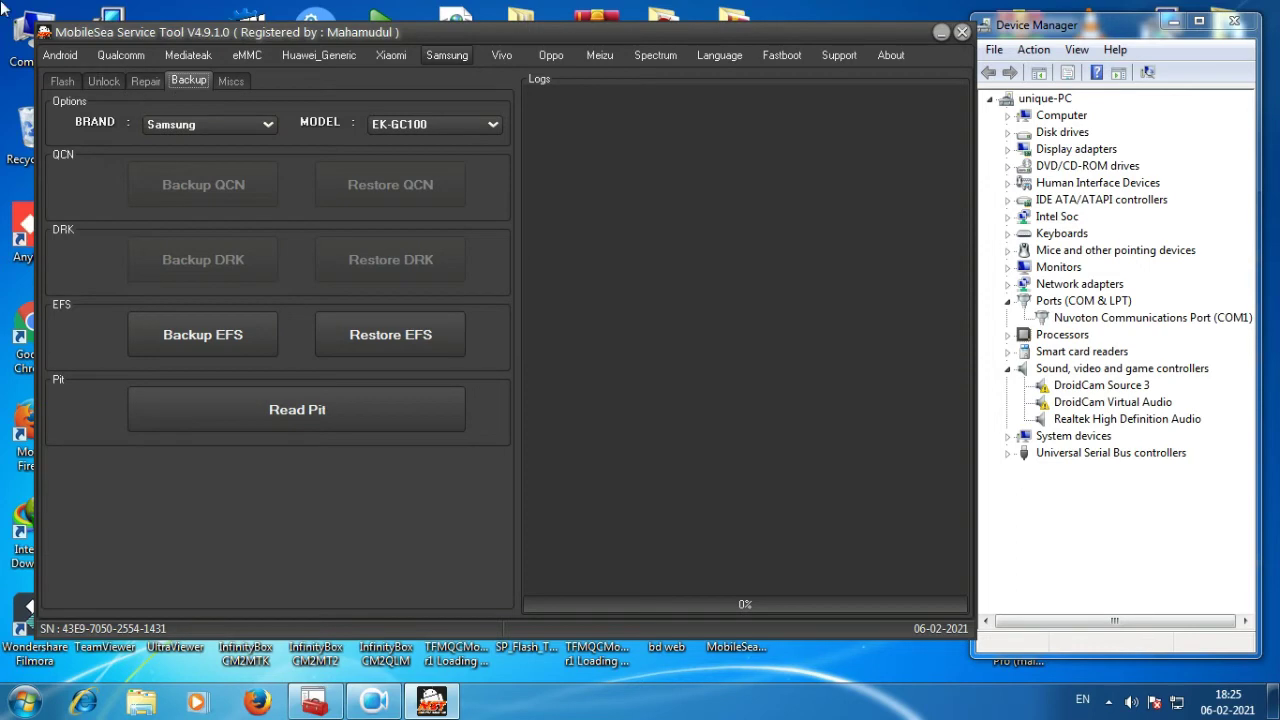
{"action": "left_click", "coordinate": [229, 81]}
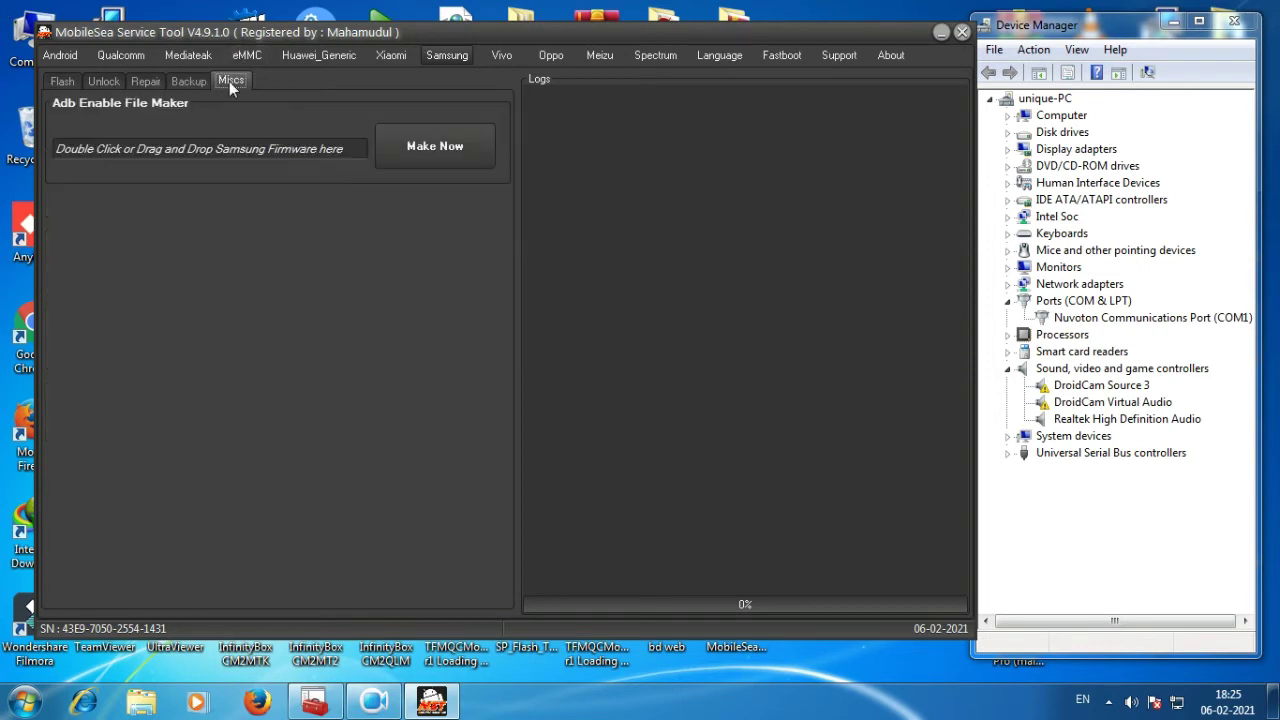
{"action": "left_click", "coordinate": [64, 84]}
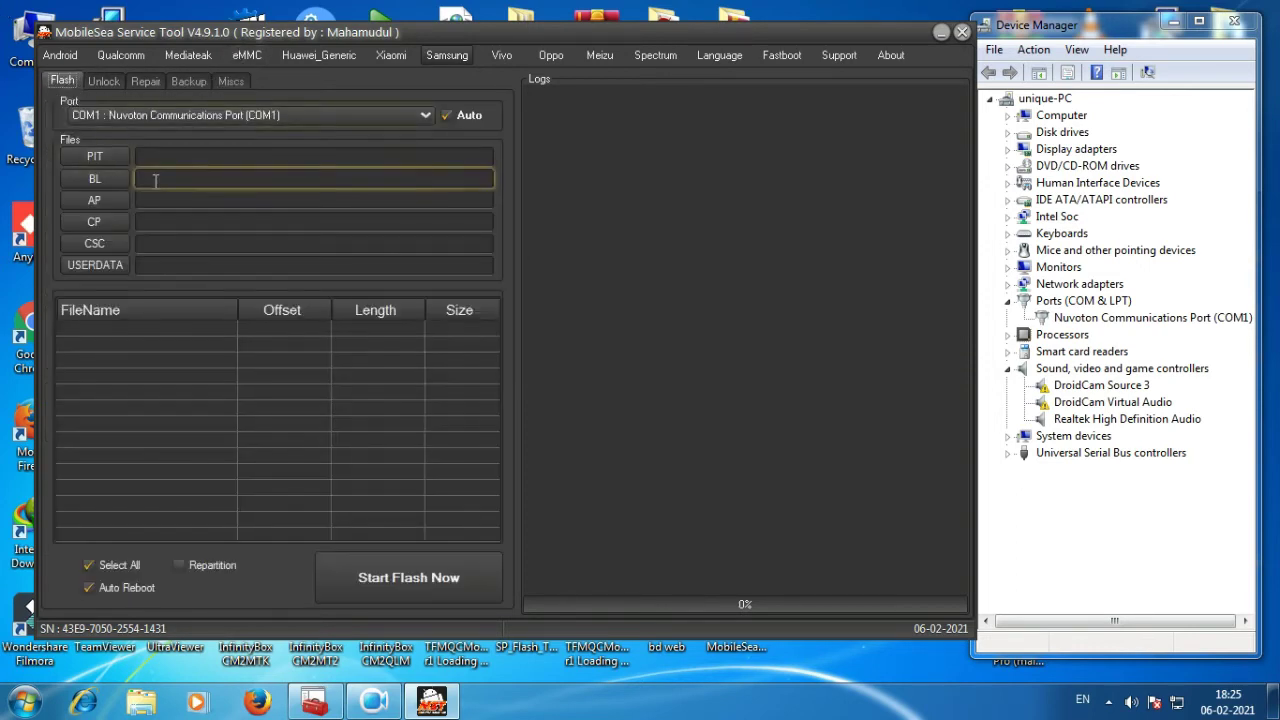
{"action": "left_click", "coordinate": [95, 179]}
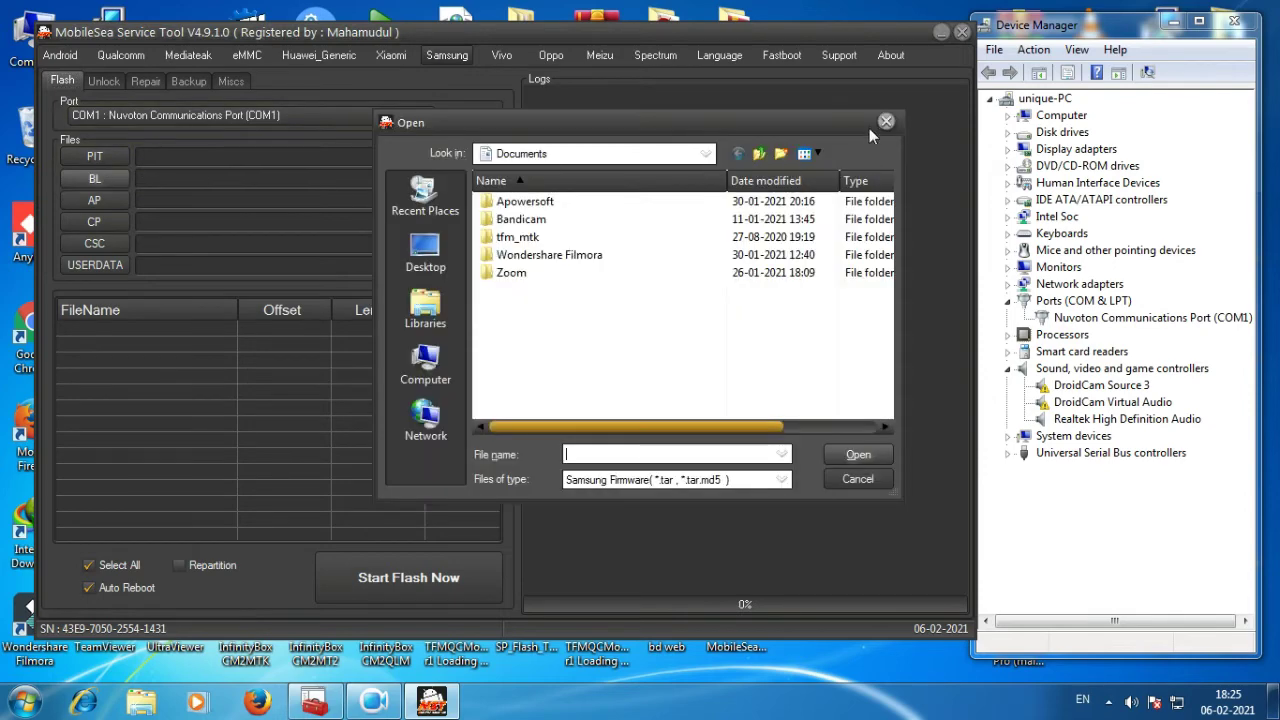
{"action": "left_click", "coordinate": [885, 122]}
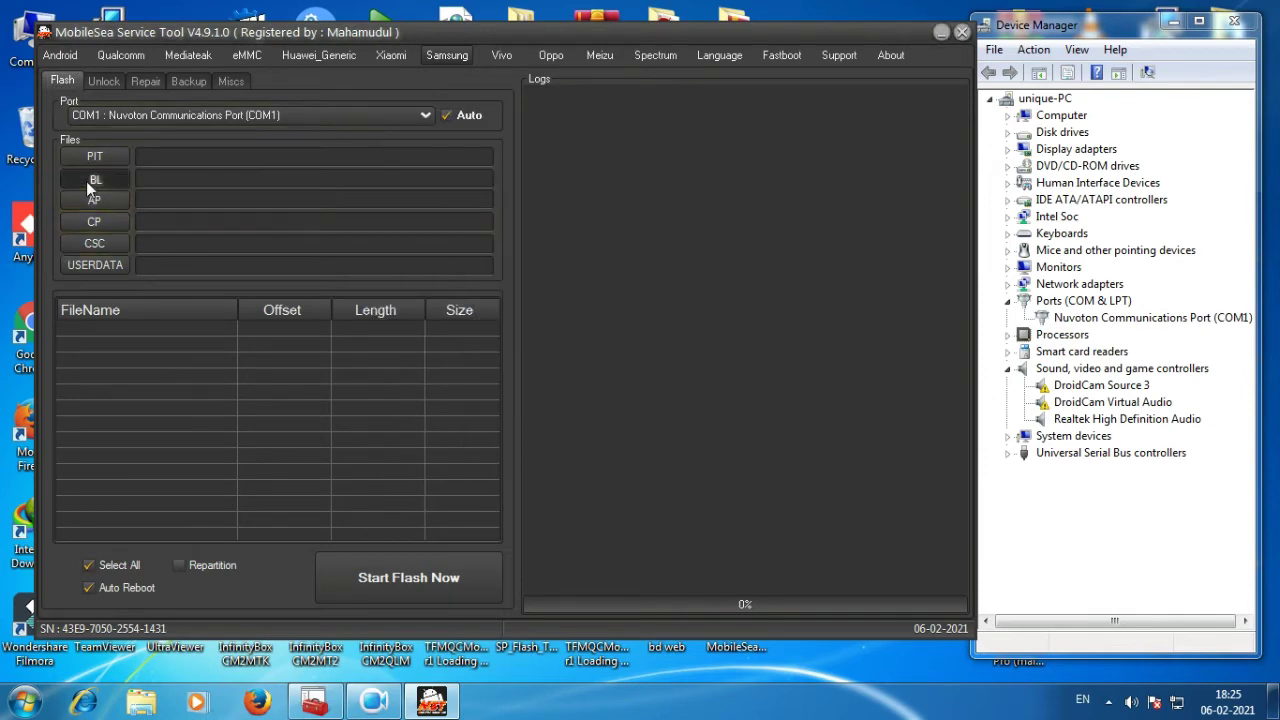
{"action": "left_click", "coordinate": [86, 181]}
{"action": "left_click", "coordinate": [885, 122]}
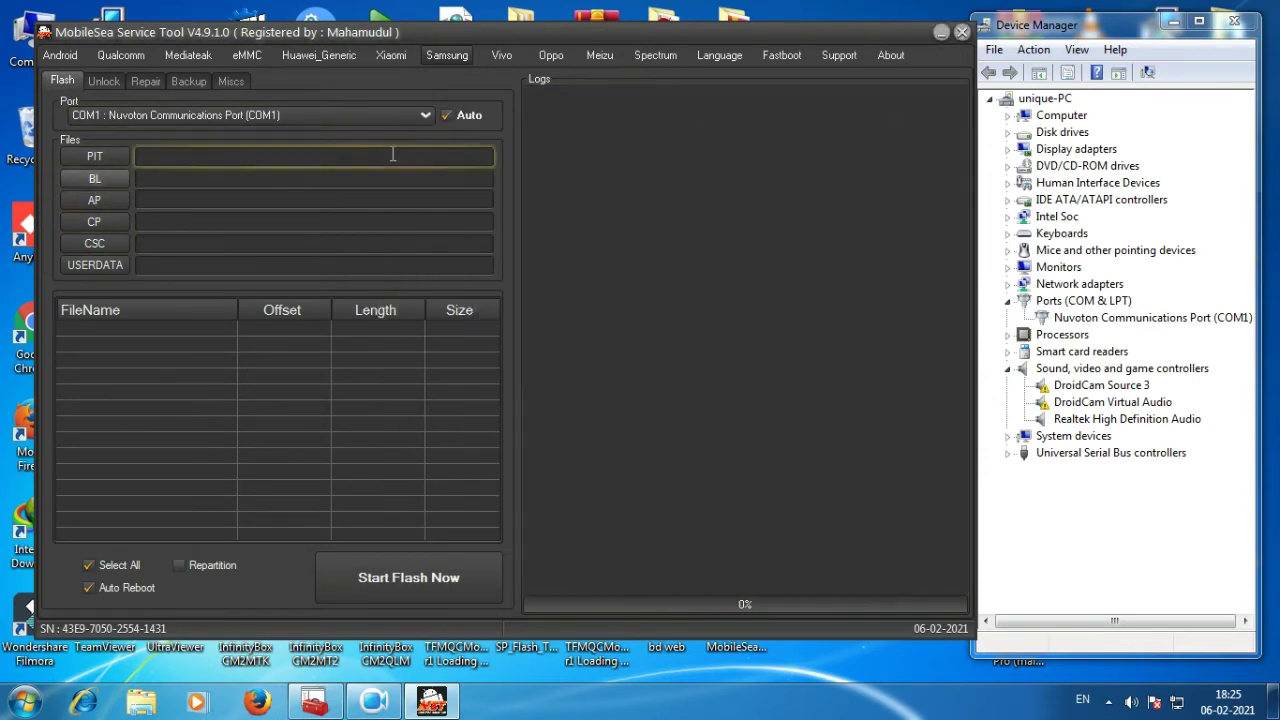
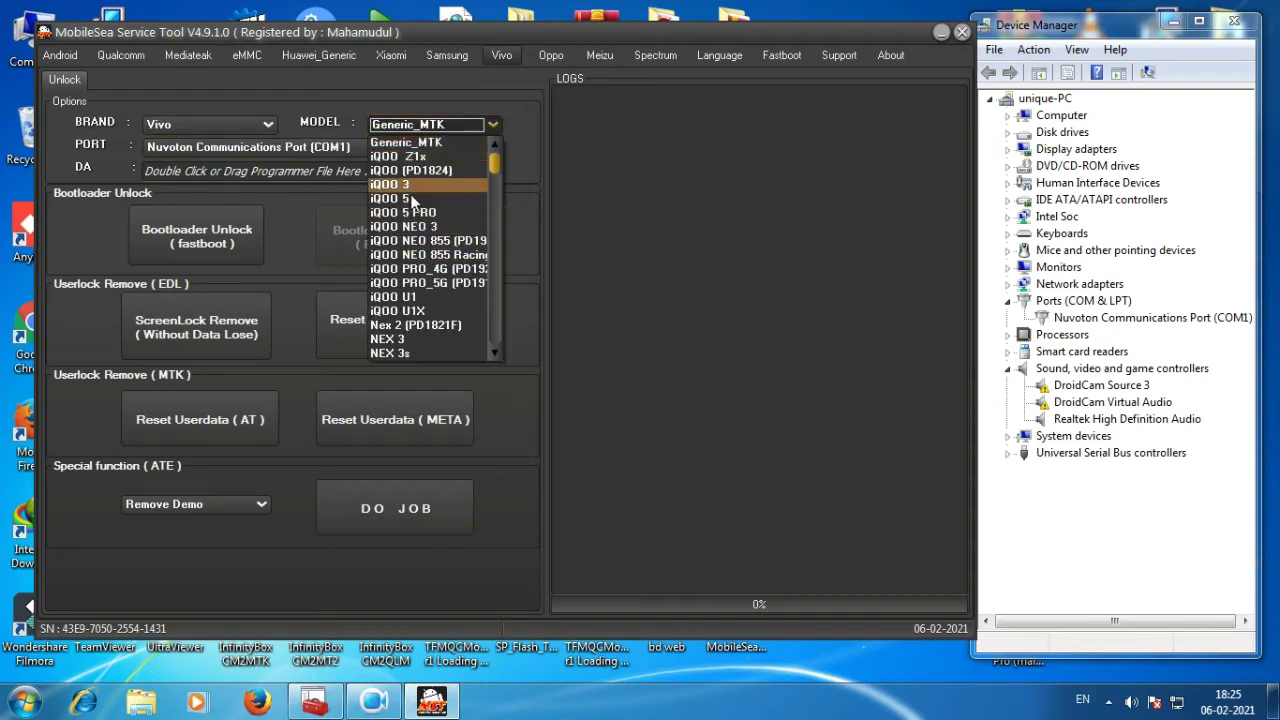
Step: Look through the full list of supported Vivo models in the Vivo unlock section, keeping Generic_MTK as the selected model
{"action": "scroll", "coordinate": [406, 240], "scroll_direction": "down", "scroll_amount": 1}
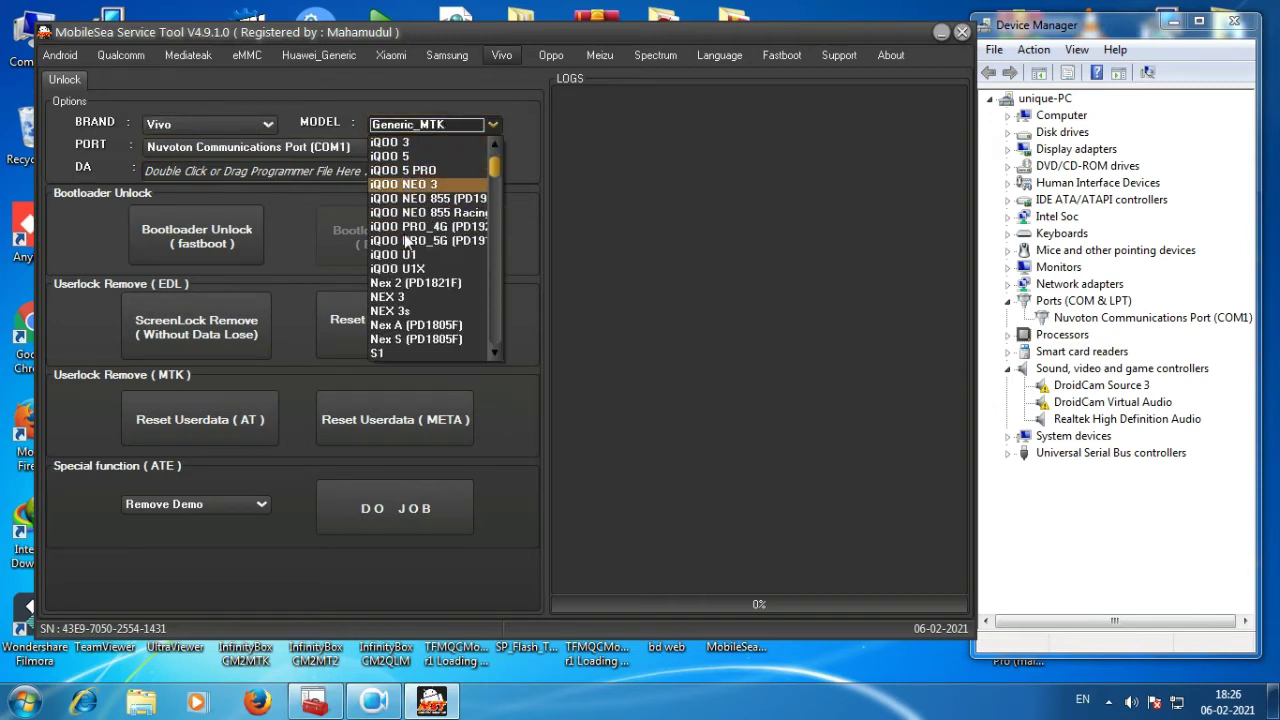
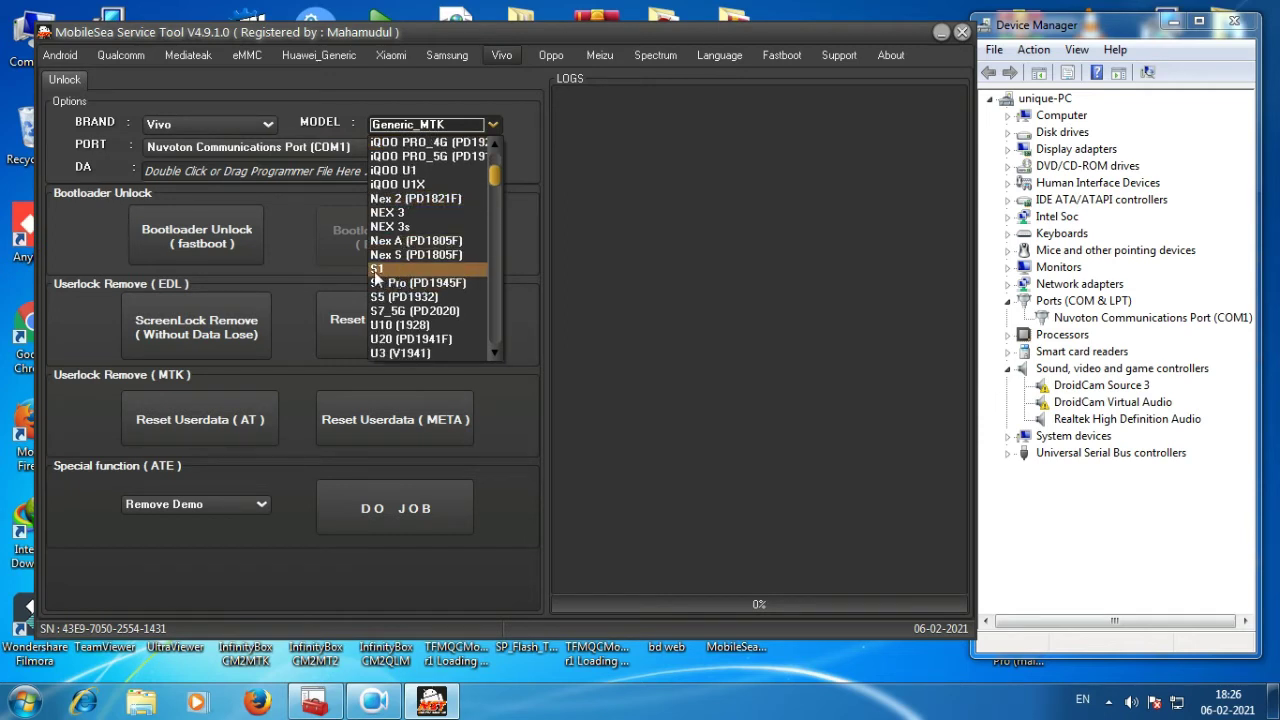
{"action": "scroll", "coordinate": [395, 279], "scroll_direction": "down", "scroll_amount": 1}
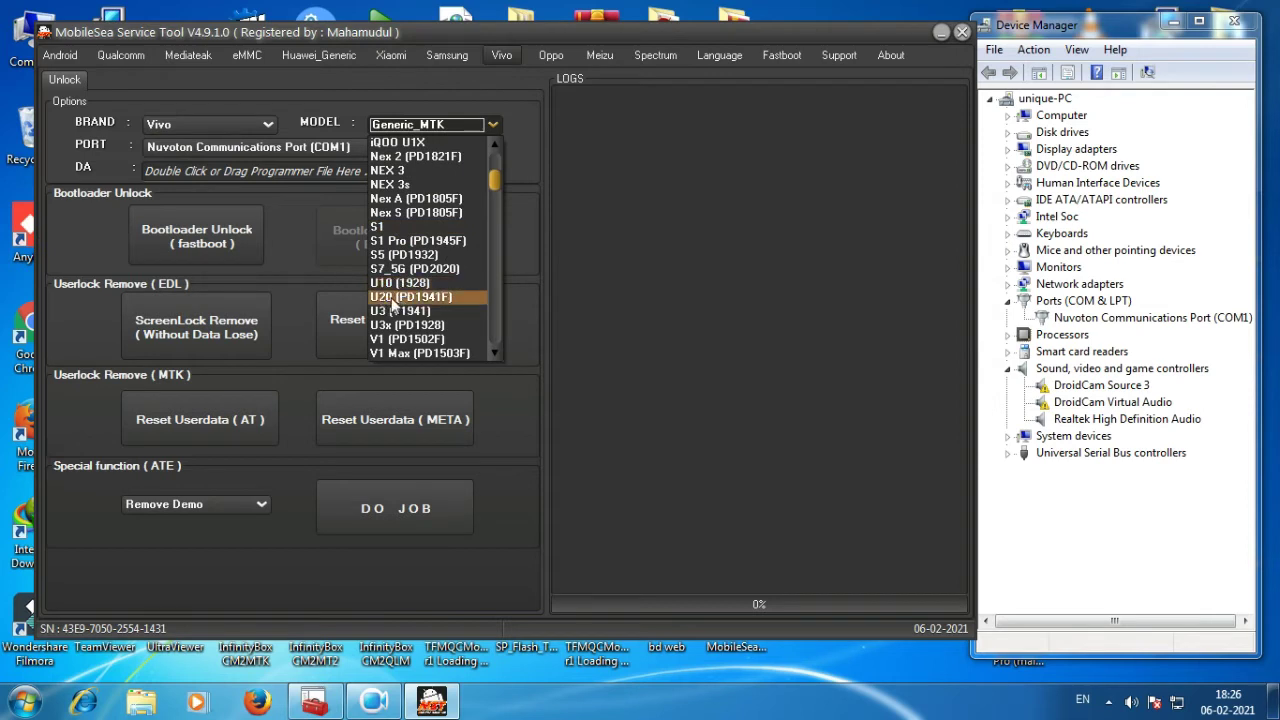
{"action": "scroll", "coordinate": [398, 320], "scroll_direction": "down", "scroll_amount": 2}
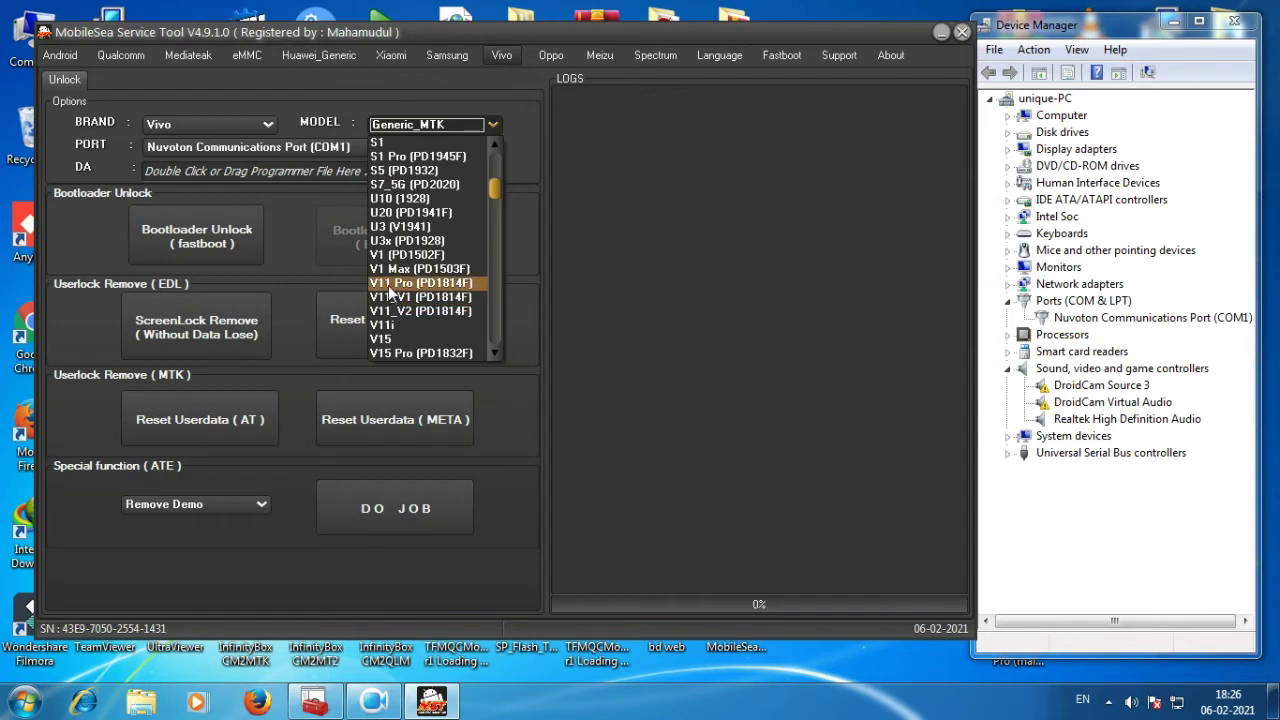
{"action": "scroll", "coordinate": [383, 338], "scroll_direction": "down", "scroll_amount": 1}
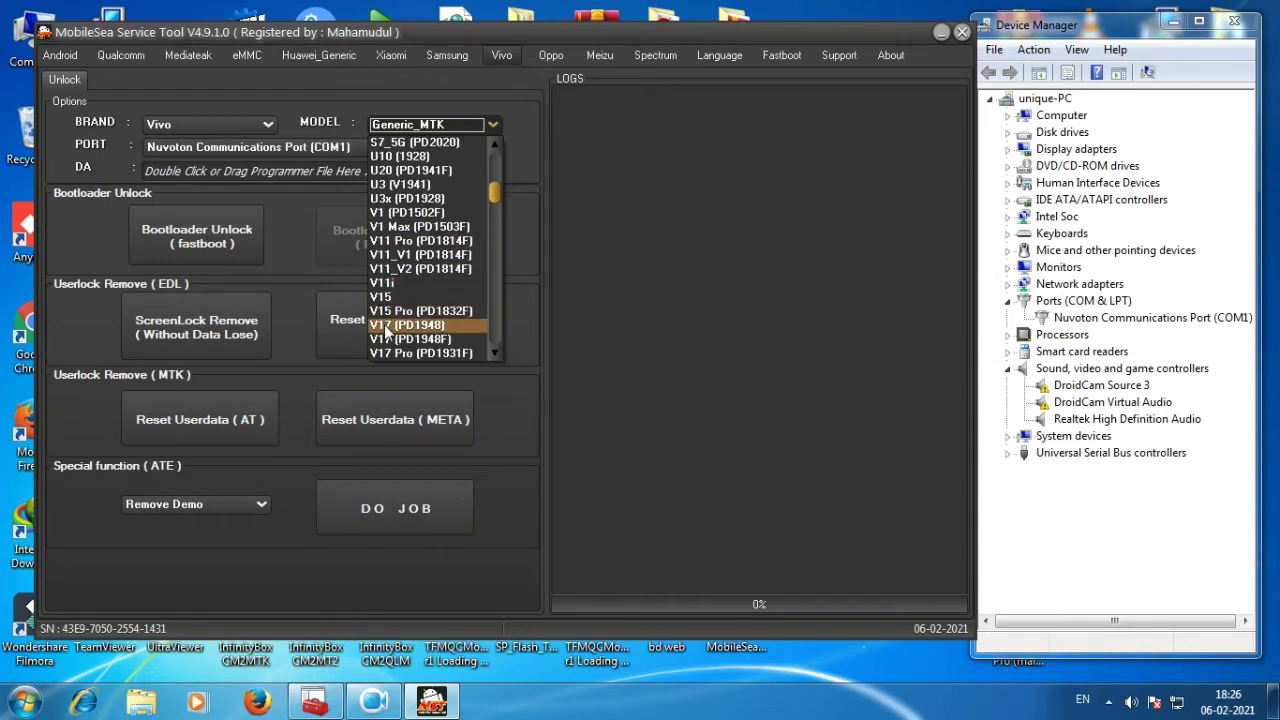
{"action": "scroll", "coordinate": [385, 331], "scroll_direction": "down", "scroll_amount": 1}
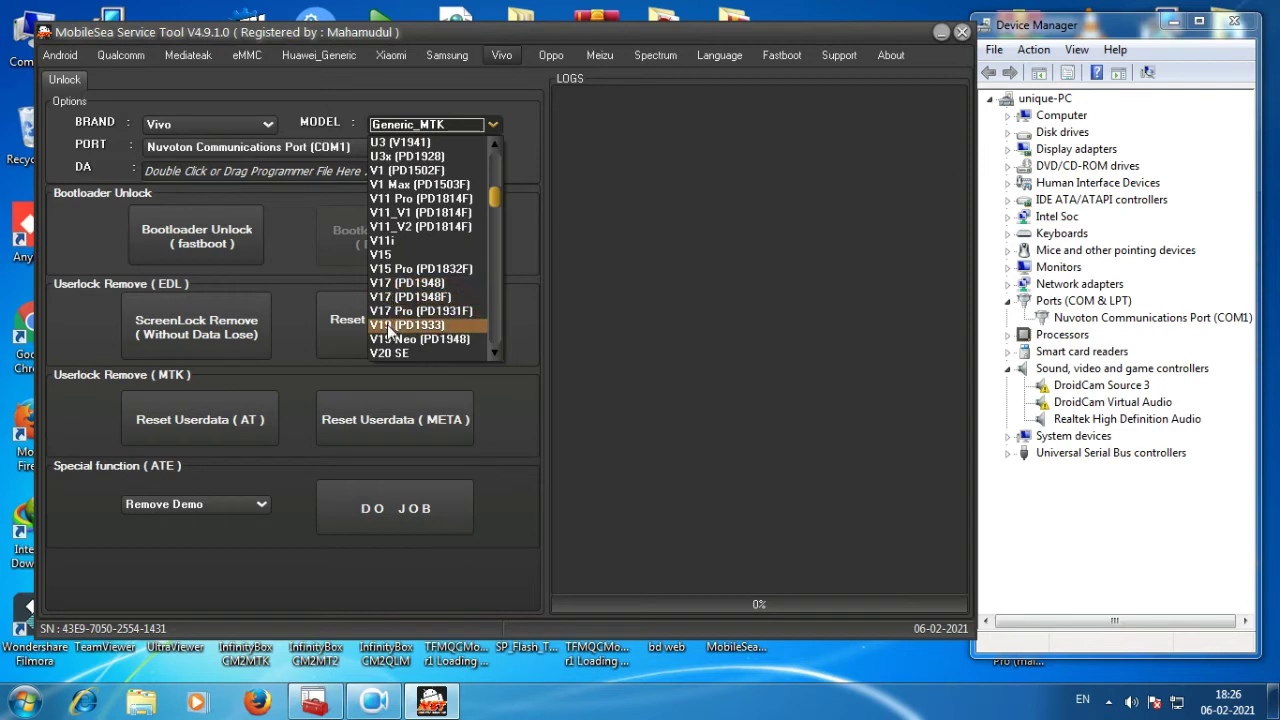
{"action": "scroll", "coordinate": [387, 328], "scroll_direction": "down", "scroll_amount": 1}
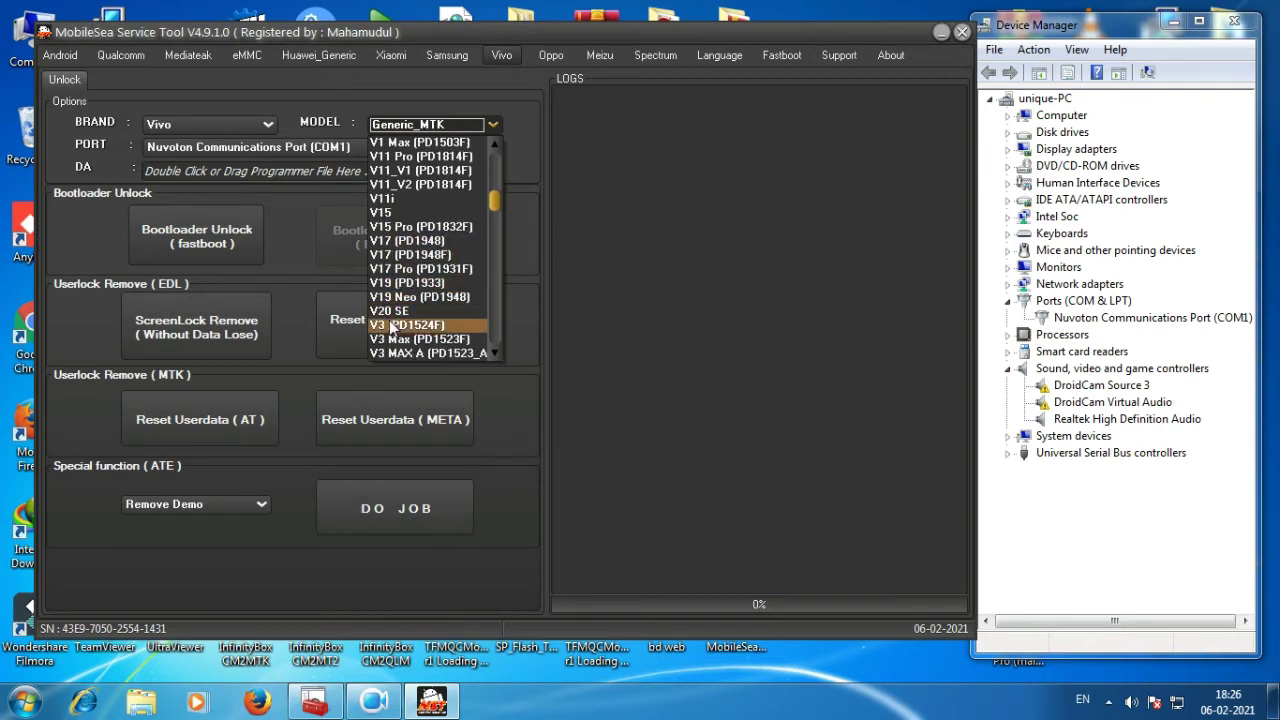
{"action": "scroll", "coordinate": [392, 330], "scroll_direction": "down", "scroll_amount": 3}
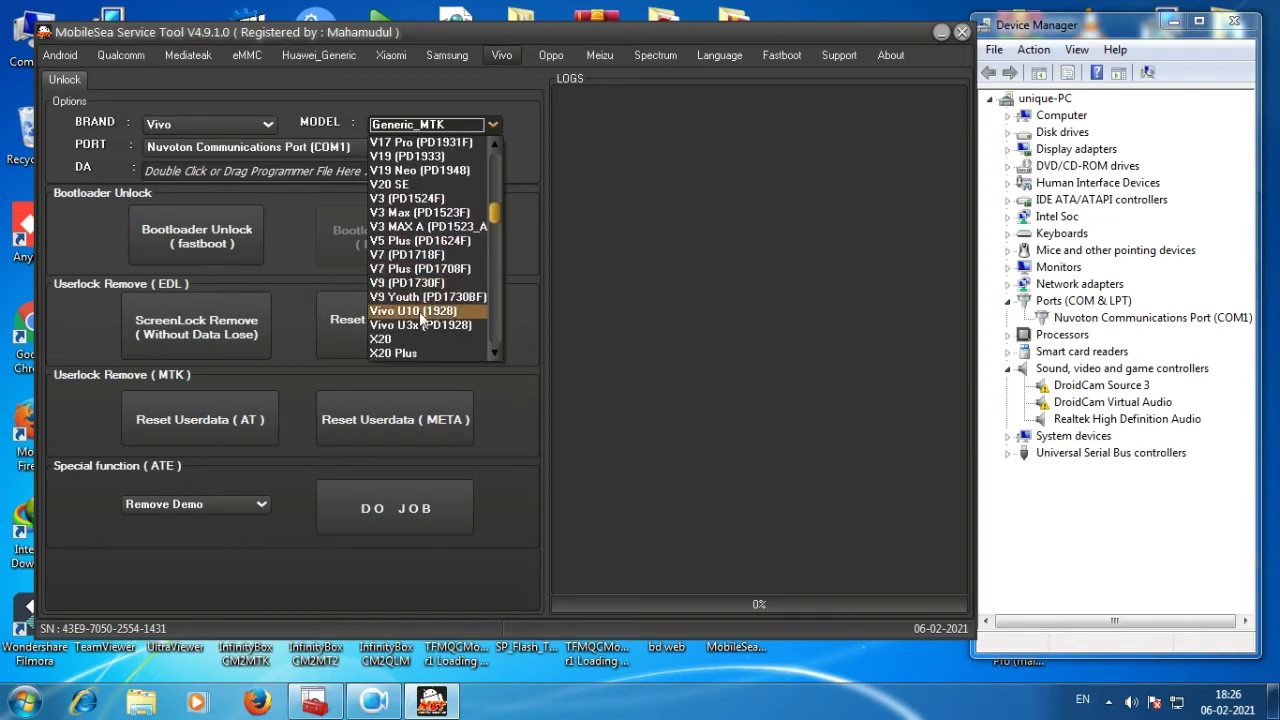
{"action": "scroll", "coordinate": [400, 328], "scroll_direction": "down", "scroll_amount": 1}
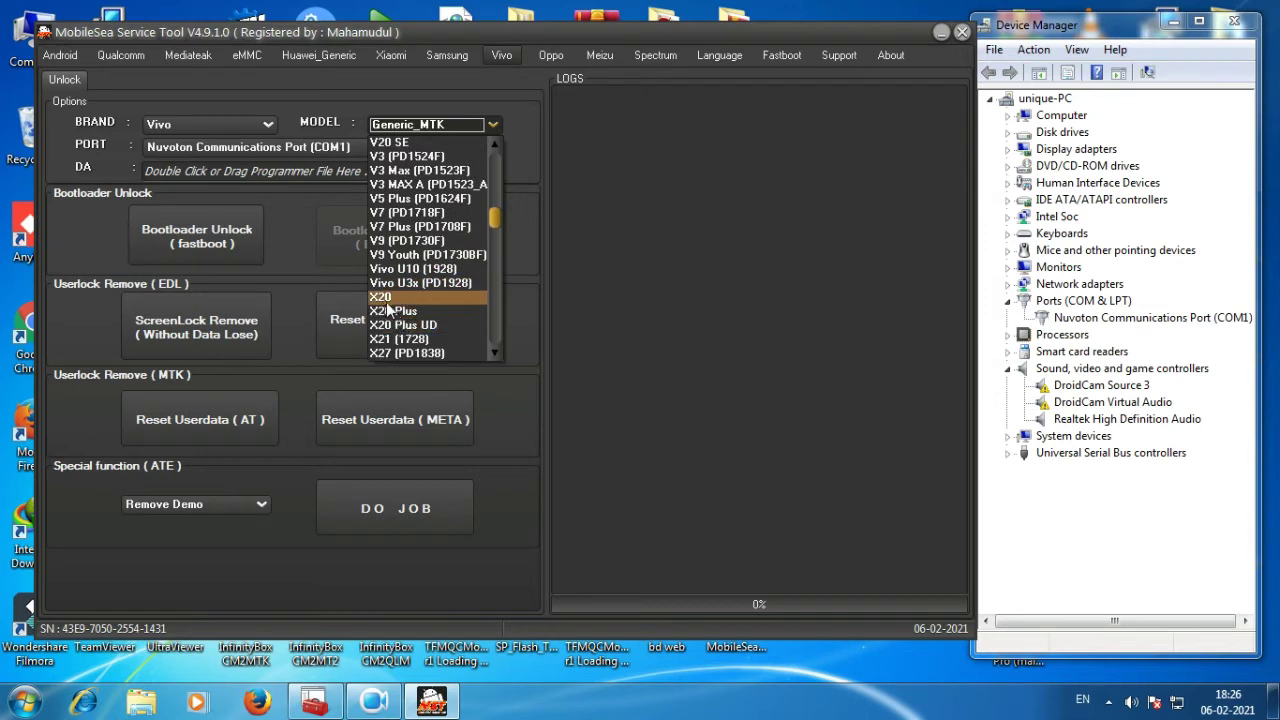
{"action": "scroll", "coordinate": [395, 335], "scroll_direction": "down", "scroll_amount": 3}
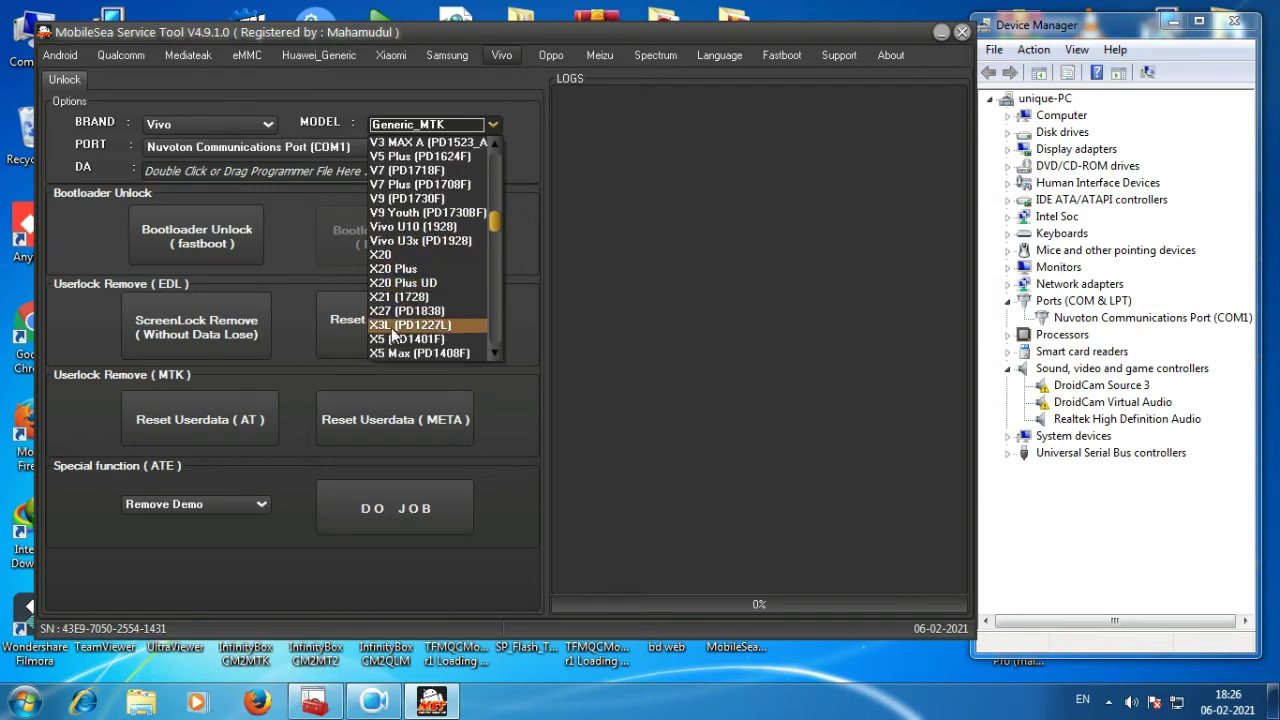
{"action": "scroll", "coordinate": [395, 330], "scroll_direction": "down", "scroll_amount": 3}
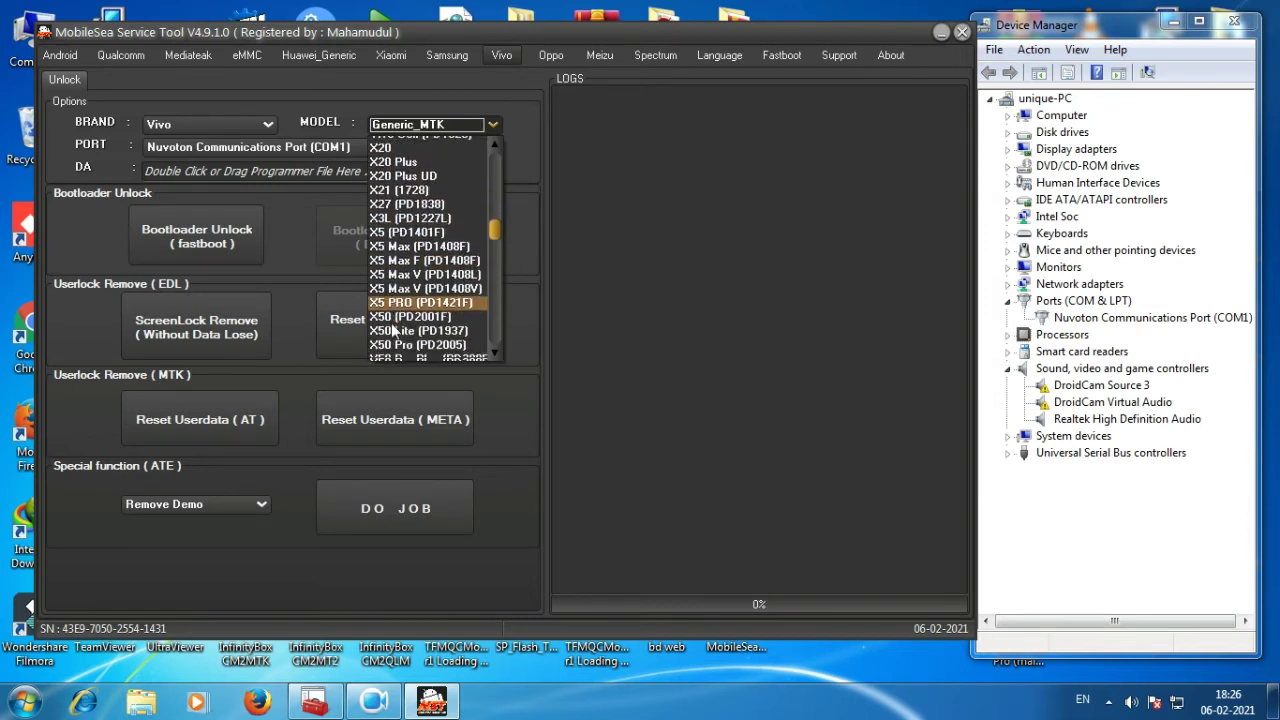
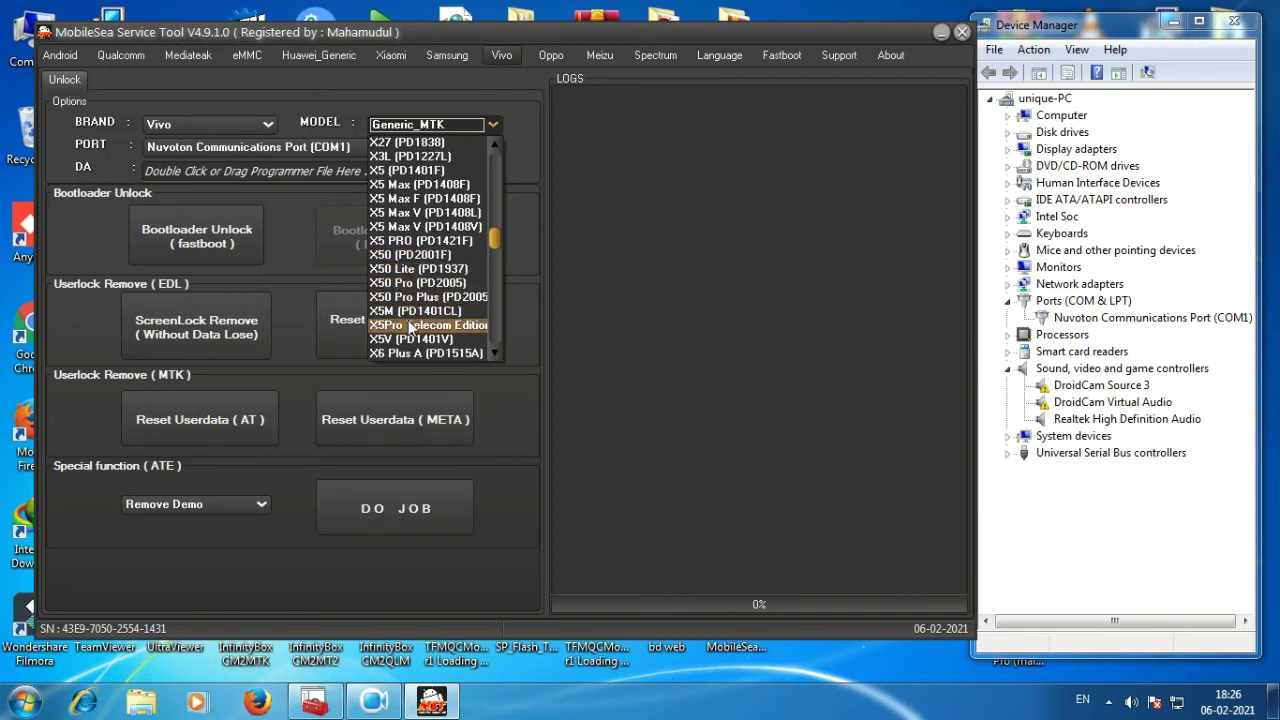
{"action": "scroll", "coordinate": [408, 328], "scroll_direction": "down", "scroll_amount": 3}
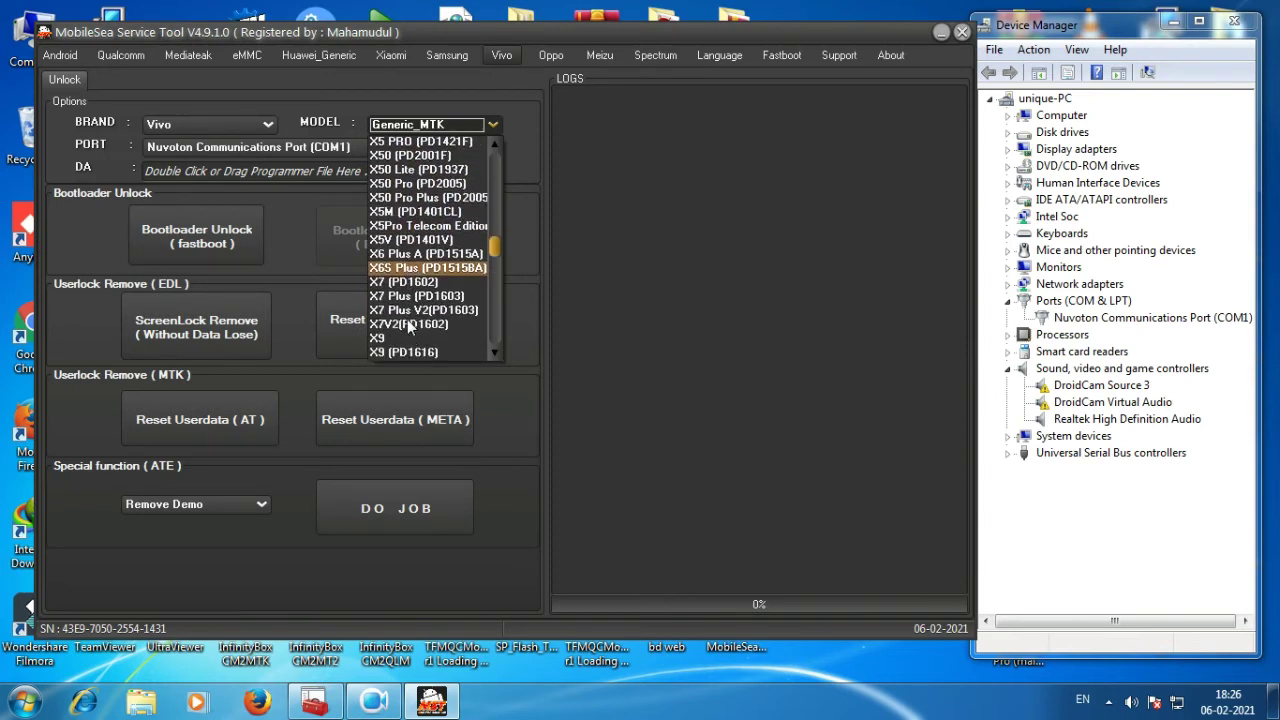
{"action": "scroll", "coordinate": [408, 327], "scroll_direction": "down", "scroll_amount": 3}
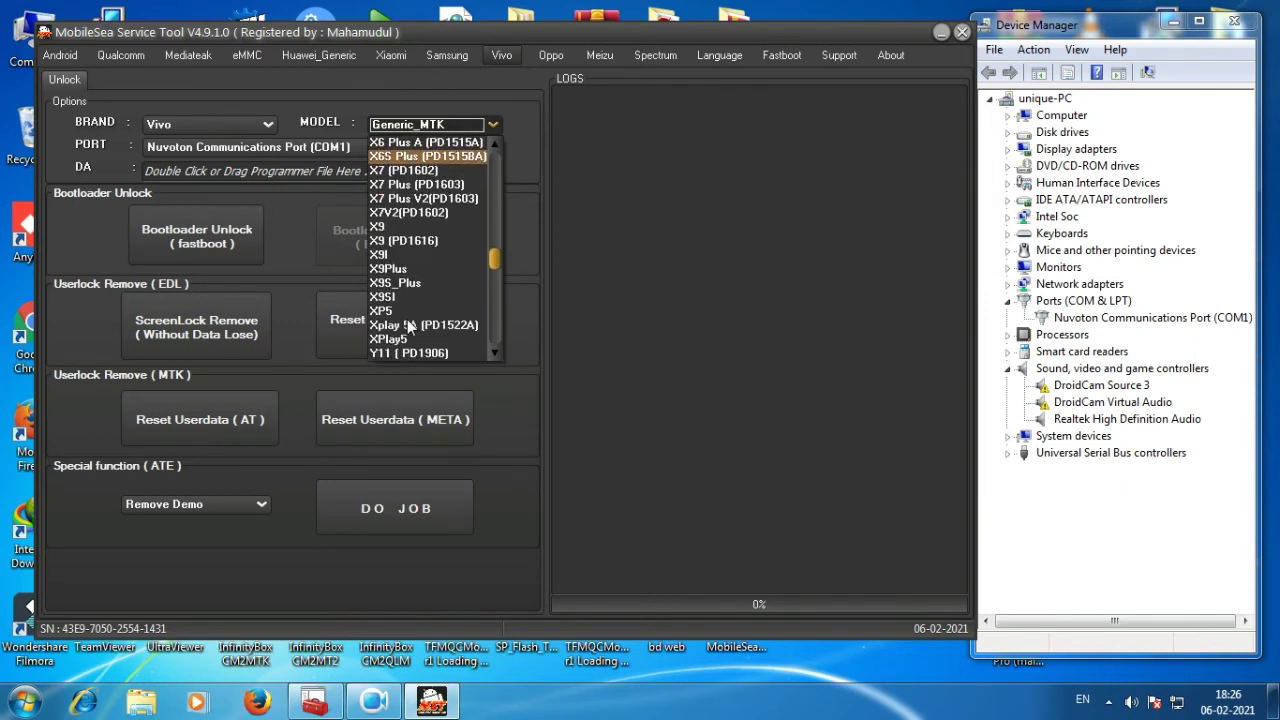
{"action": "scroll", "coordinate": [407, 319], "scroll_direction": "down", "scroll_amount": 2}
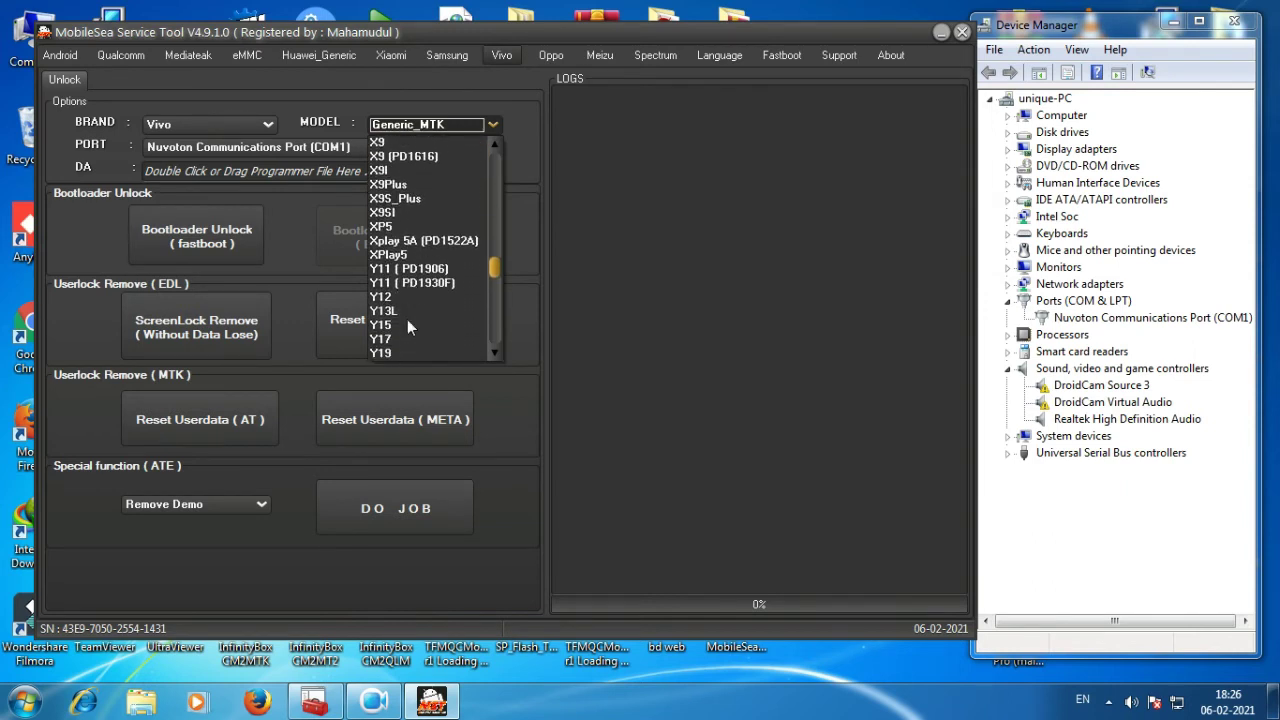
{"action": "scroll", "coordinate": [389, 337], "scroll_direction": "down", "scroll_amount": 1}
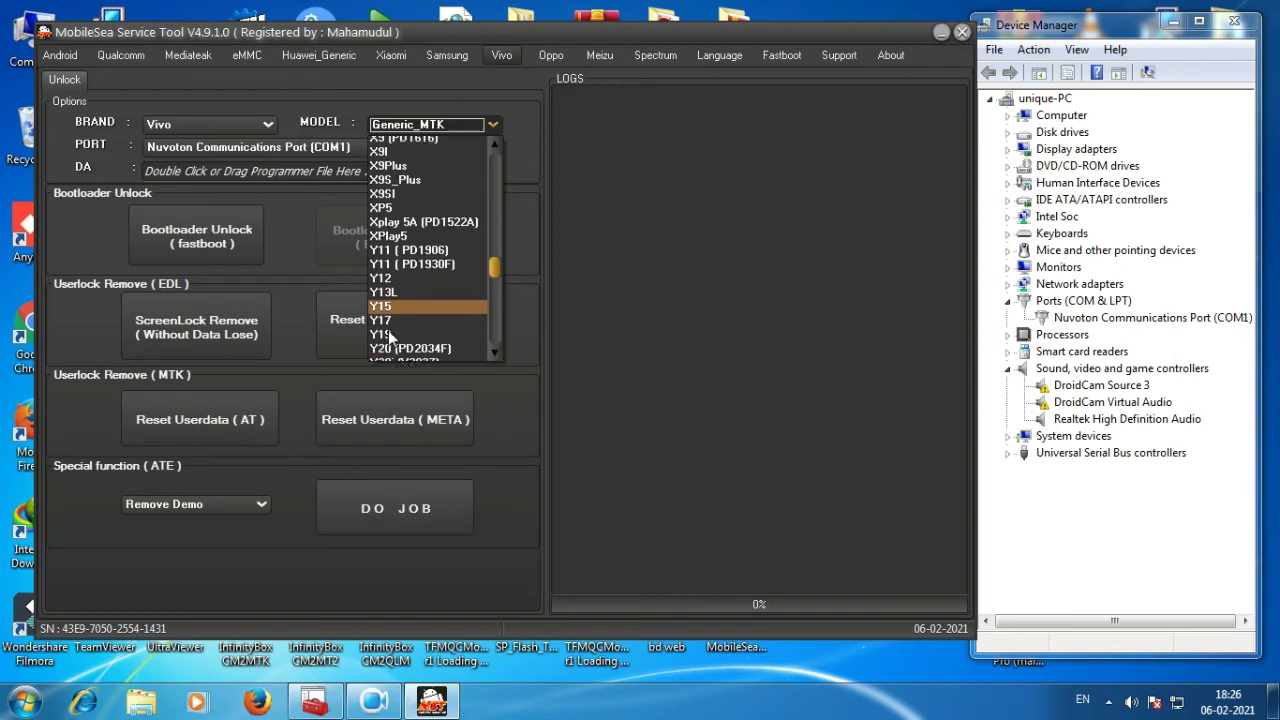
{"action": "scroll", "coordinate": [390, 338], "scroll_direction": "down", "scroll_amount": 2}
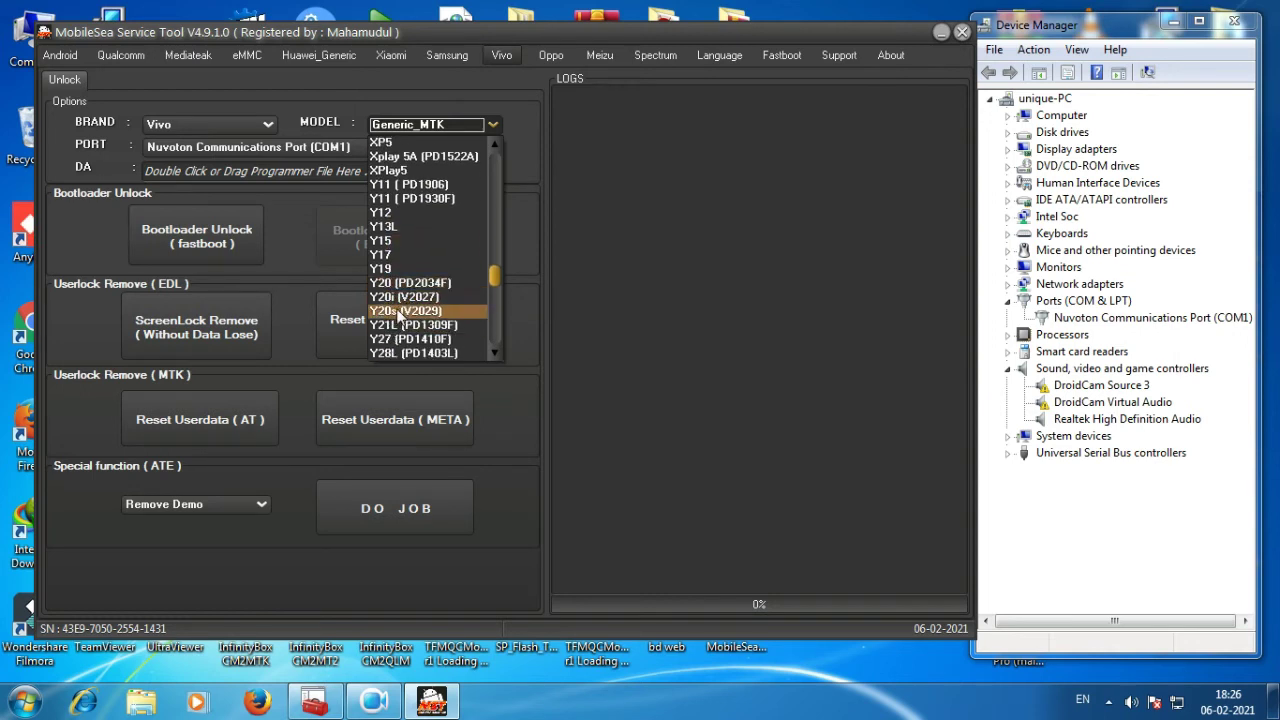
{"action": "scroll", "coordinate": [409, 318], "scroll_direction": "down", "scroll_amount": 1}
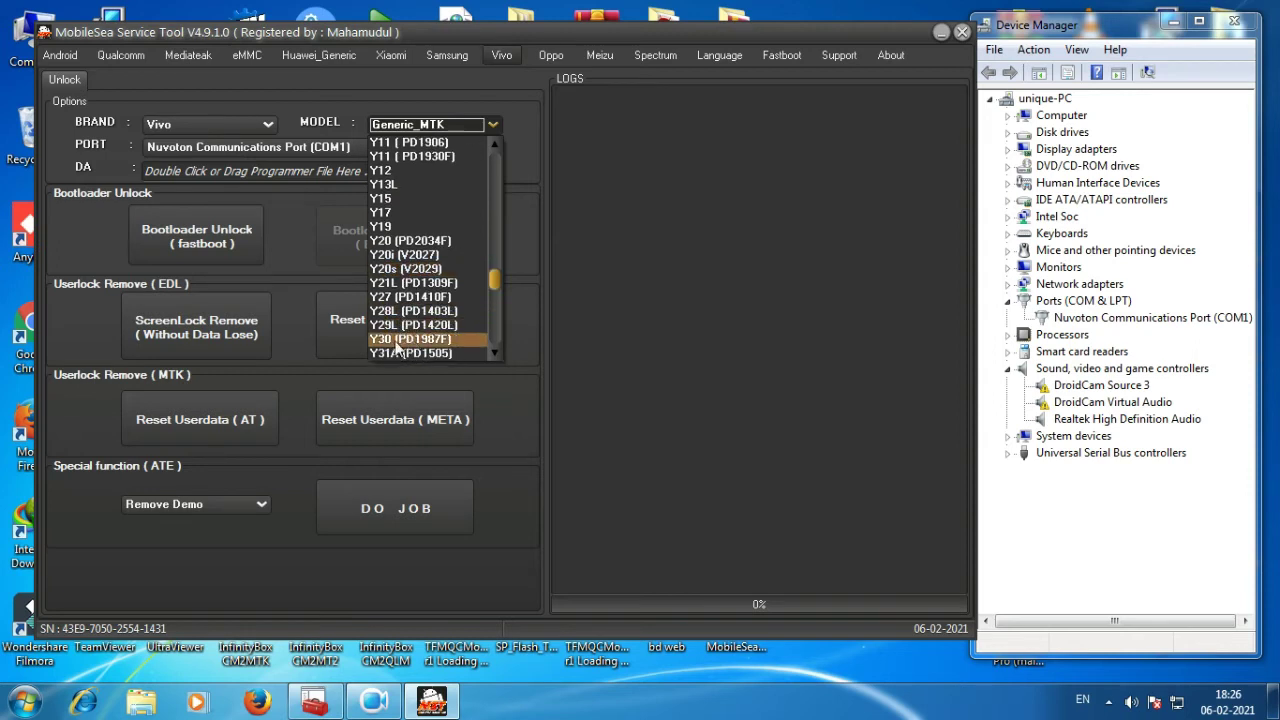
{"action": "scroll", "coordinate": [398, 355], "scroll_direction": "down", "scroll_amount": 2}
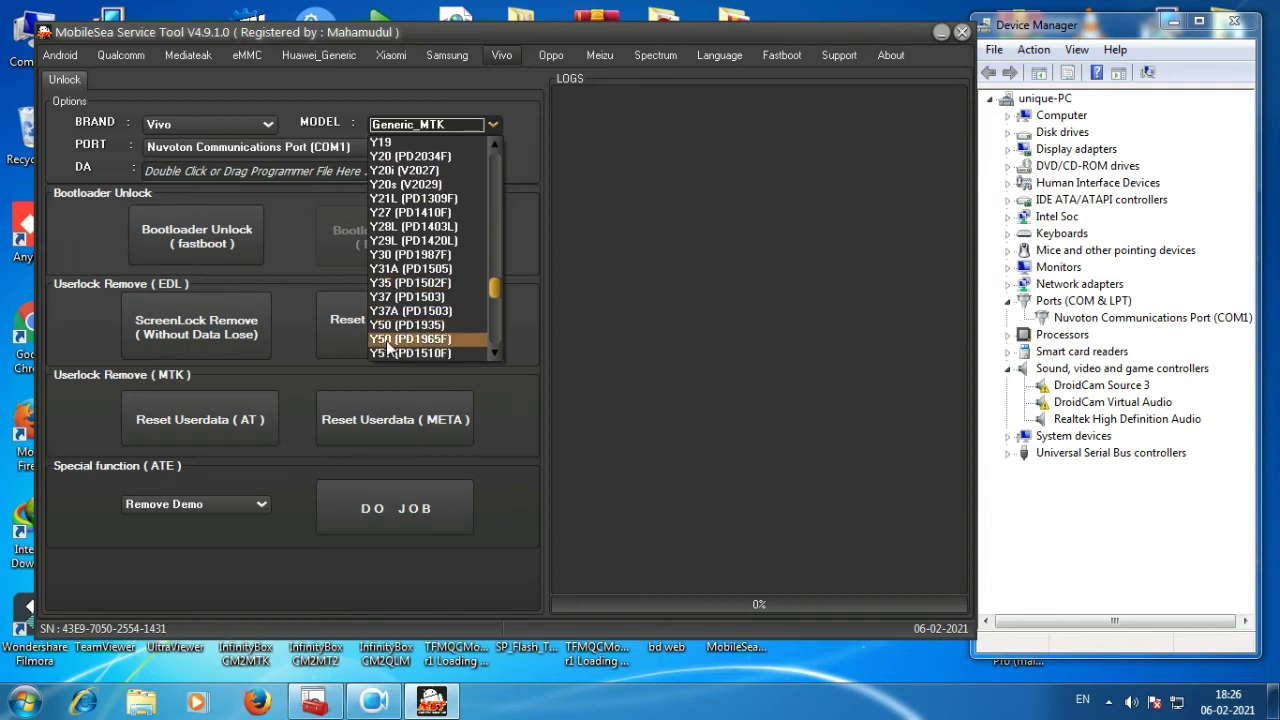
{"action": "scroll", "coordinate": [406, 356], "scroll_direction": "down", "scroll_amount": 1}
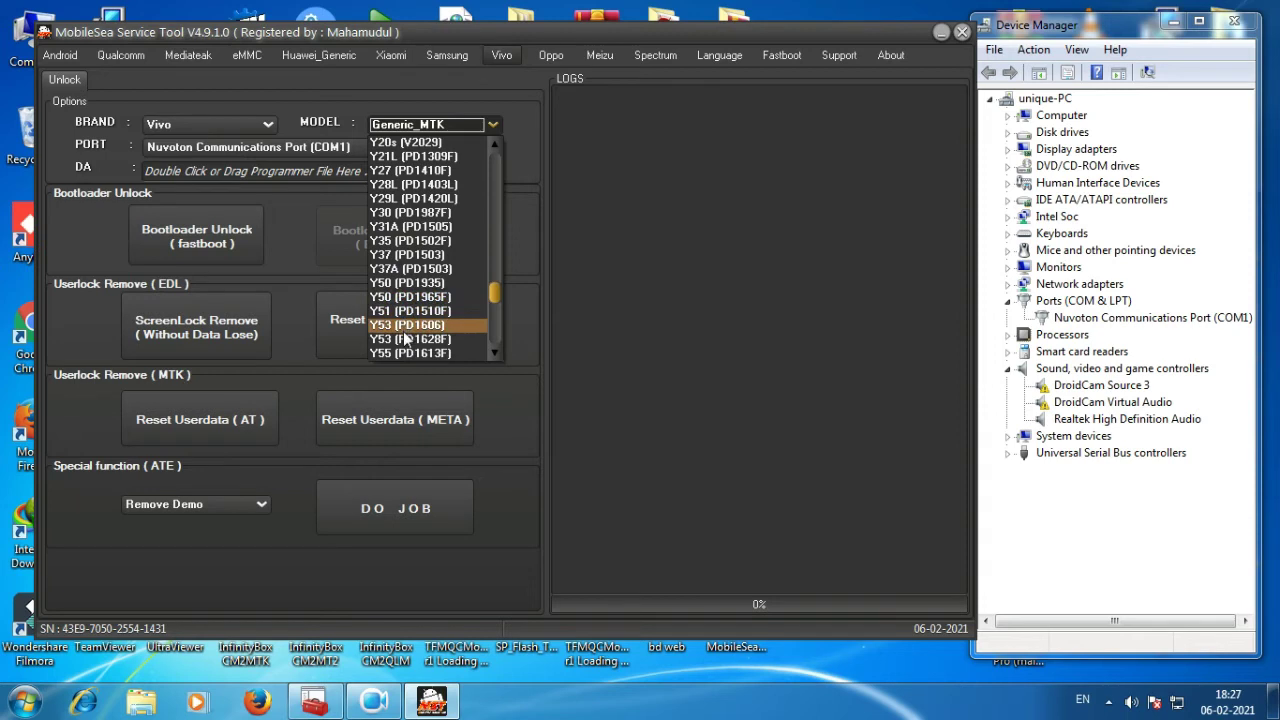
{"action": "scroll", "coordinate": [405, 340], "scroll_direction": "down", "scroll_amount": 1}
{"action": "scroll", "coordinate": [405, 340], "scroll_direction": "down", "scroll_amount": 1}
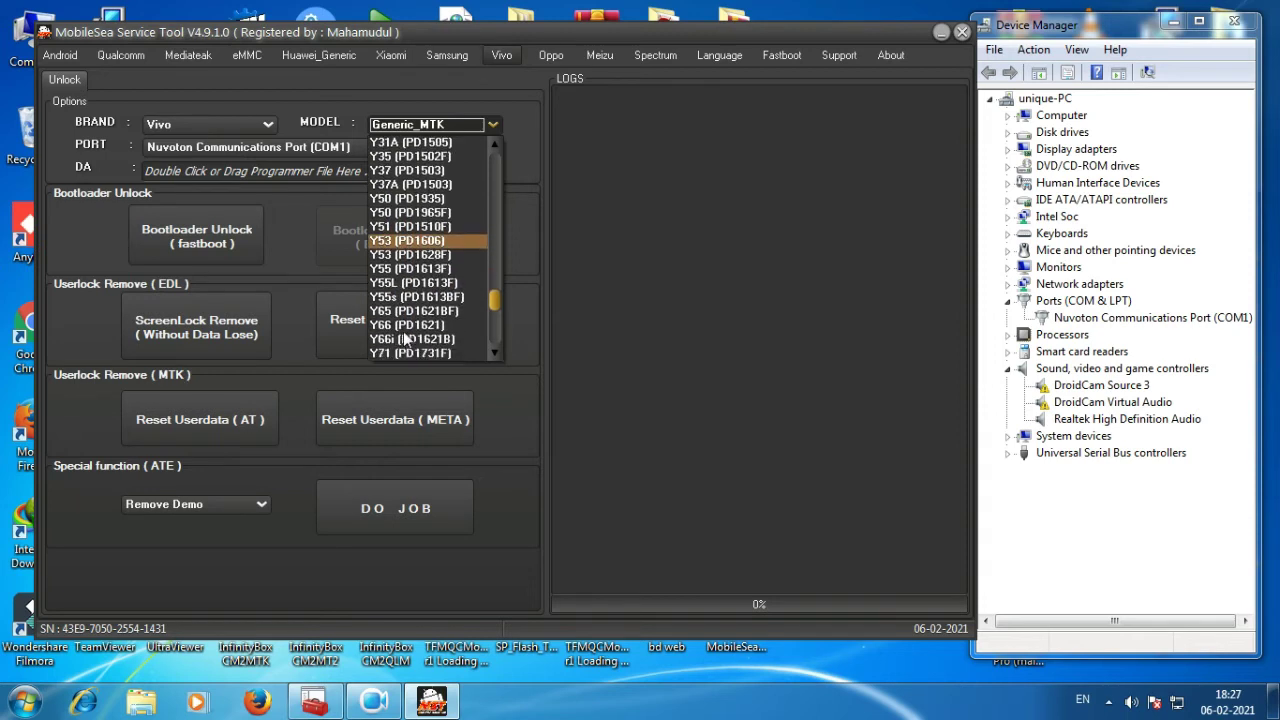
{"action": "scroll", "coordinate": [405, 340], "scroll_direction": "down", "scroll_amount": 1}
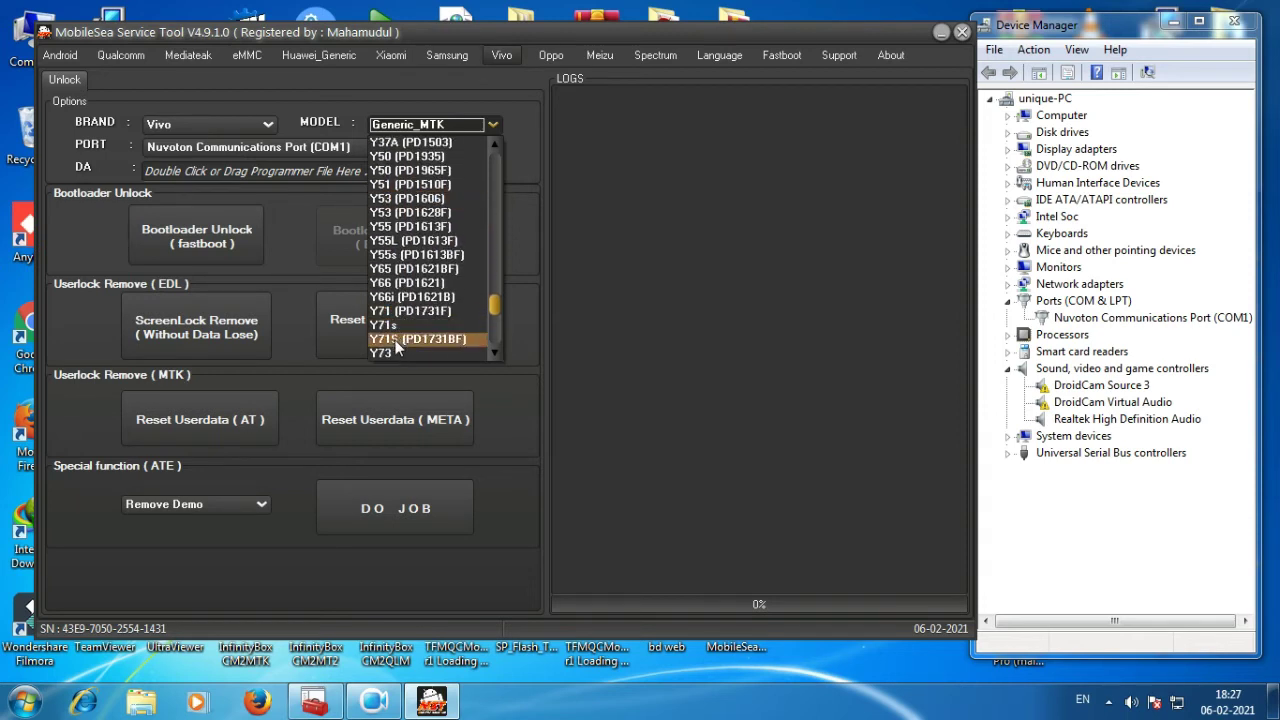
{"action": "scroll", "coordinate": [397, 347], "scroll_direction": "down", "scroll_amount": 1}
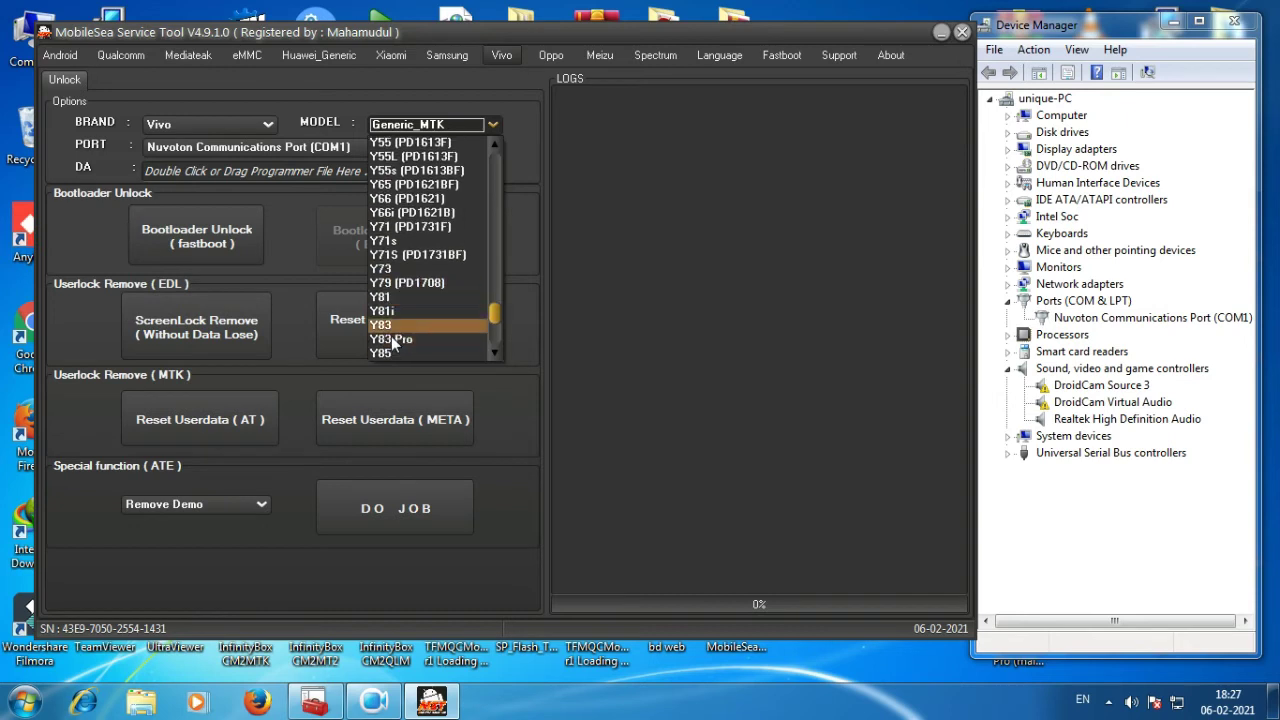
{"action": "scroll", "coordinate": [397, 347], "scroll_direction": "down", "scroll_amount": 1}
{"action": "scroll", "coordinate": [395, 347], "scroll_direction": "down", "scroll_amount": 2}
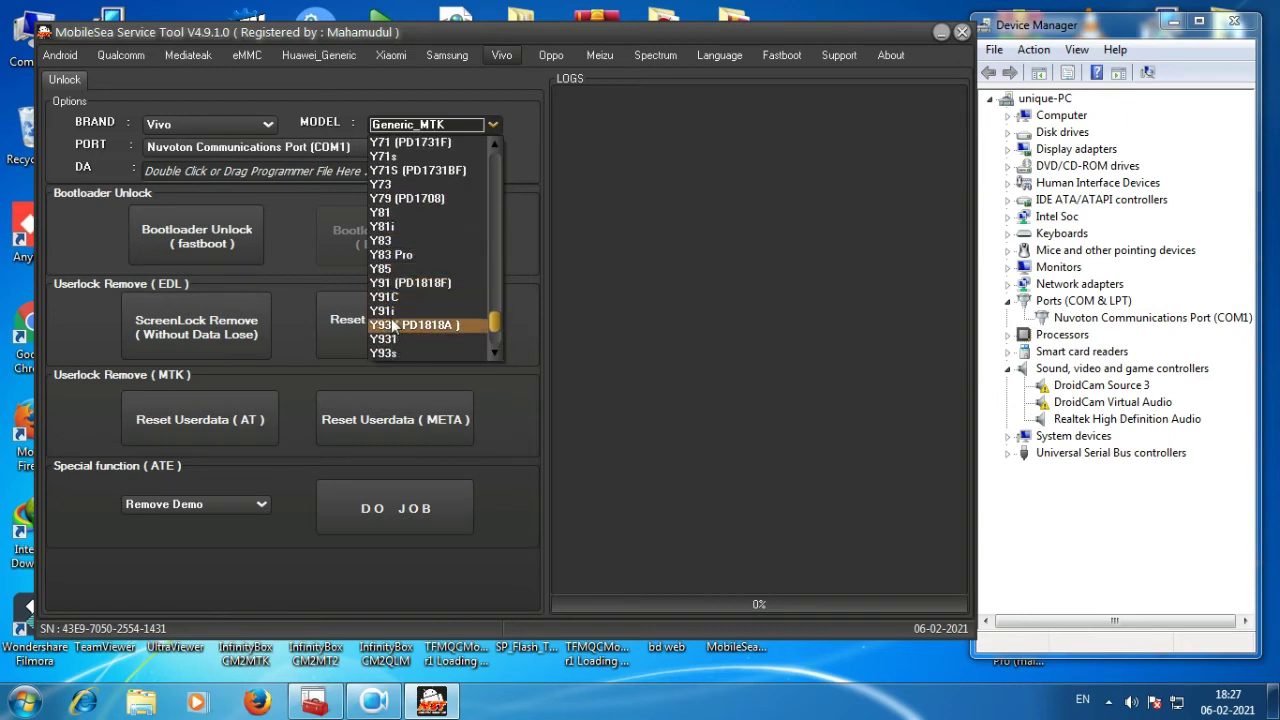
{"action": "scroll", "coordinate": [391, 343], "scroll_direction": "down", "scroll_amount": 1}
{"action": "scroll", "coordinate": [393, 344], "scroll_direction": "down", "scroll_amount": 1}
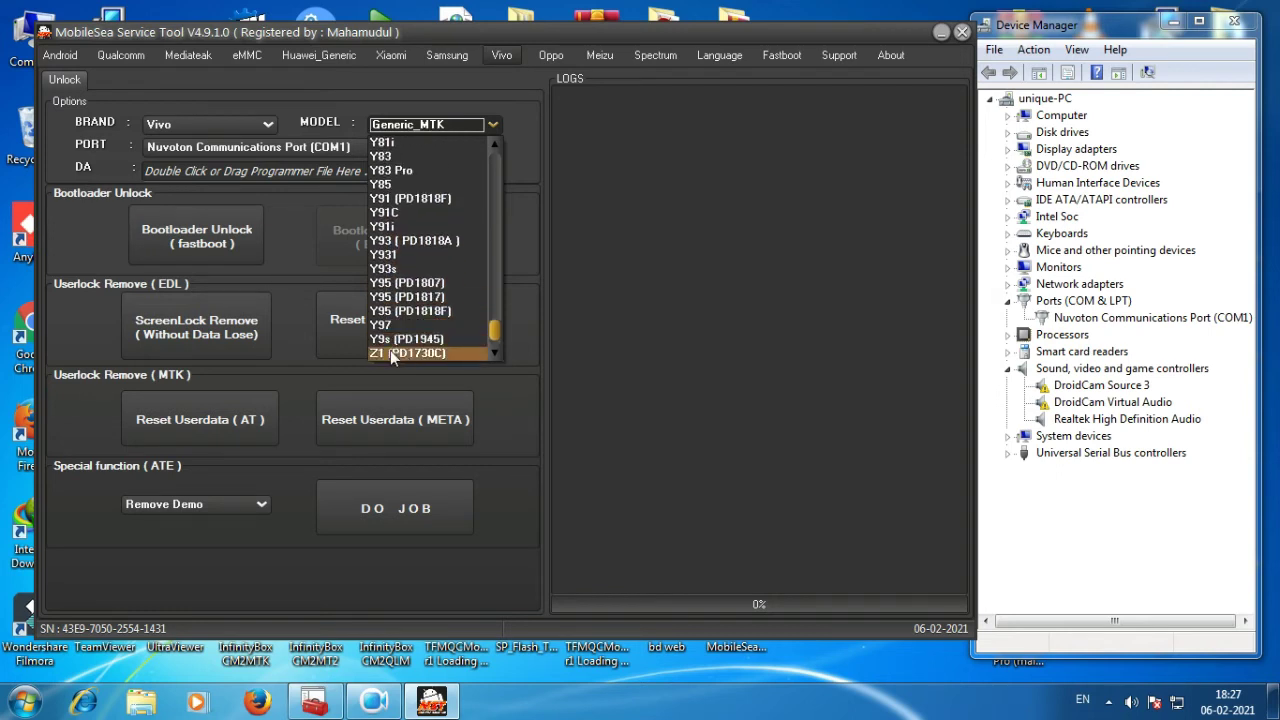
{"action": "scroll", "coordinate": [408, 347], "scroll_direction": "down", "scroll_amount": 1}
{"action": "scroll", "coordinate": [408, 347], "scroll_direction": "down", "scroll_amount": 2}
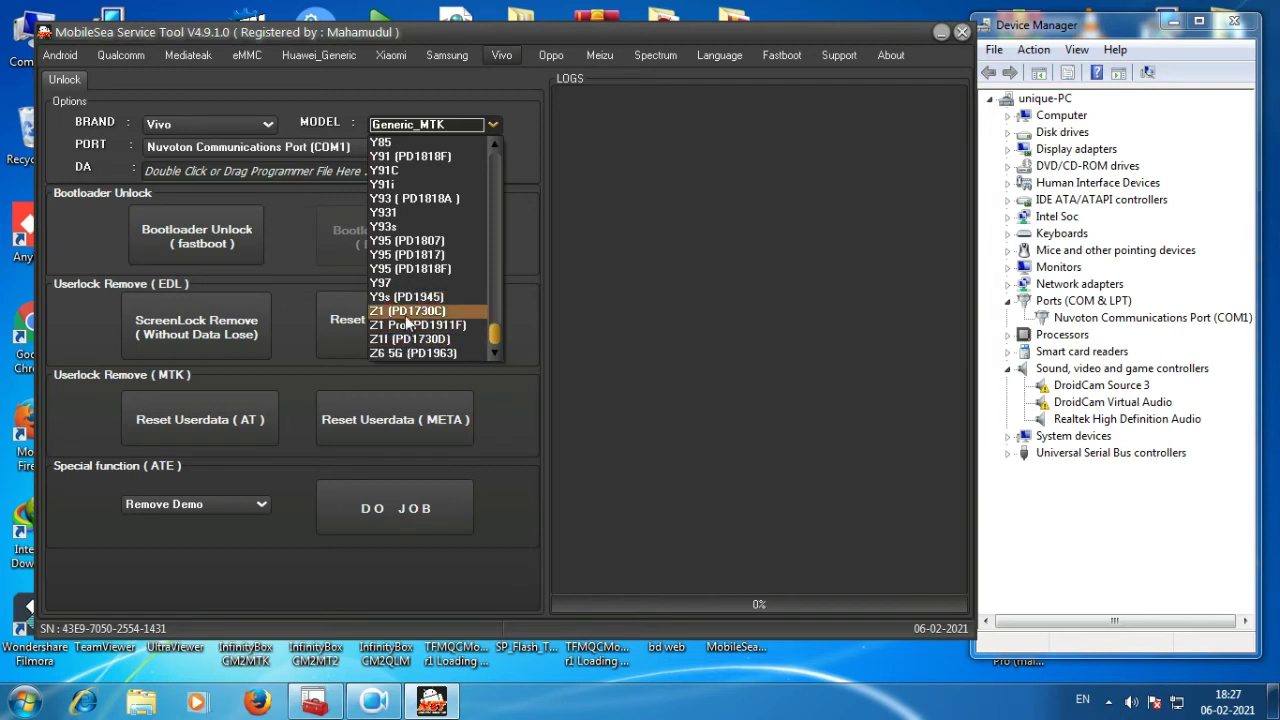
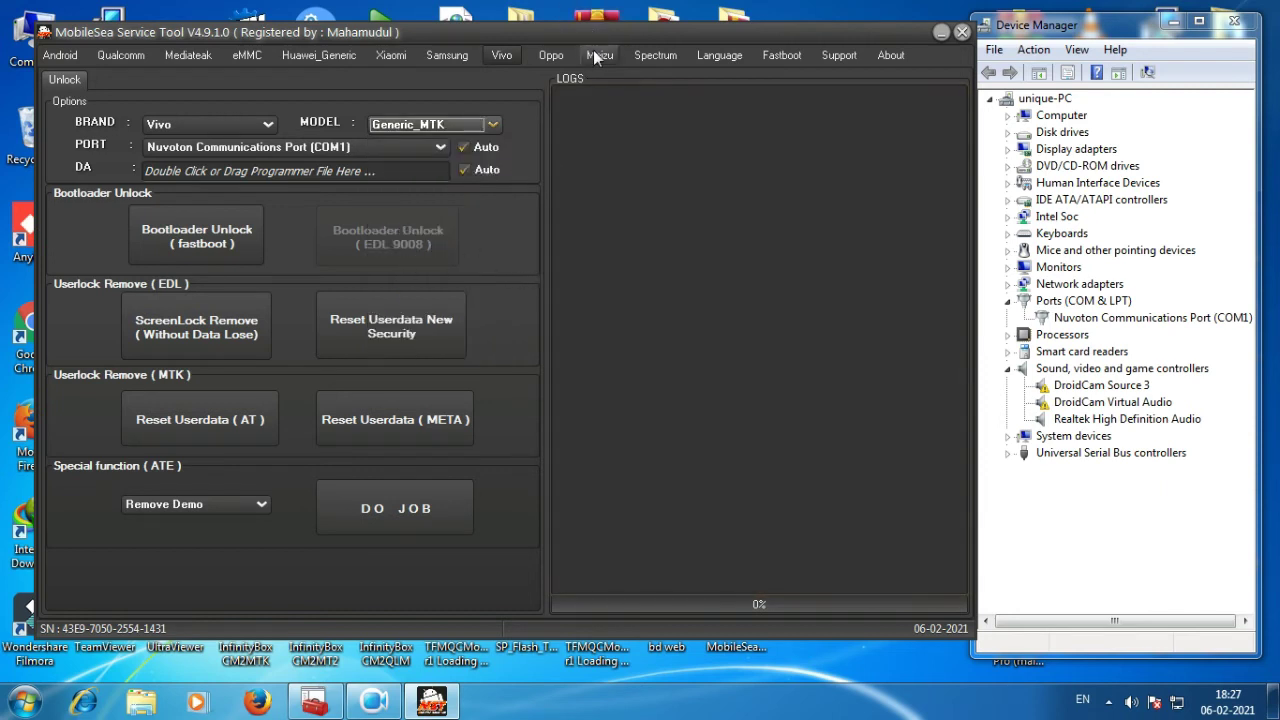
Step: Set the brand to Oppo in the Oppo unlock section and look through its supported models, as well as the Meizu models in the Meizu section
{"action": "left_click", "coordinate": [559, 62]}
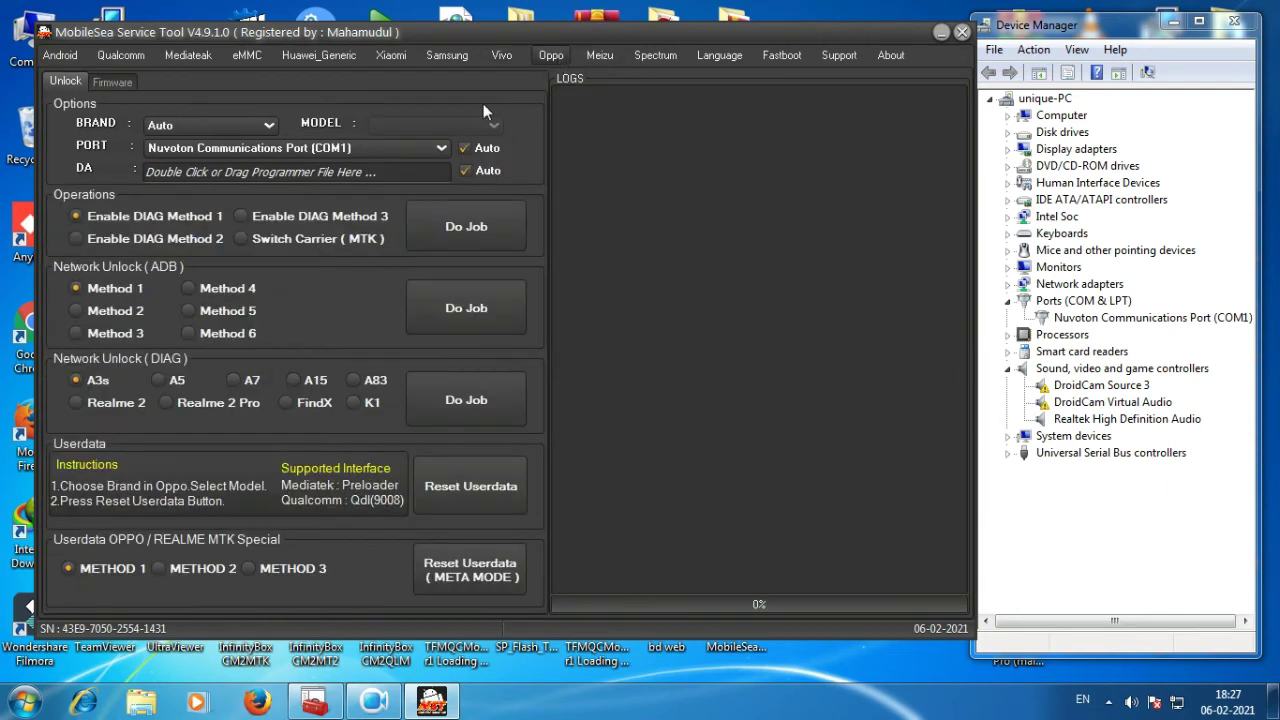
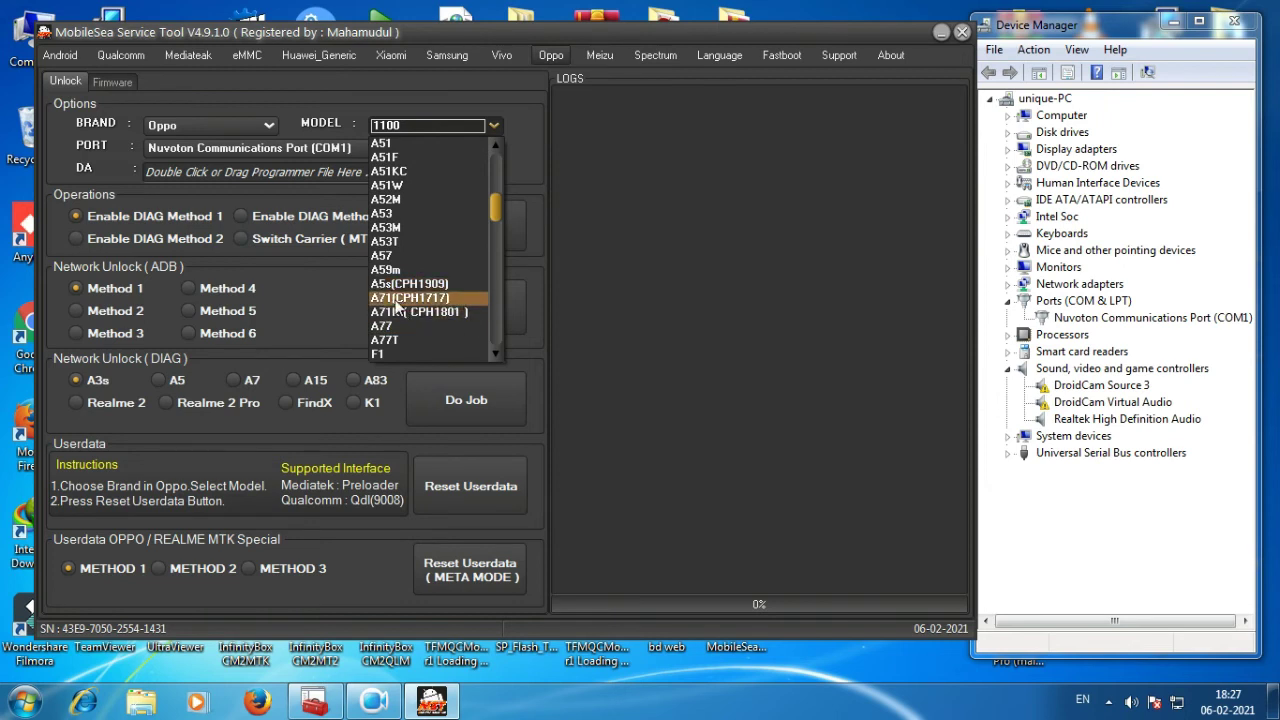
{"action": "scroll", "coordinate": [398, 305], "scroll_direction": "down", "scroll_amount": 2}
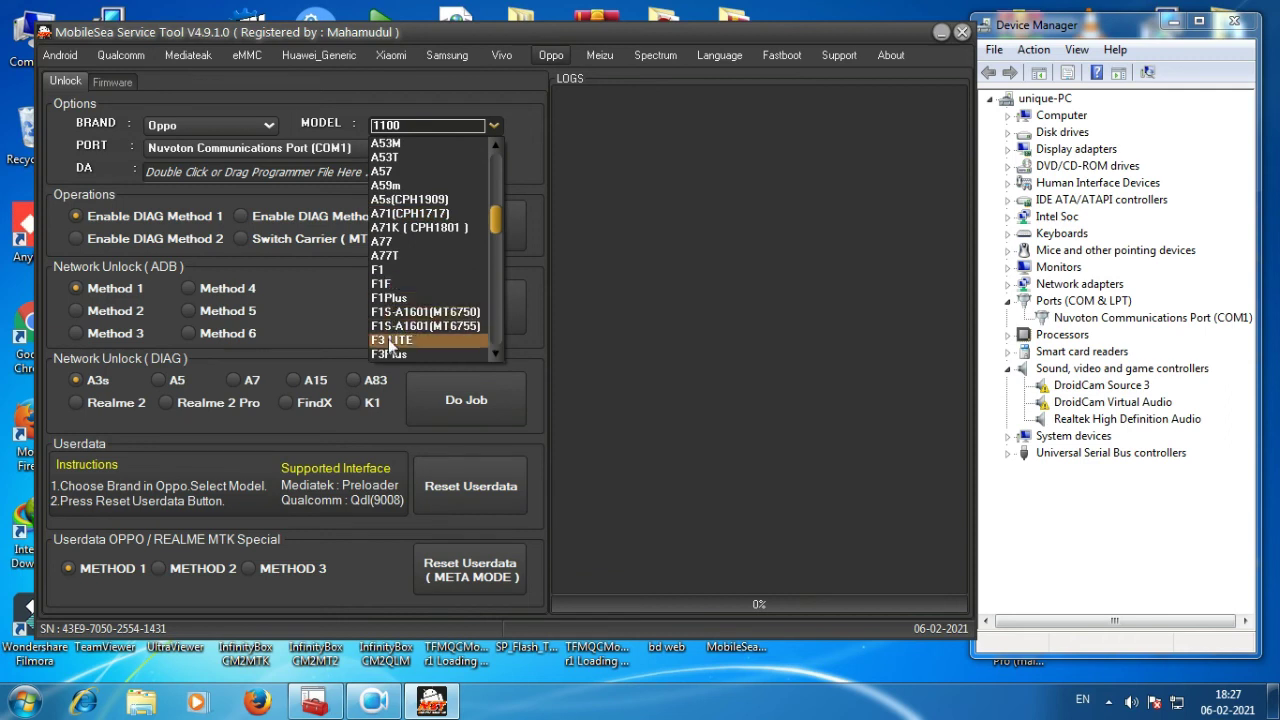
{"action": "scroll", "coordinate": [390, 345], "scroll_direction": "down", "scroll_amount": 3}
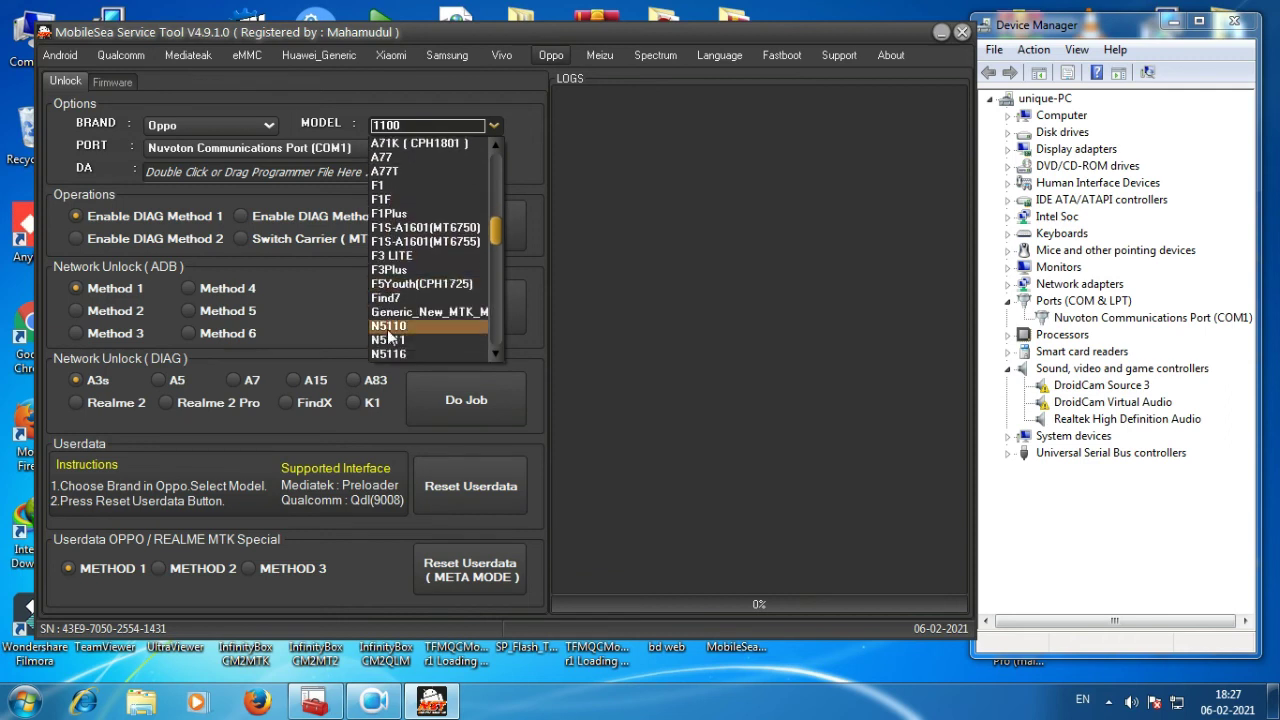
{"action": "scroll", "coordinate": [391, 331], "scroll_direction": "down", "scroll_amount": 4}
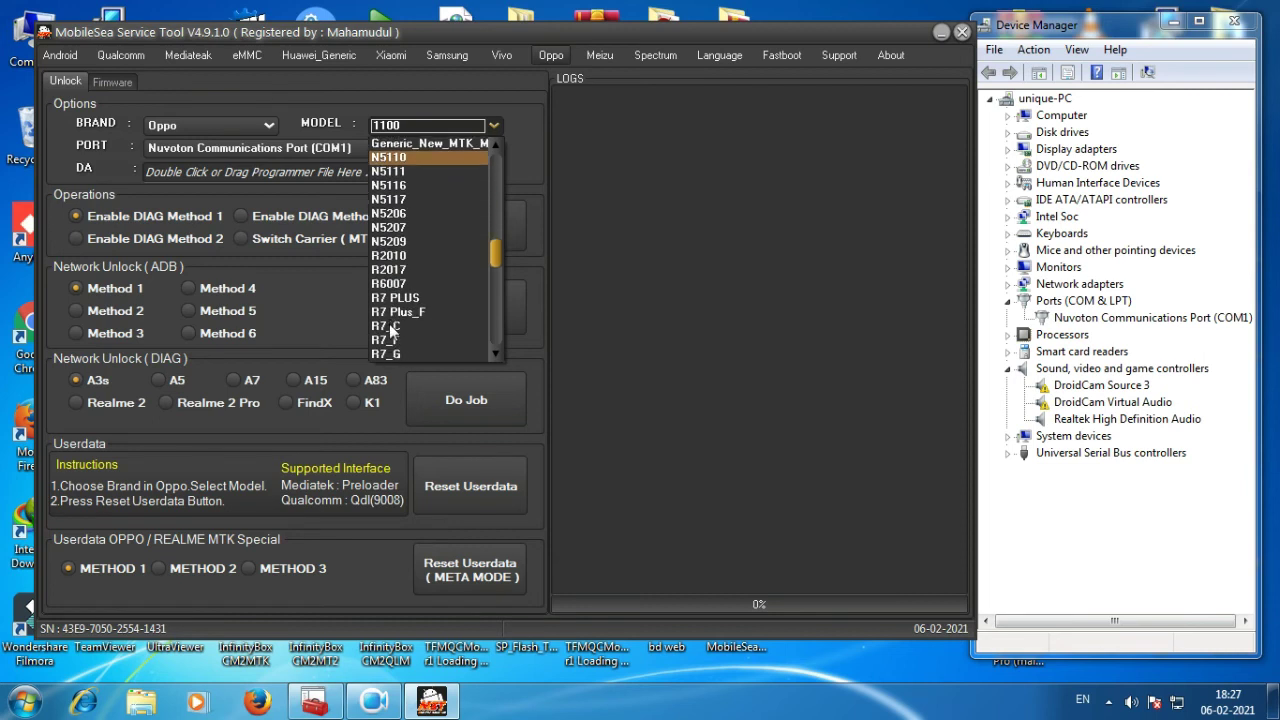
{"action": "scroll", "coordinate": [391, 331], "scroll_direction": "down", "scroll_amount": 3}
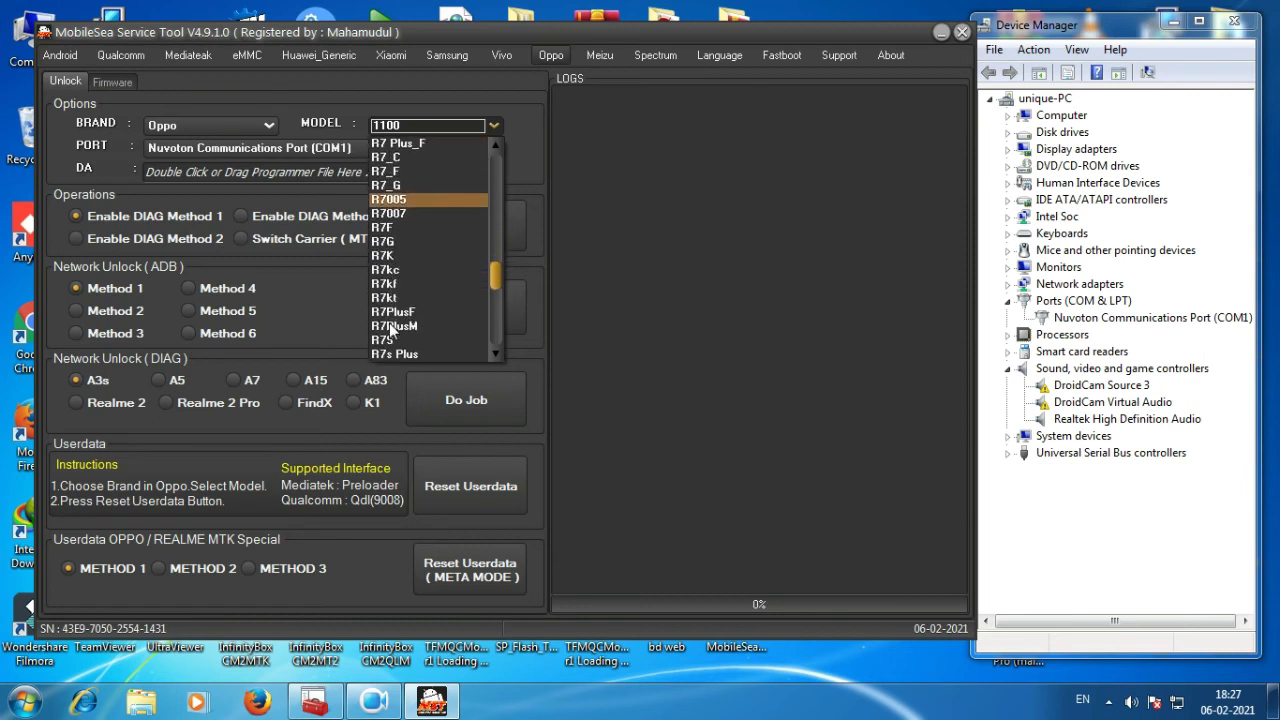
{"action": "scroll", "coordinate": [390, 328], "scroll_direction": "down", "scroll_amount": 5}
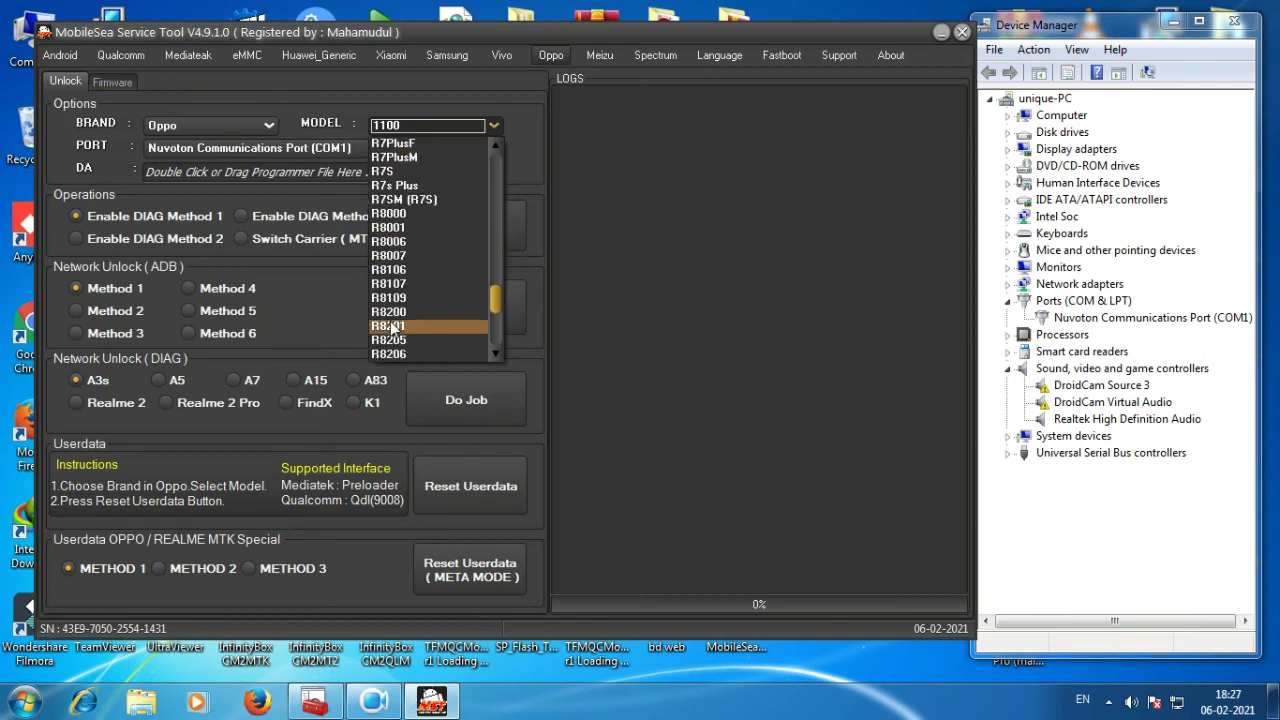
{"action": "scroll", "coordinate": [393, 327], "scroll_direction": "down", "scroll_amount": 5}
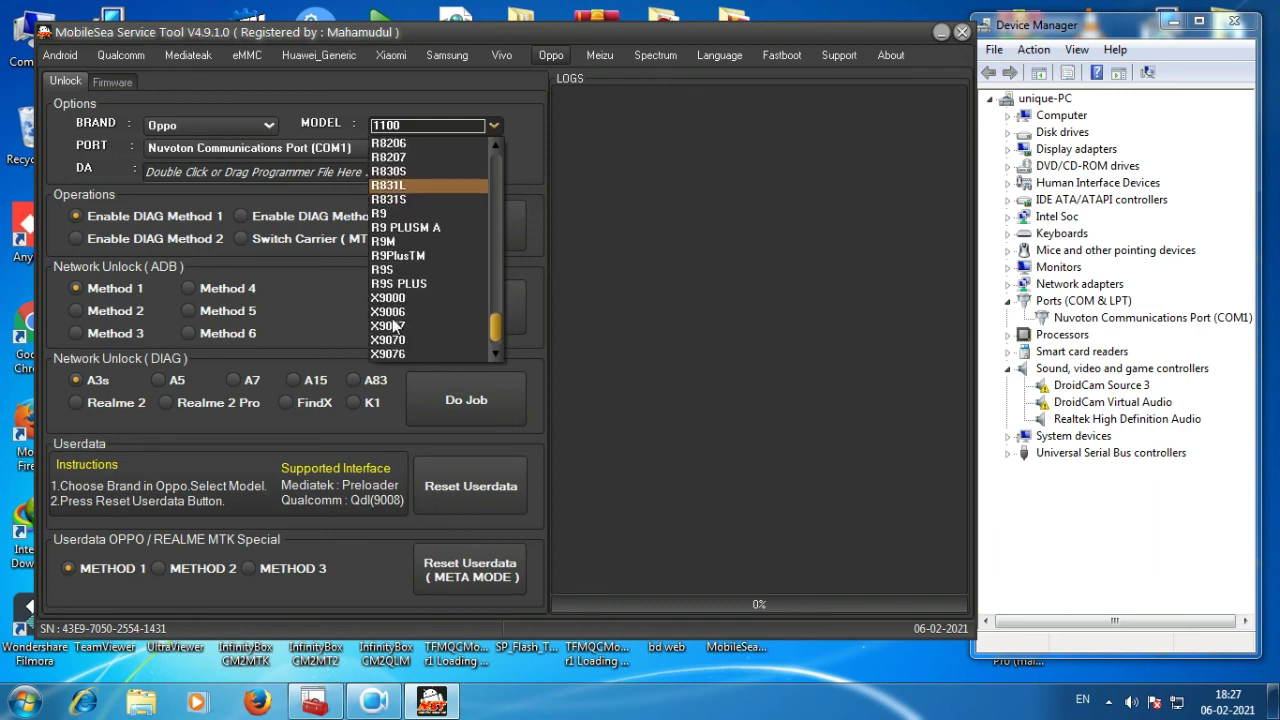
{"action": "left_click", "coordinate": [605, 297]}
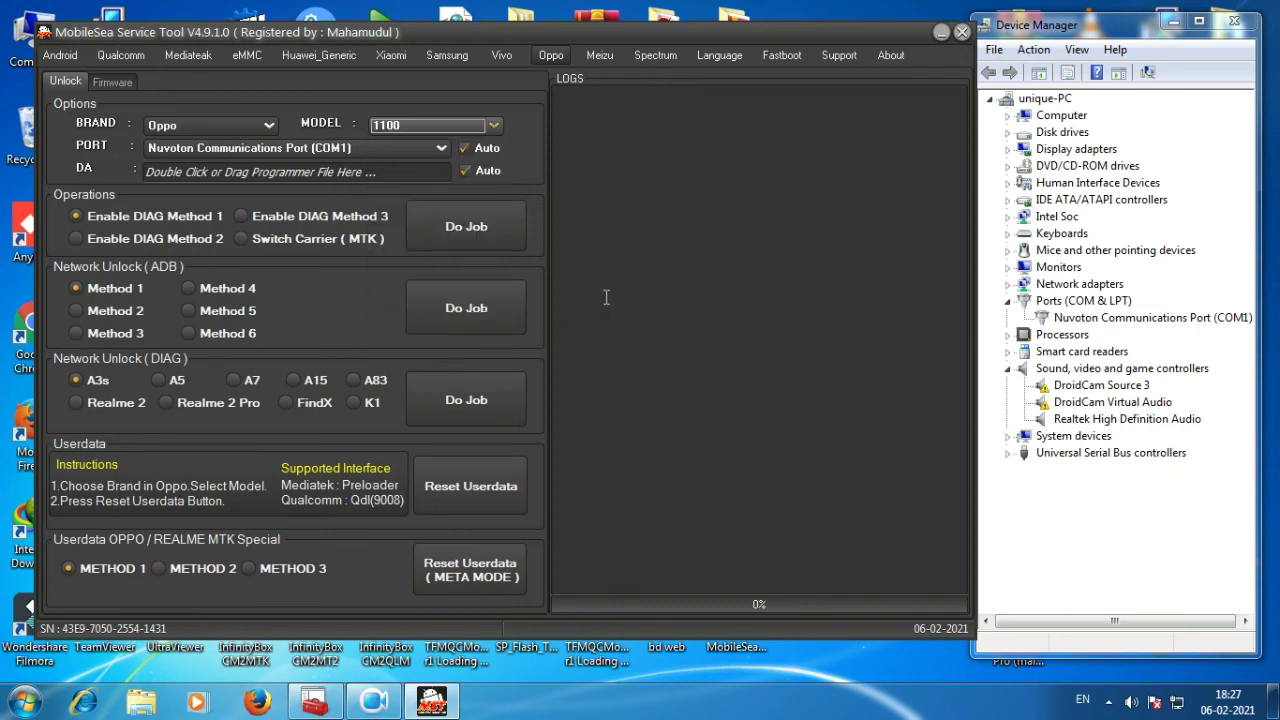
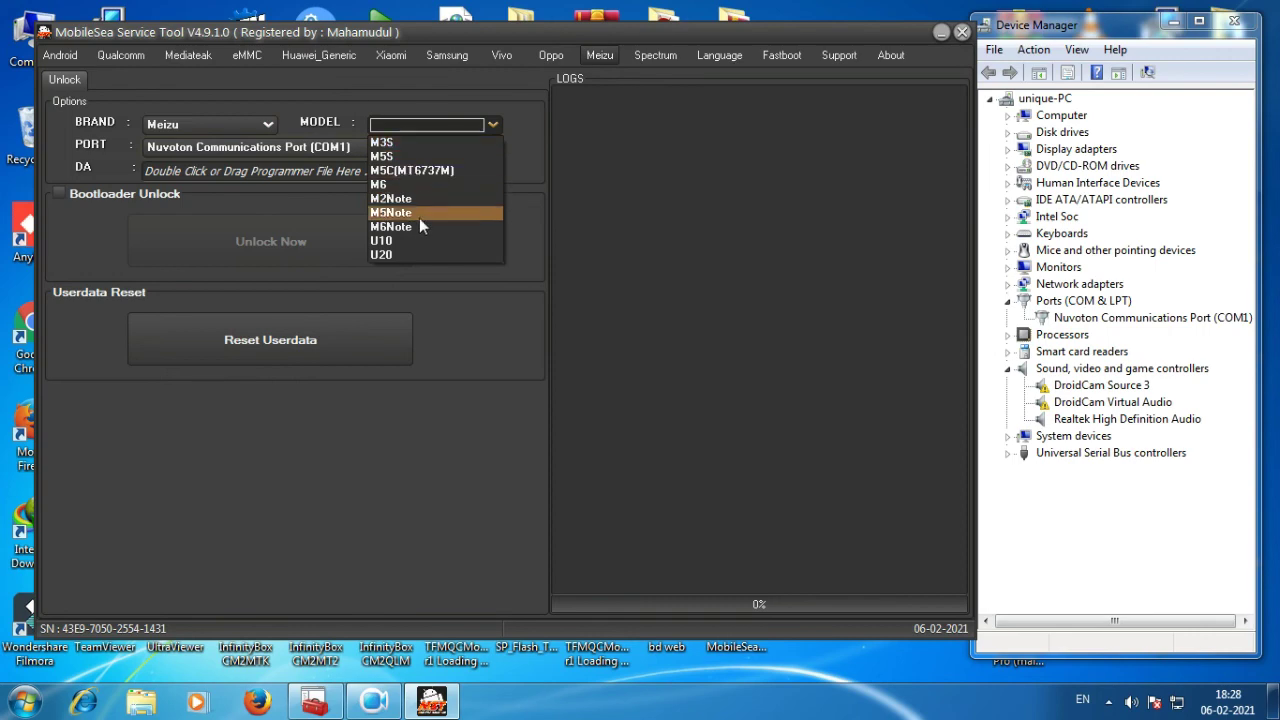
{"action": "left_click", "coordinate": [677, 202]}
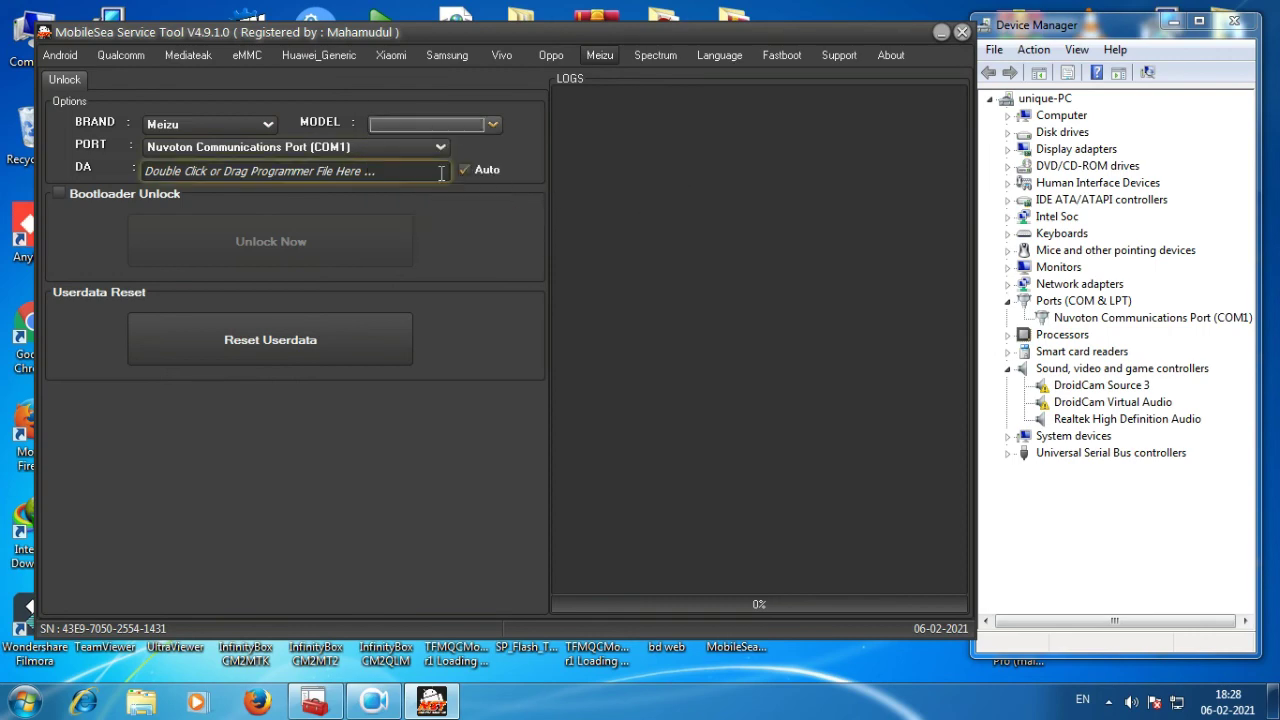
Step: Check the account information in the About section, highlighting the Huawei and Xiaomi server statuses, and return to the Android home section
{"action": "left_click", "coordinate": [889, 58]}
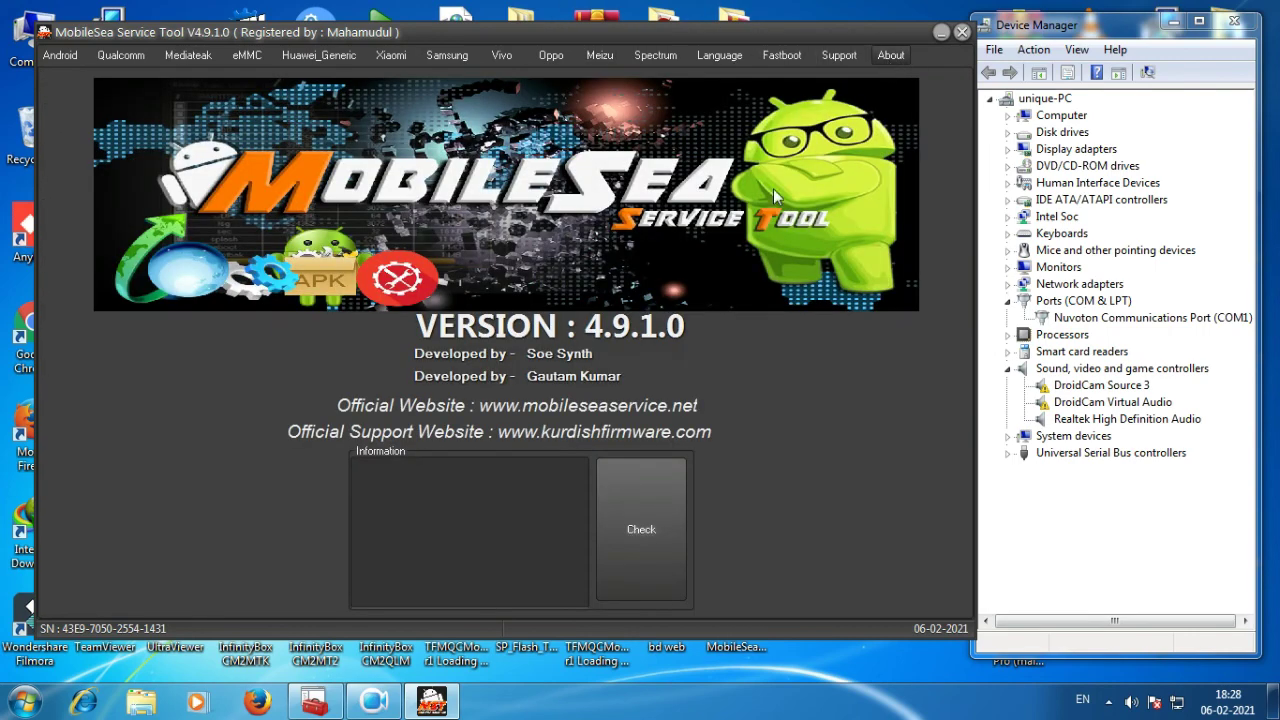
{"action": "left_click", "coordinate": [609, 505]}
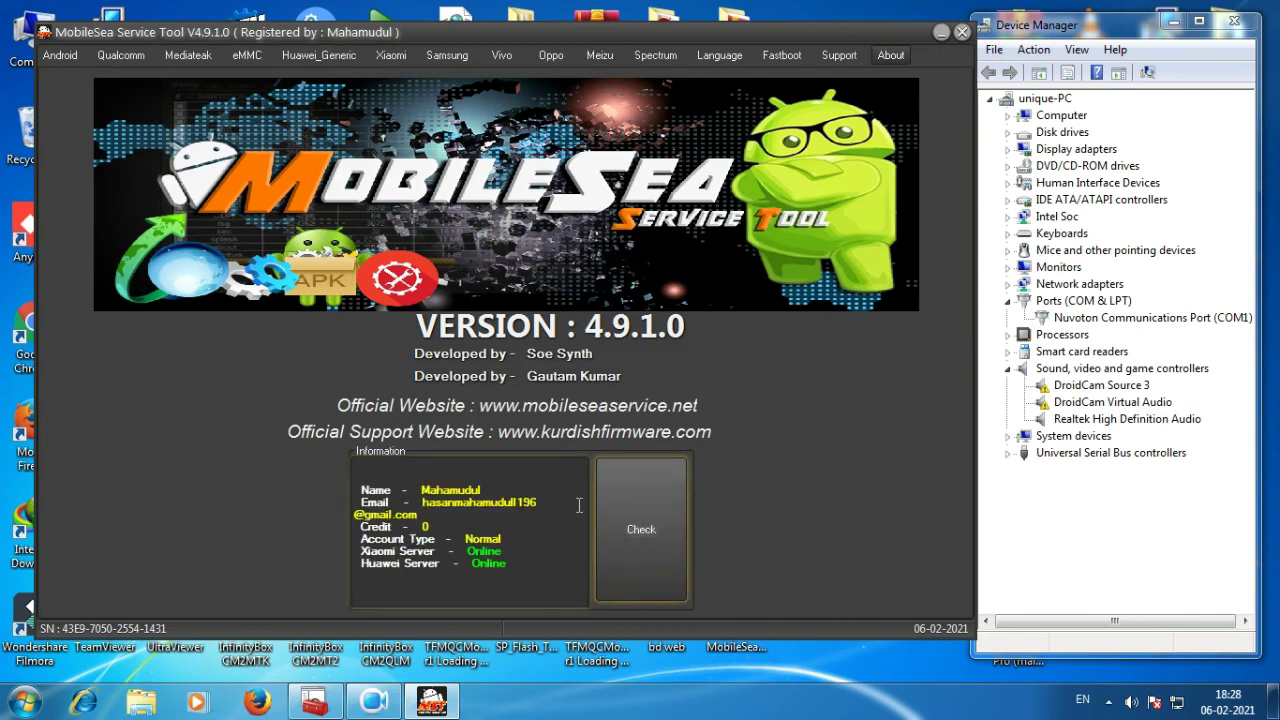
{"action": "left_click_drag", "start_coordinate": [468, 565], "coordinate": [352, 567]}
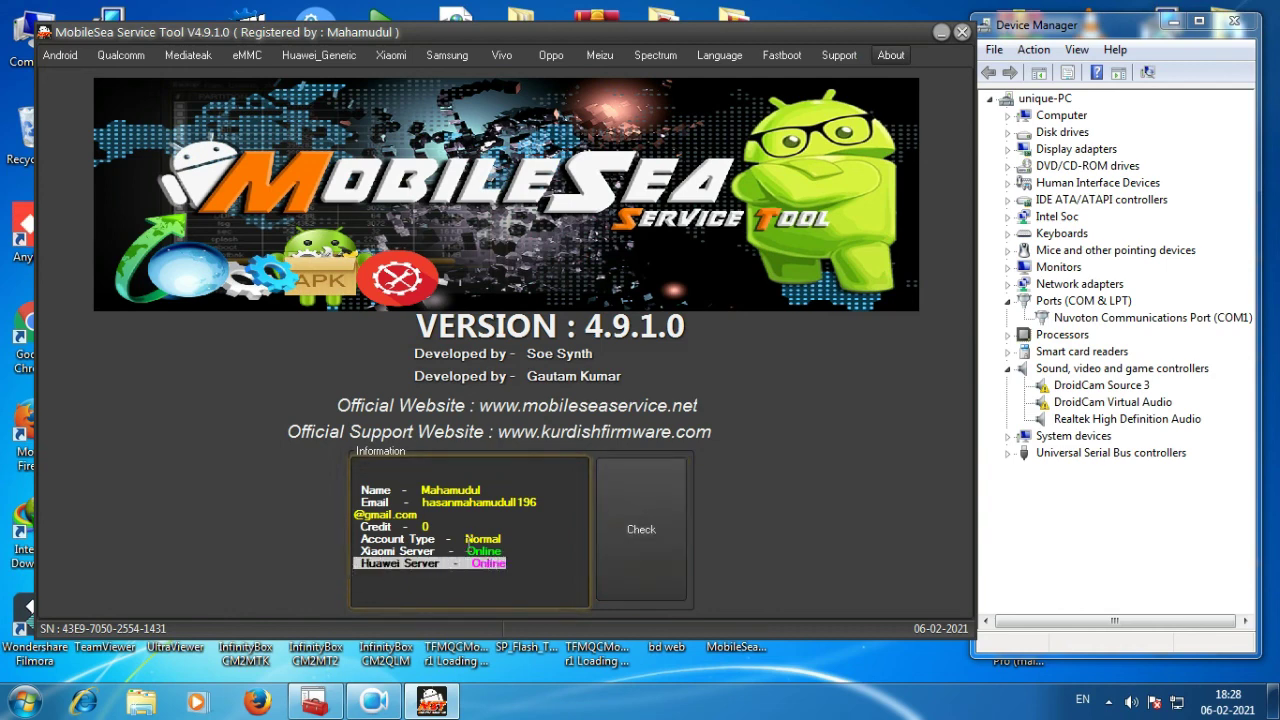
{"action": "left_click_drag", "start_coordinate": [506, 551], "coordinate": [354, 551]}
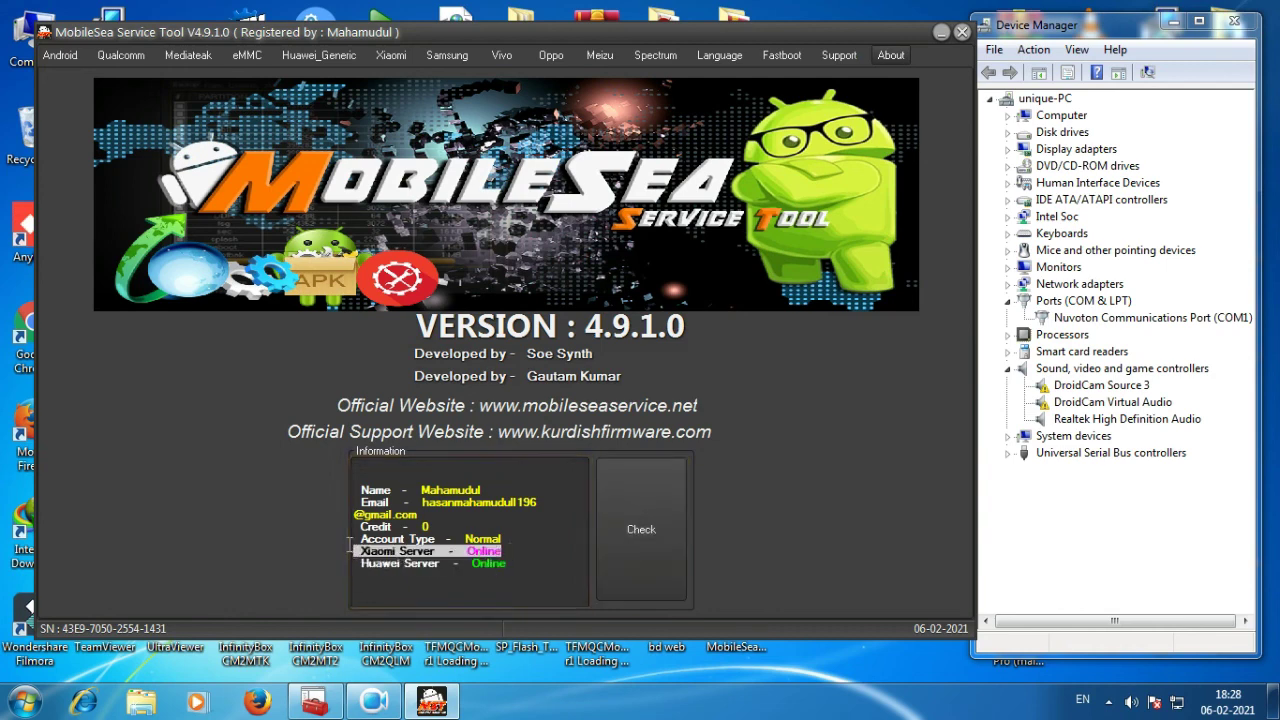
{"action": "left_click", "coordinate": [543, 544]}
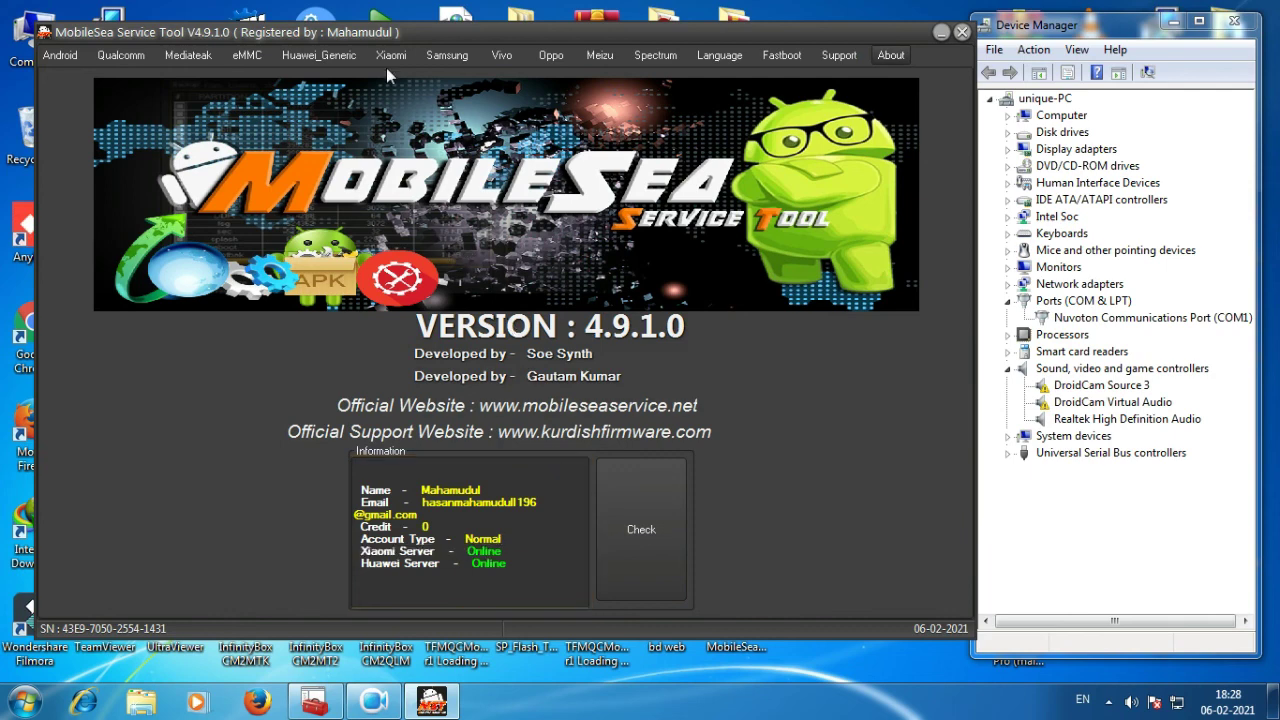
{"action": "left_click", "coordinate": [50, 58]}
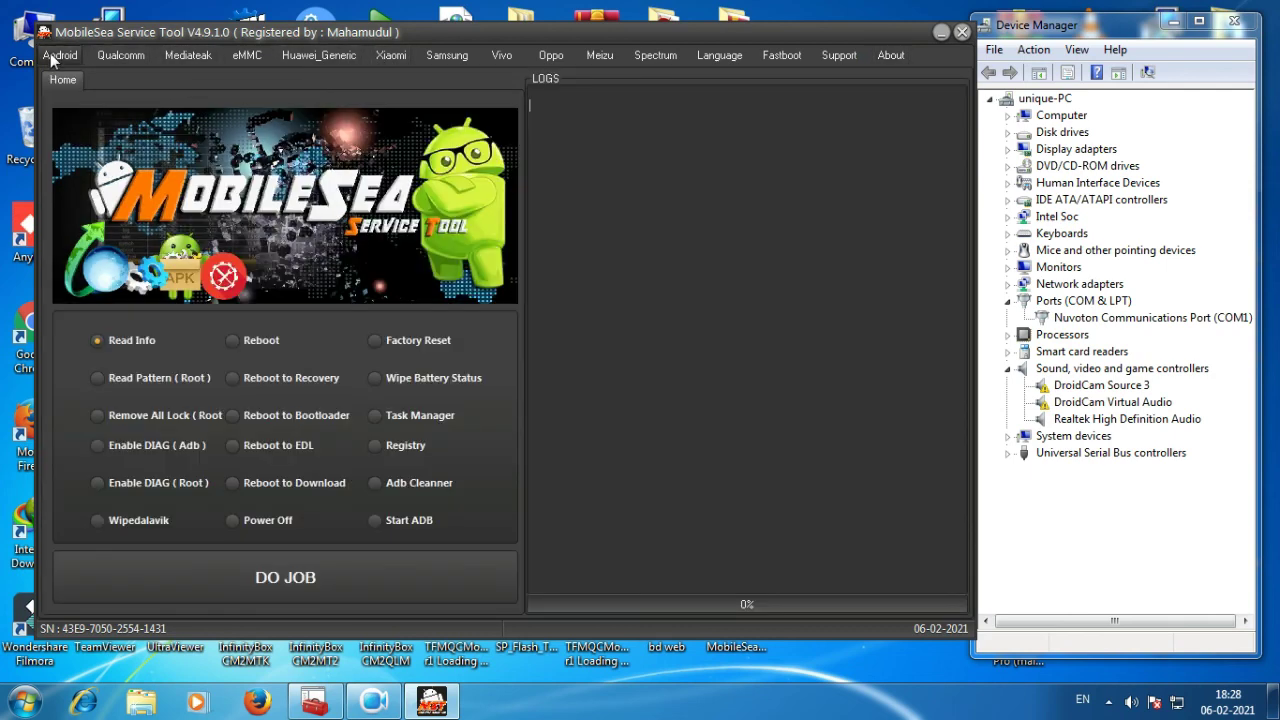
{"action": "left_click", "coordinate": [659, 229]}
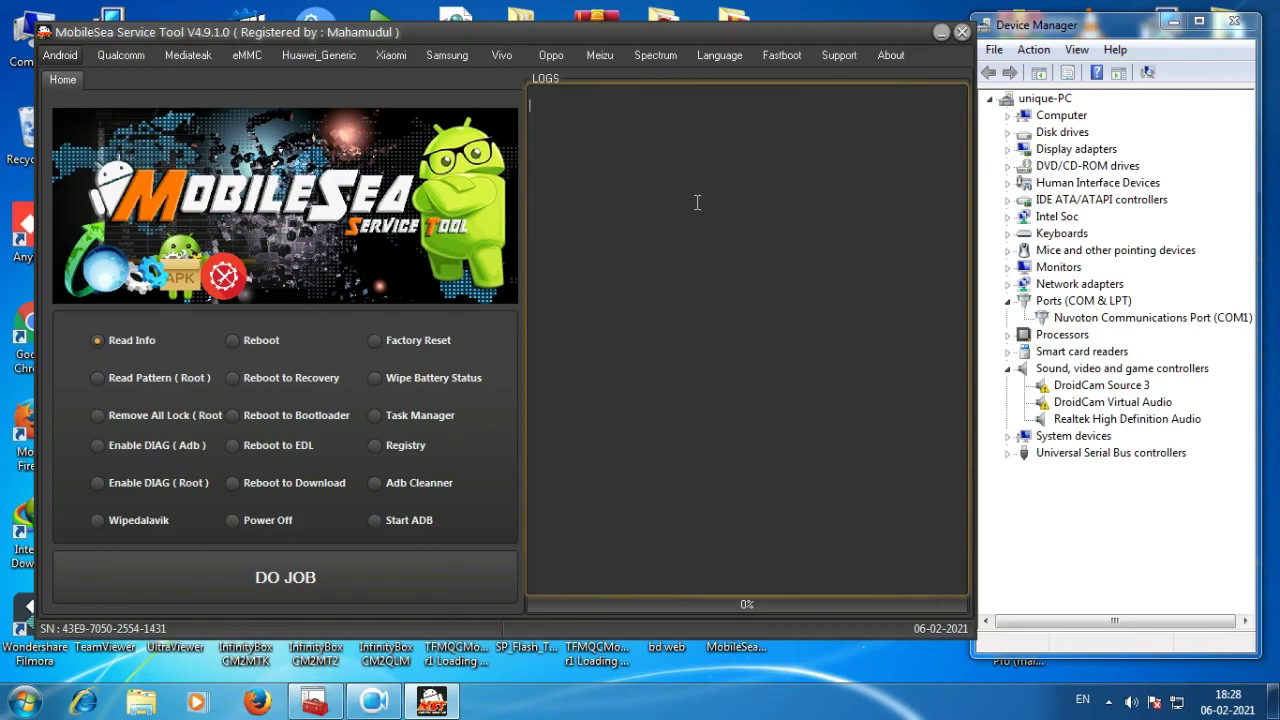